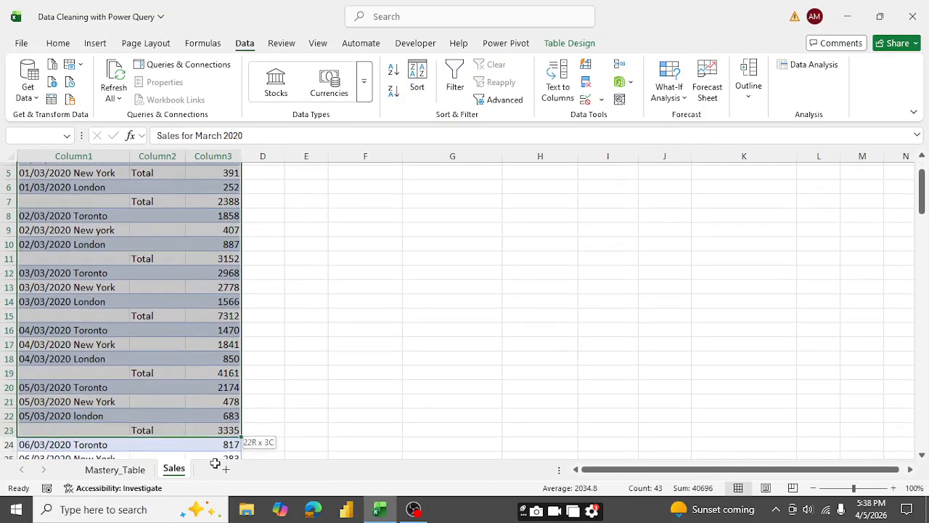
scroll(299, 381, up, 2)
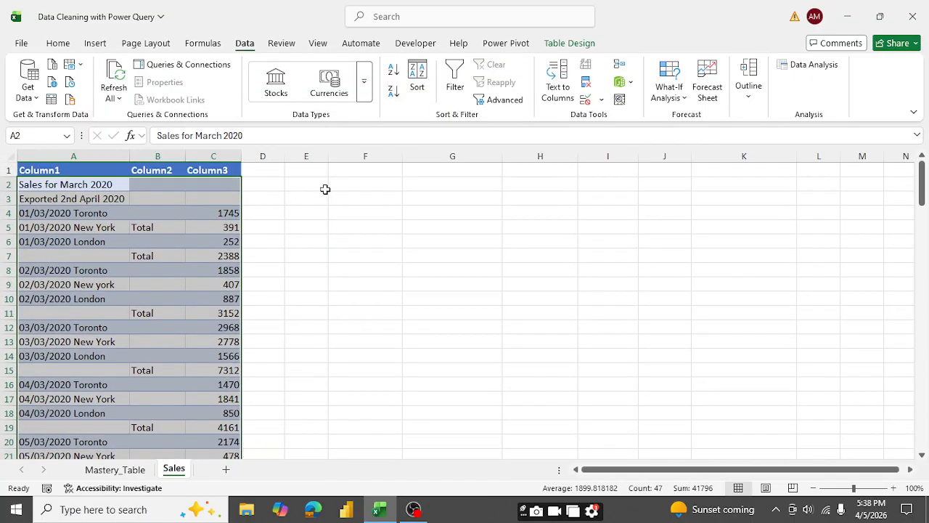
click(325, 189)
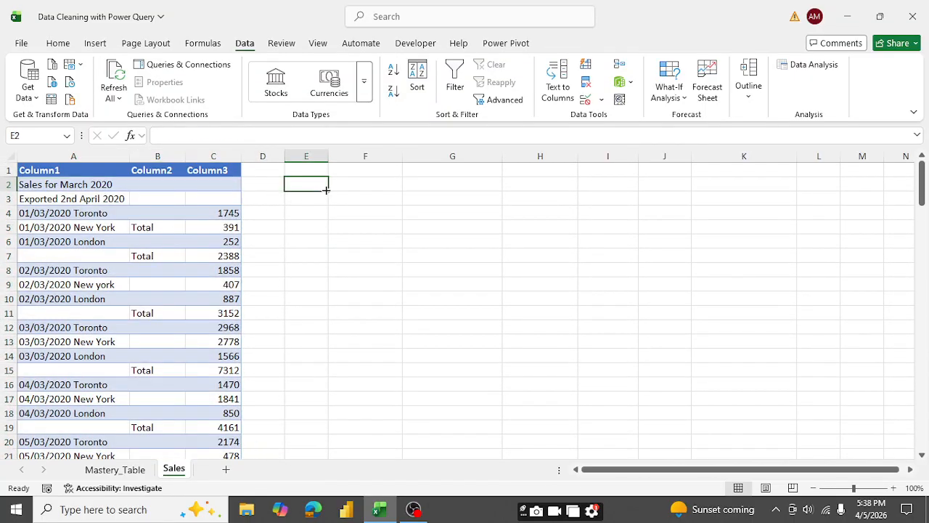
click(58, 43)
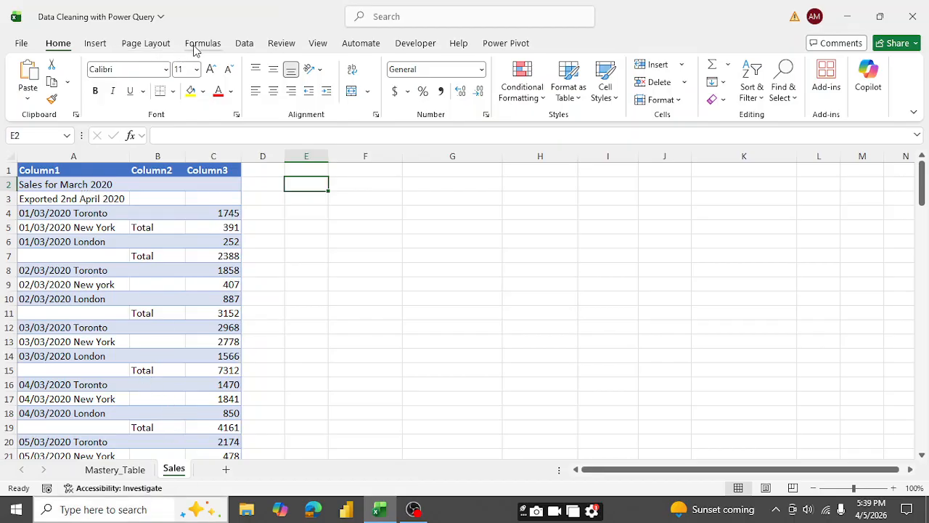
click(244, 45)
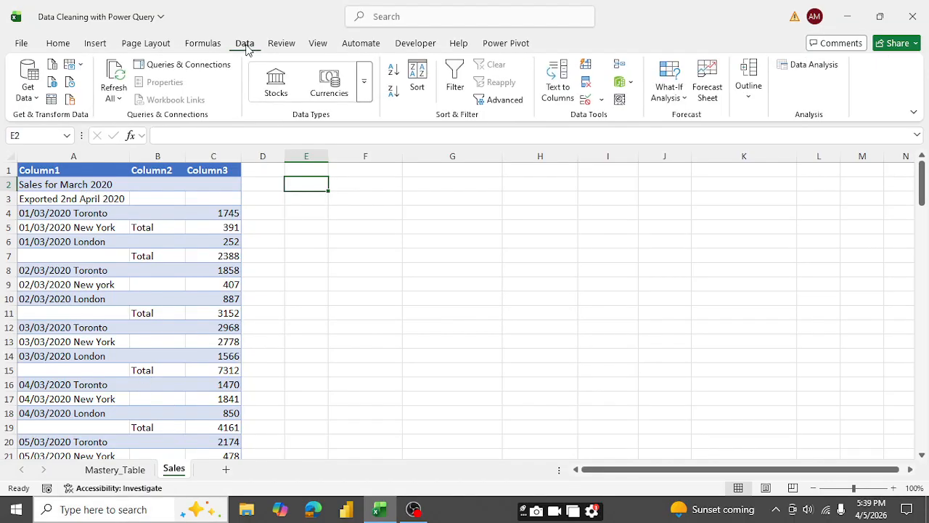
Browse the sources offered in Get Data (Preview) and try starting a Text/CSV import.
click(31, 100)
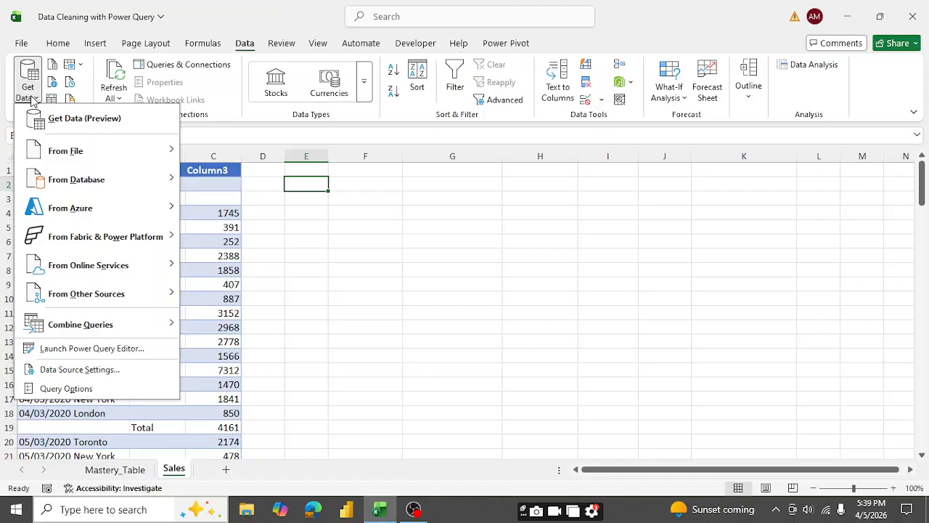
click(67, 120)
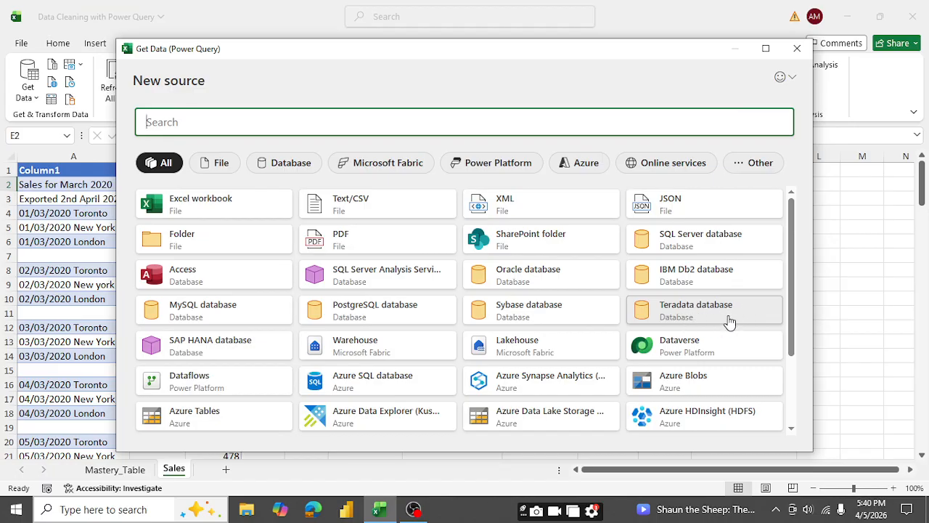
scroll(460, 346, down, 3)
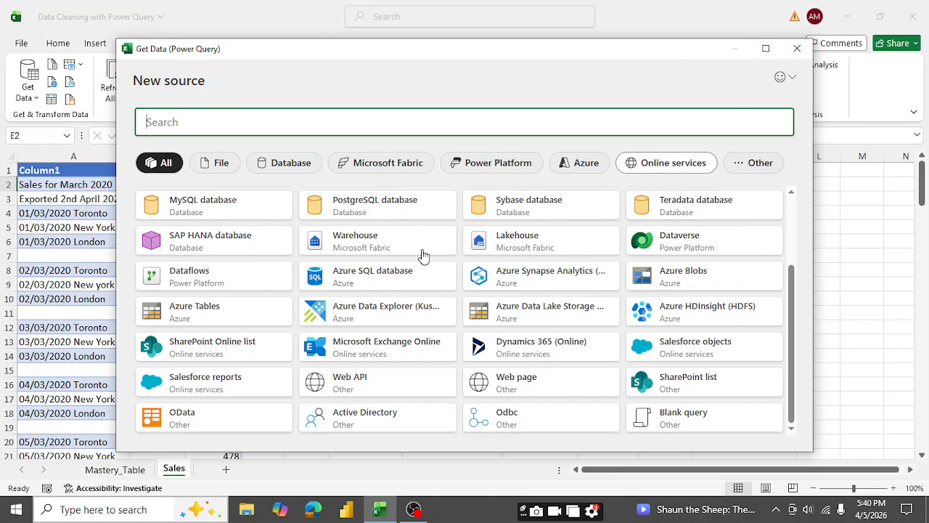
scroll(406, 251, up, 3)
click(356, 204)
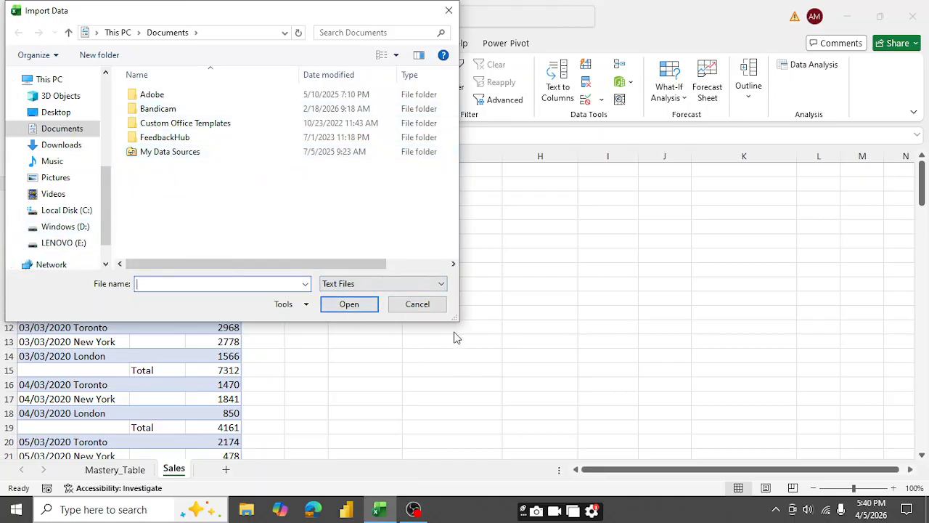
click(433, 307)
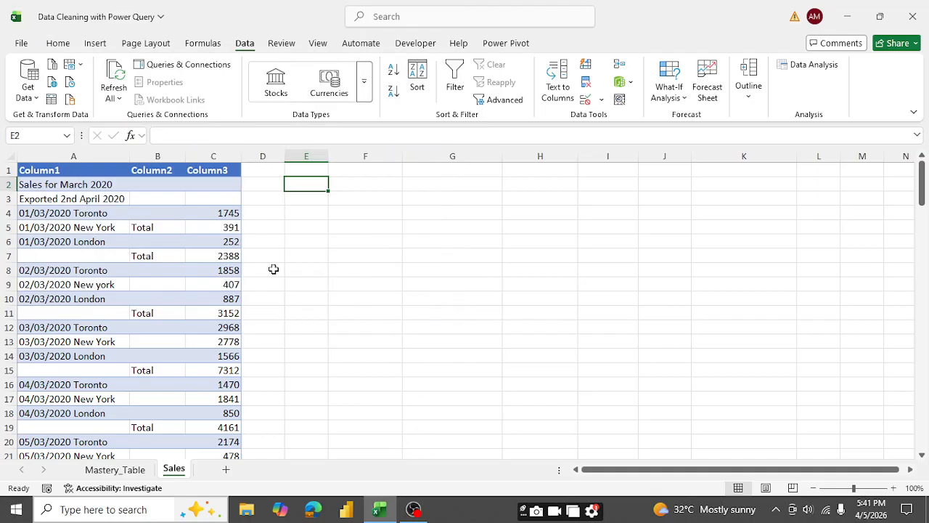
Select cell A4 in the sales table and examine the Get Data source categories, including databases, Azure, Fabric, online services and other sources.
click(46, 211)
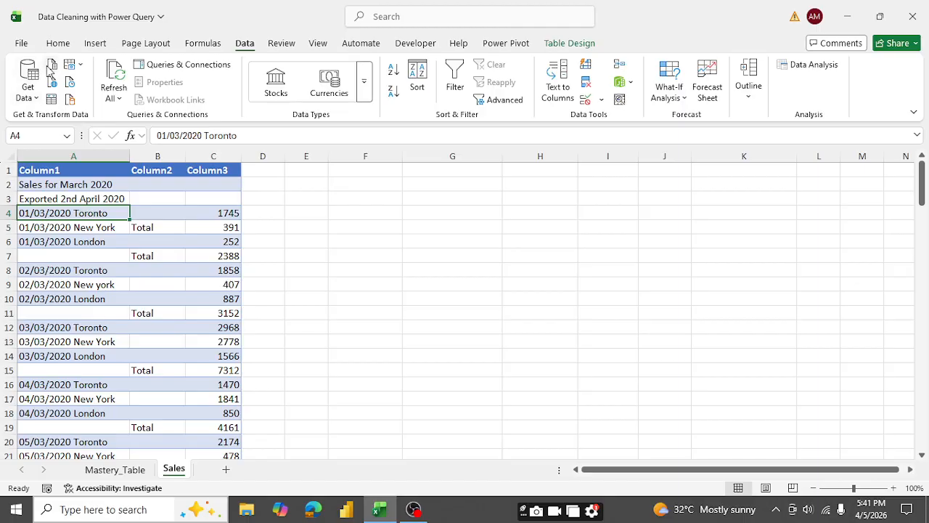
click(27, 80)
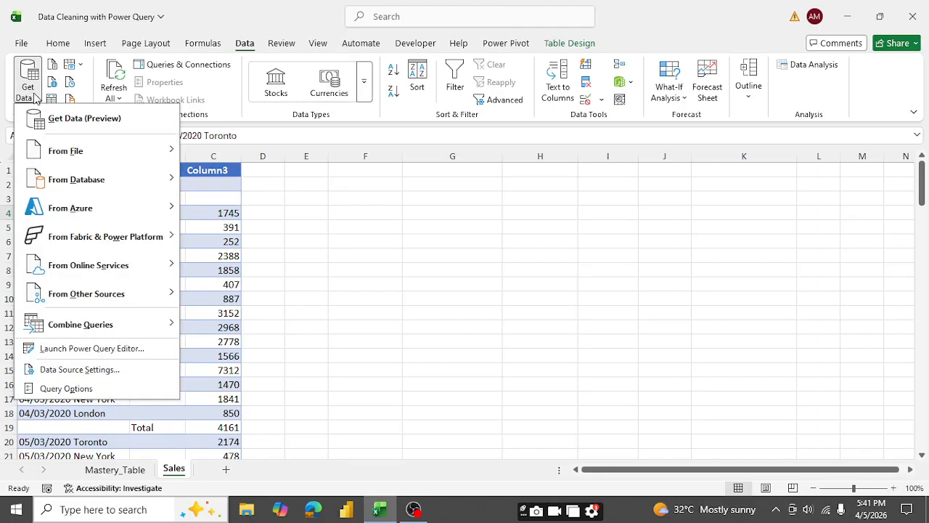
mouse_move(87, 158)
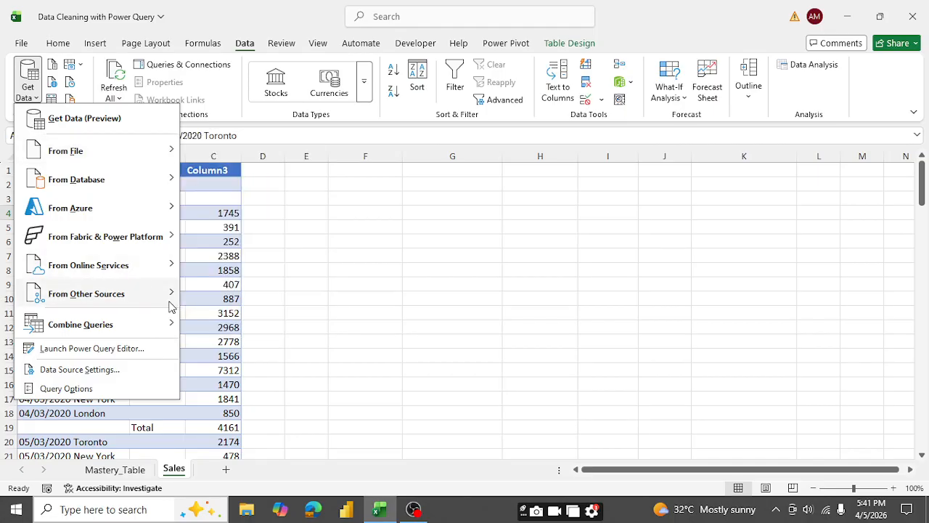
mouse_move(114, 186)
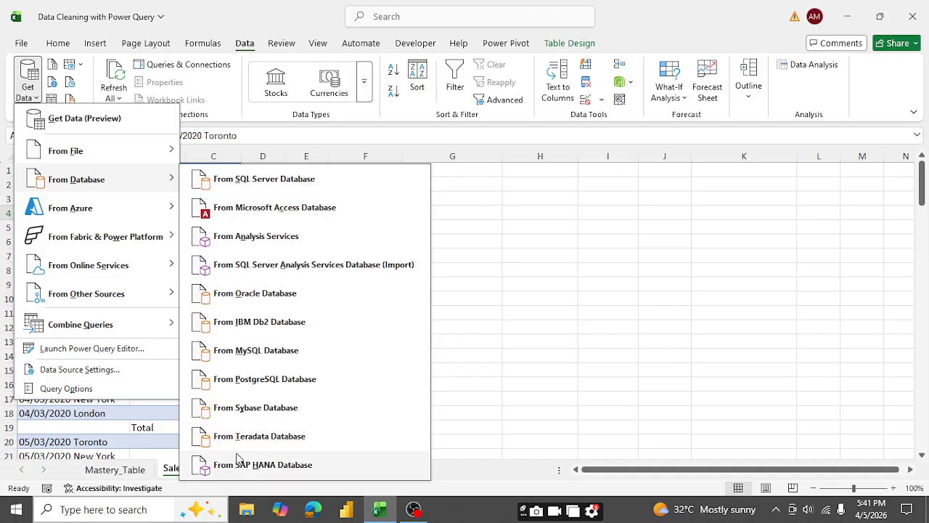
mouse_move(100, 210)
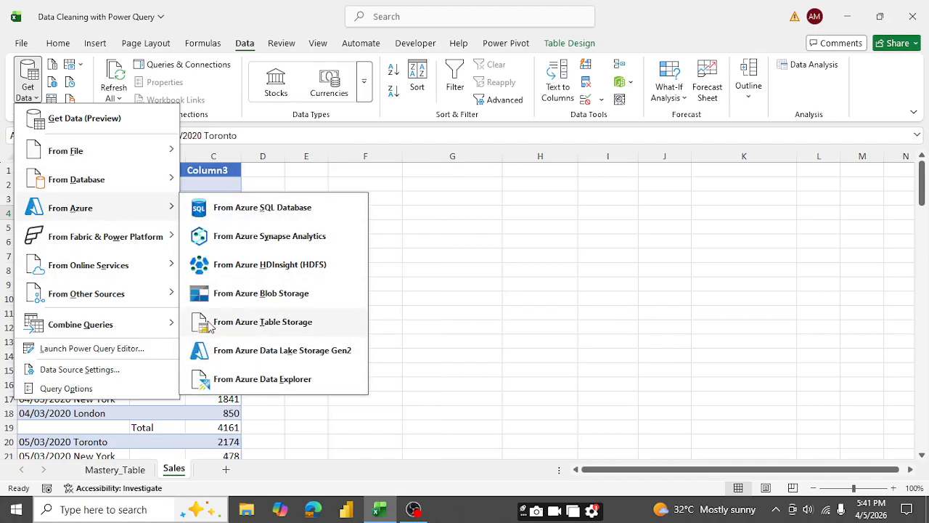
mouse_move(137, 238)
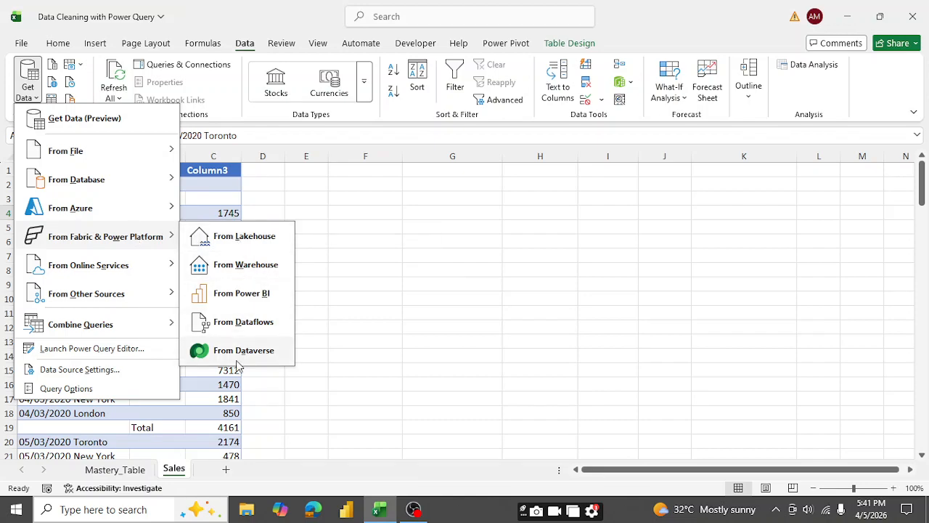
mouse_move(121, 266)
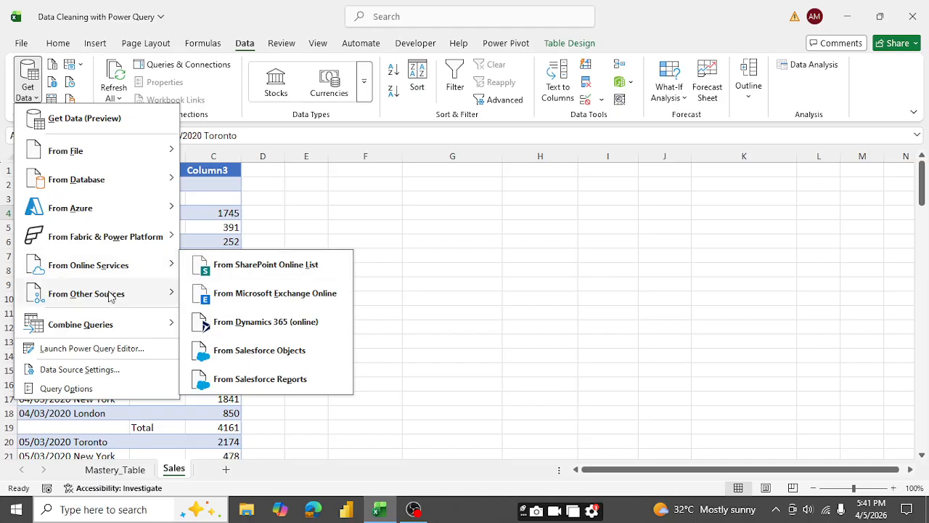
mouse_move(114, 303)
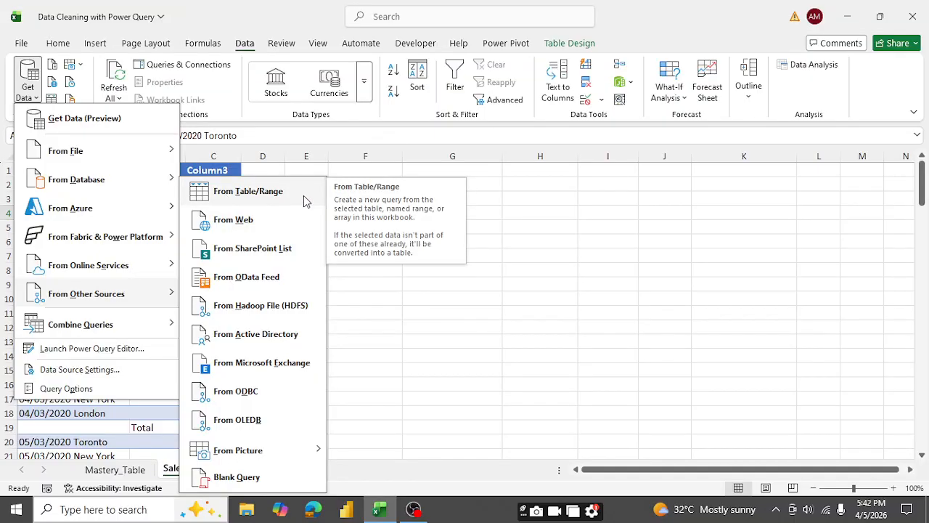
click(471, 295)
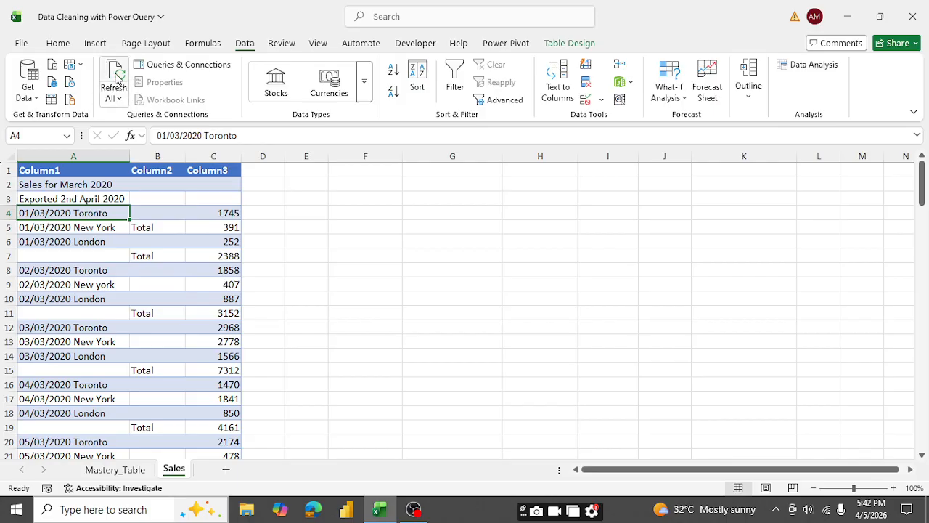
Load the sales table into Power Query from Table/Range and rename the query Sales Table.
click(51, 102)
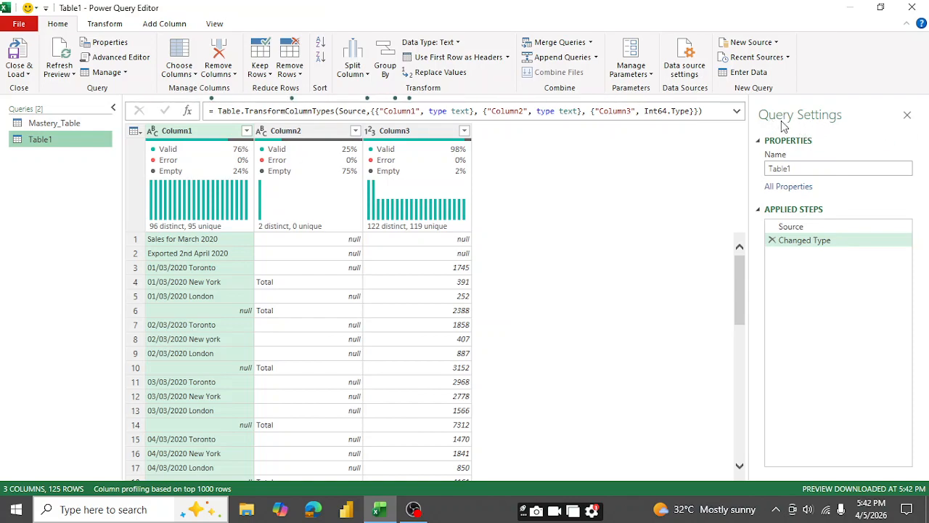
double_click(807, 168)
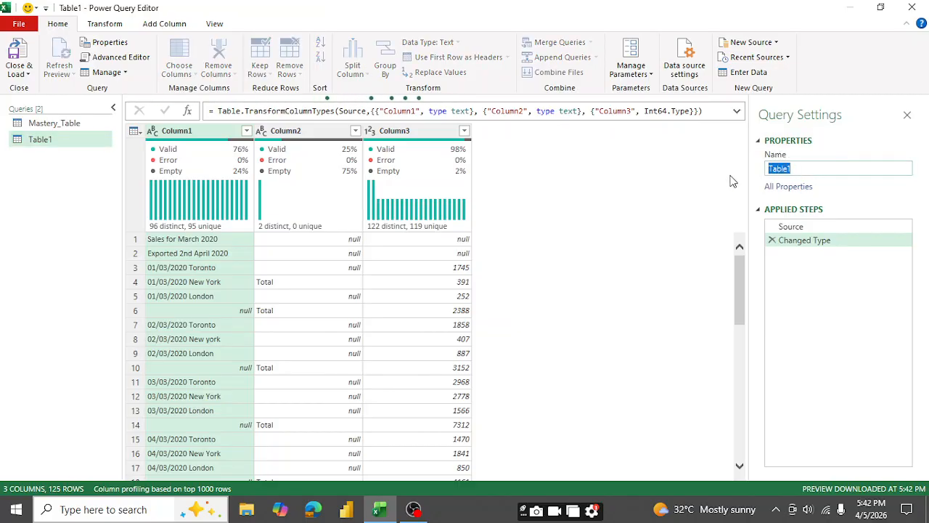
text(Sales Table)
key(Return)
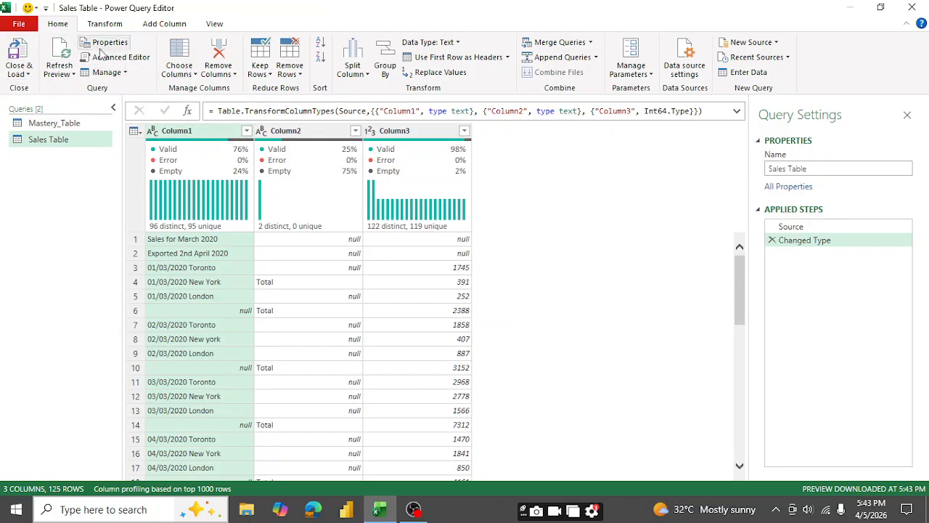
Jump to Column3 of the Sales Table query using Go to Column.
click(191, 136)
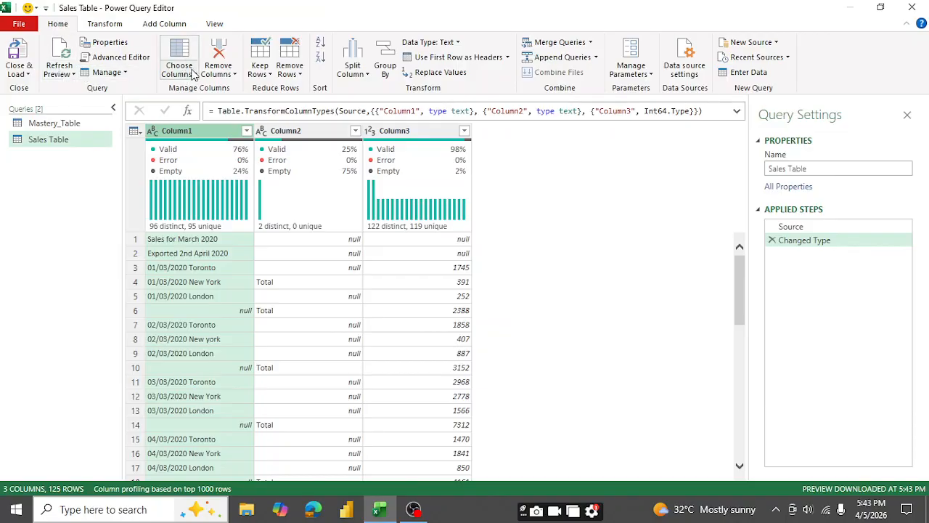
click(192, 74)
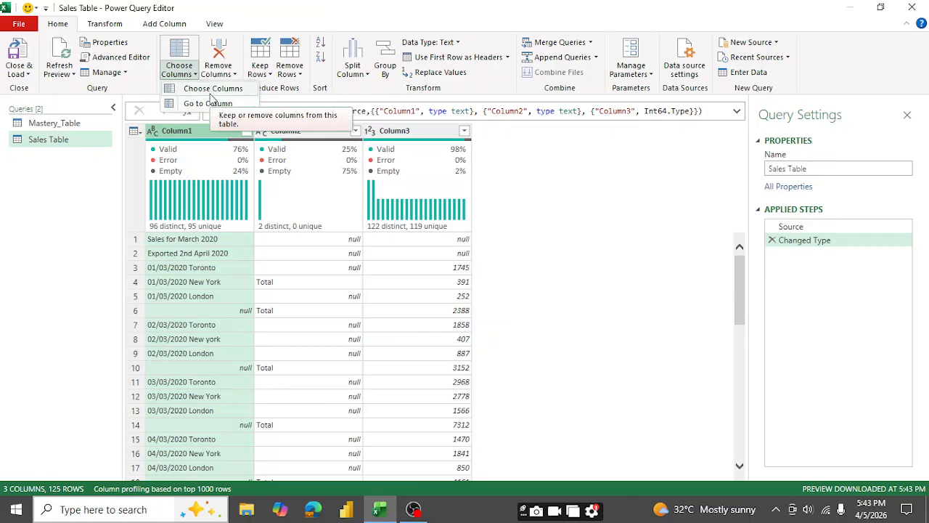
click(208, 104)
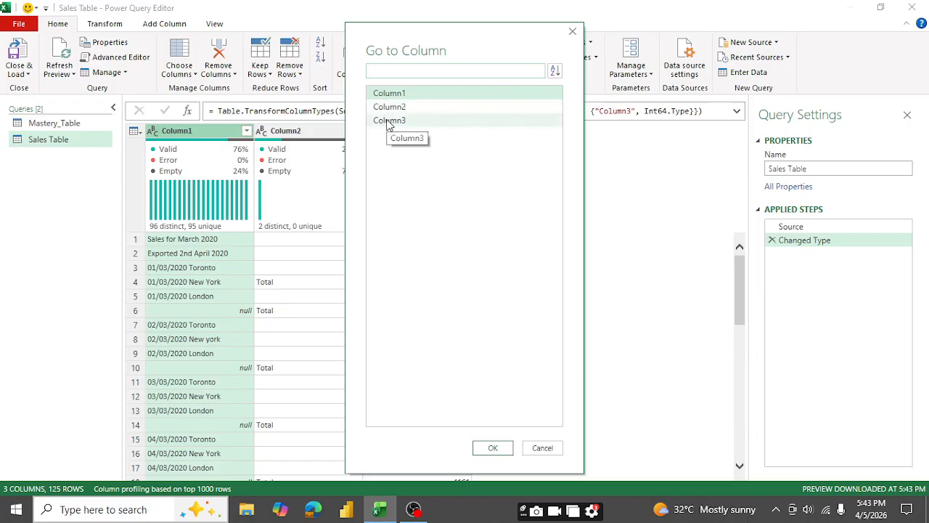
click(389, 122)
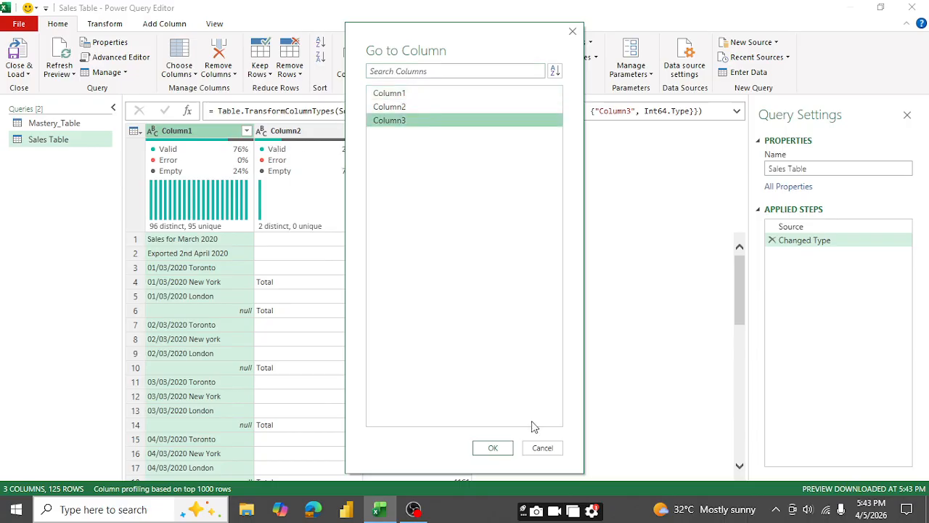
click(494, 448)
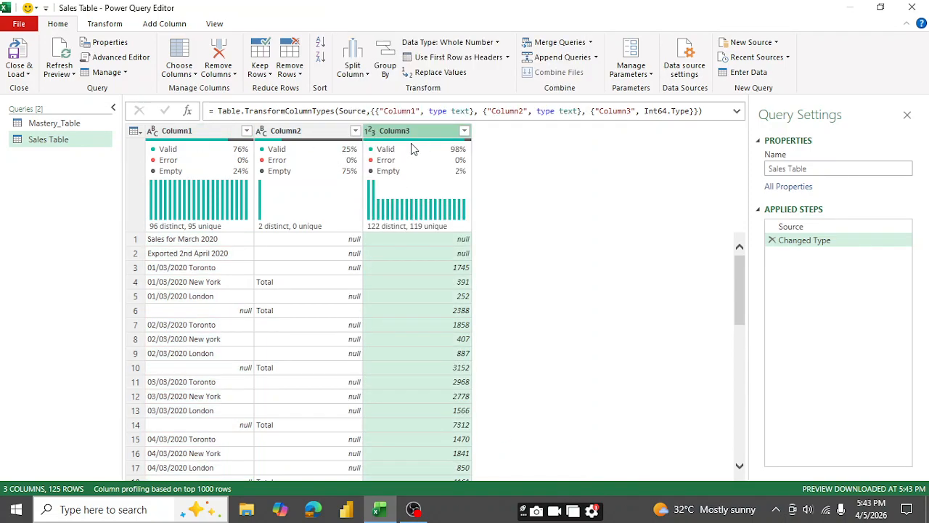
mouse_move(407, 155)
Try removing Column1 from the Sales Table query and delete the resulting Removed Columns step.
click(184, 132)
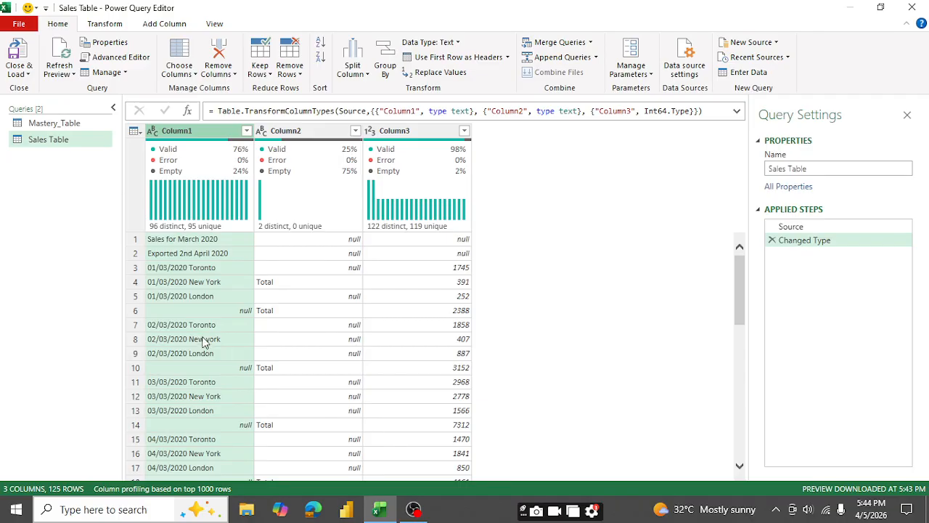
click(232, 75)
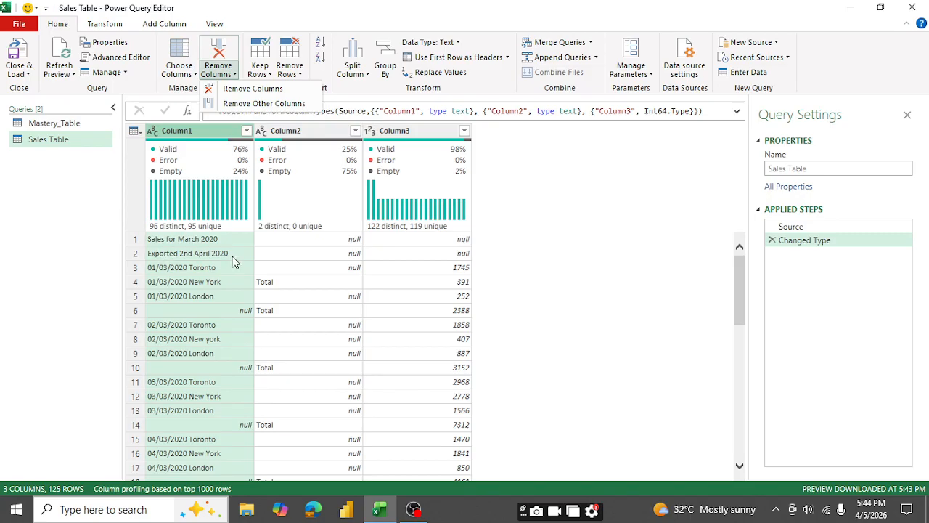
click(240, 90)
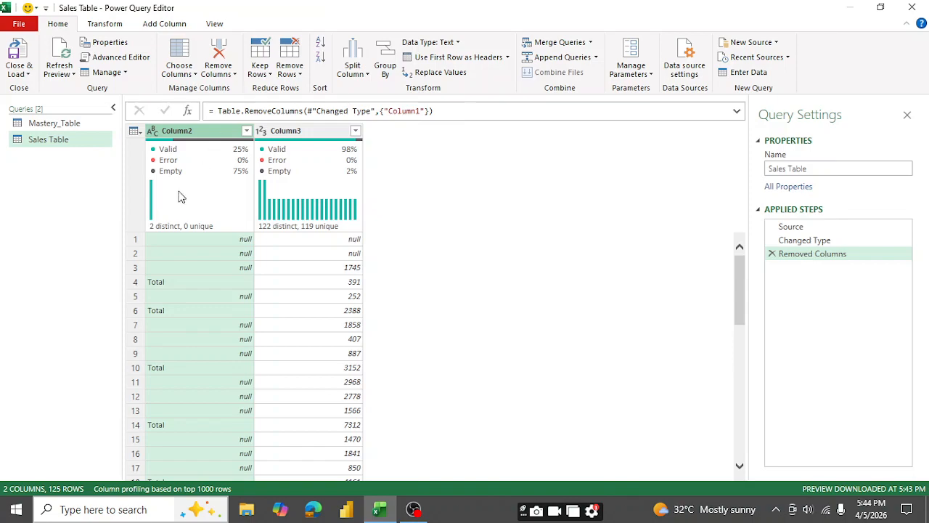
mouse_move(312, 204)
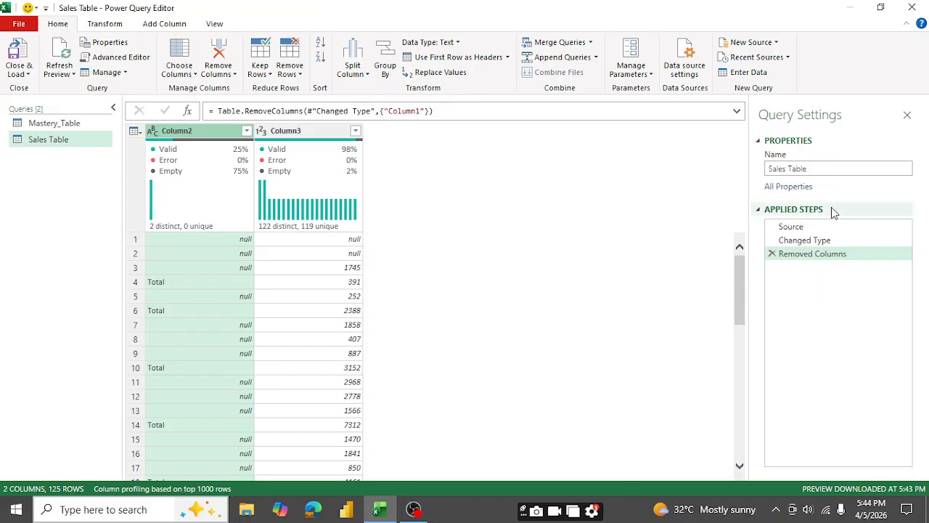
click(772, 255)
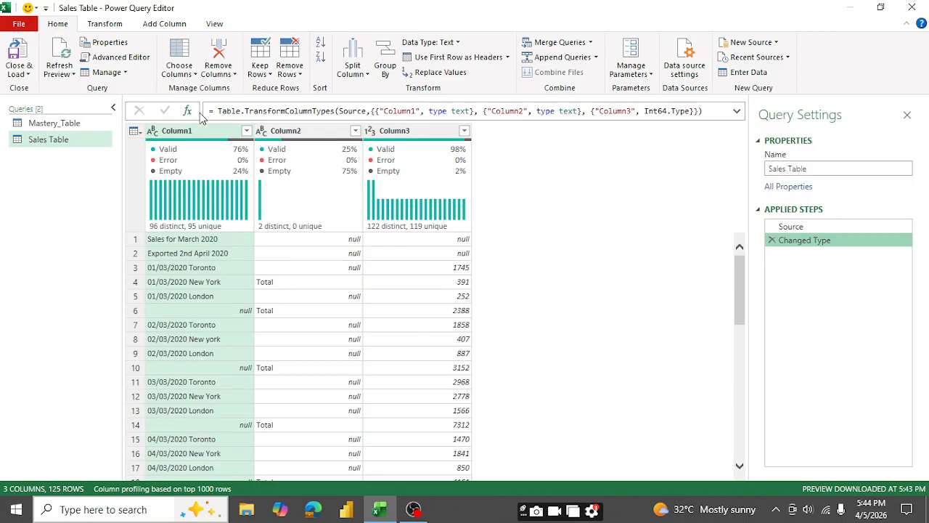
Try keeping only Column2 with Remove Other Columns and delete the resulting applied step.
click(301, 131)
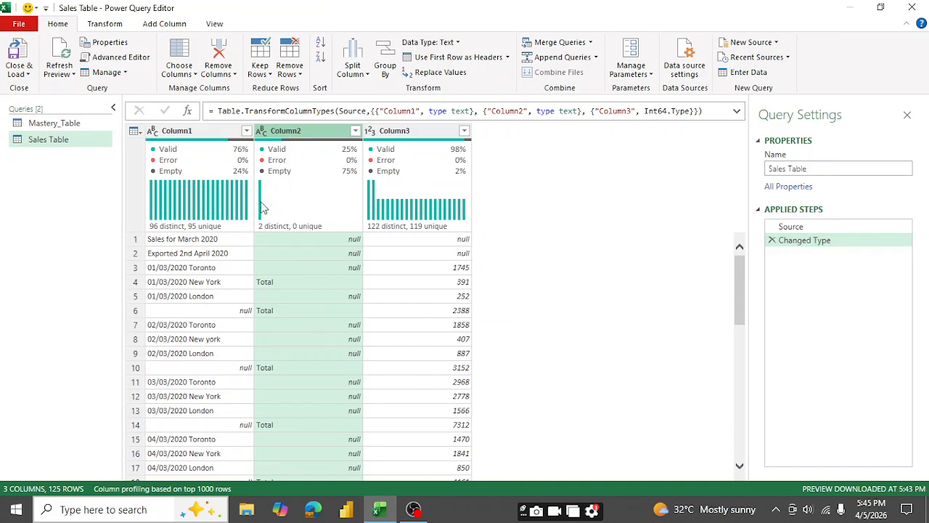
click(221, 74)
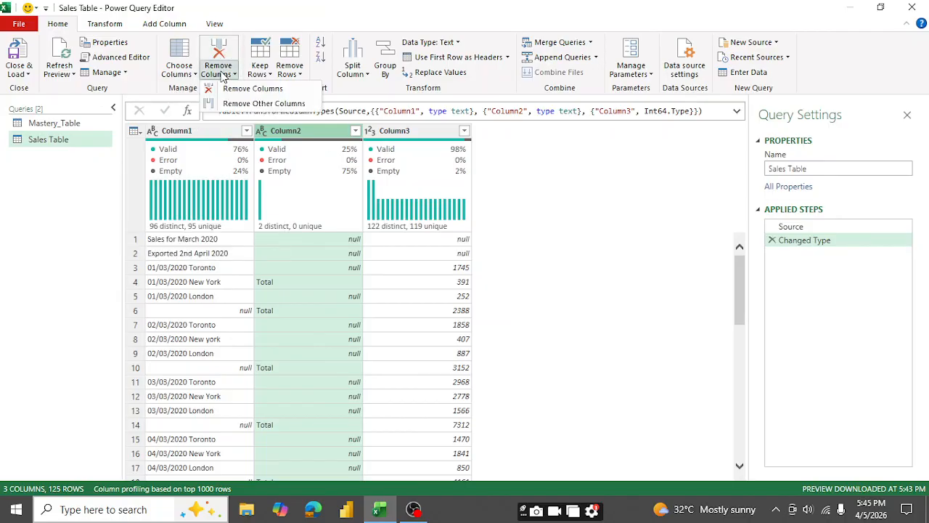
click(254, 103)
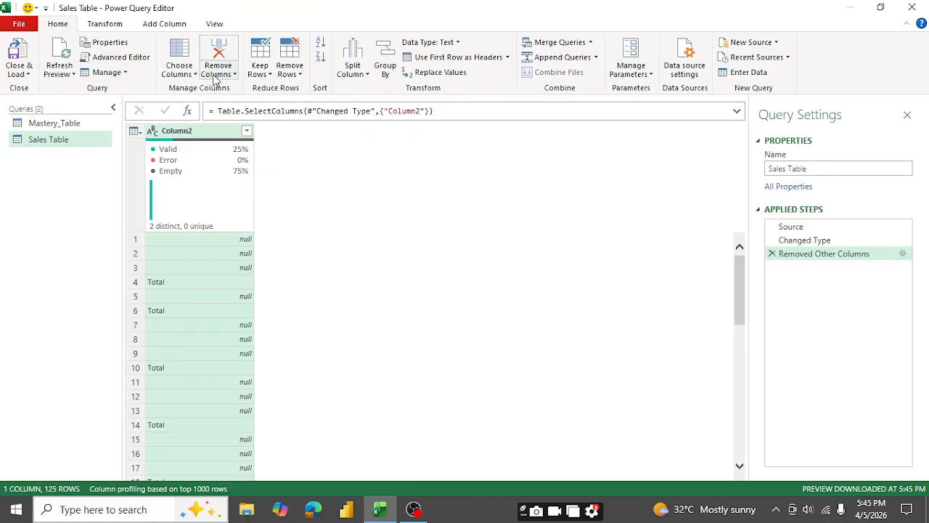
click(773, 254)
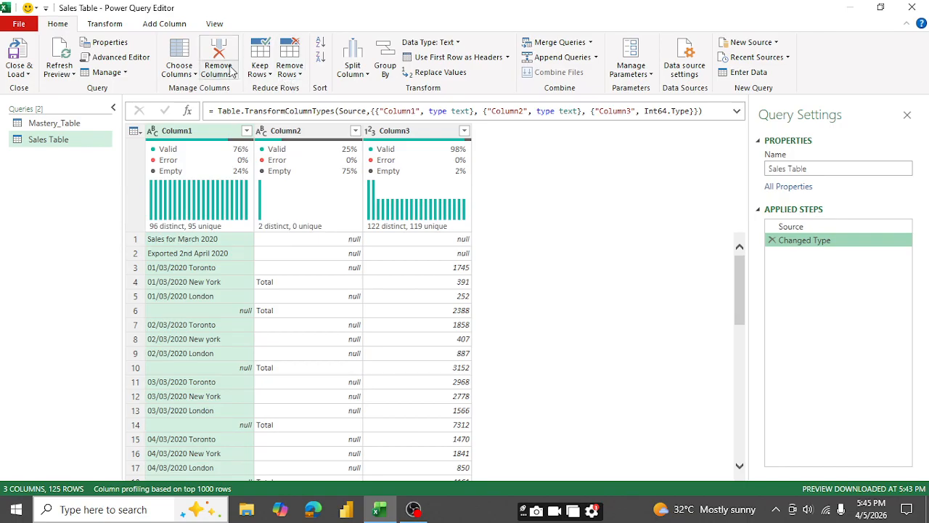
Try keeping only the top 5 rows of the Sales Table query and delete the resulting applied step.
click(272, 74)
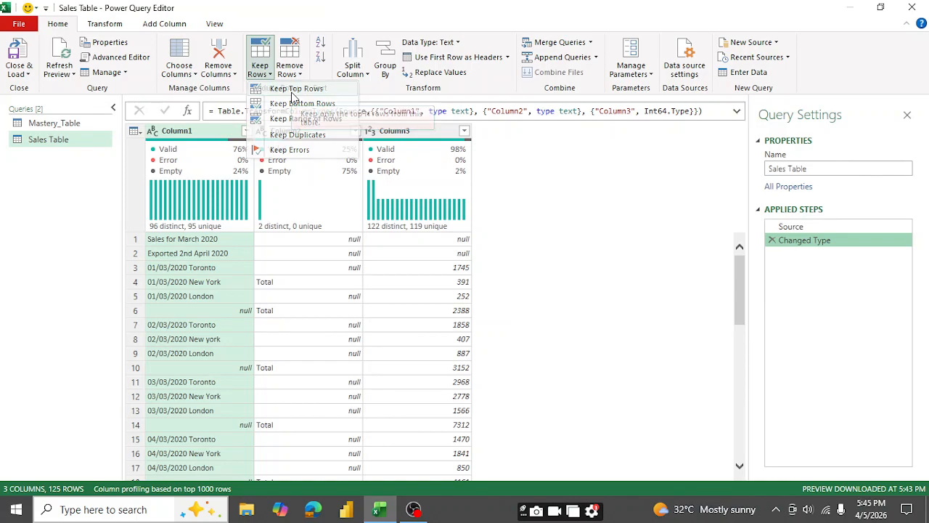
click(294, 93)
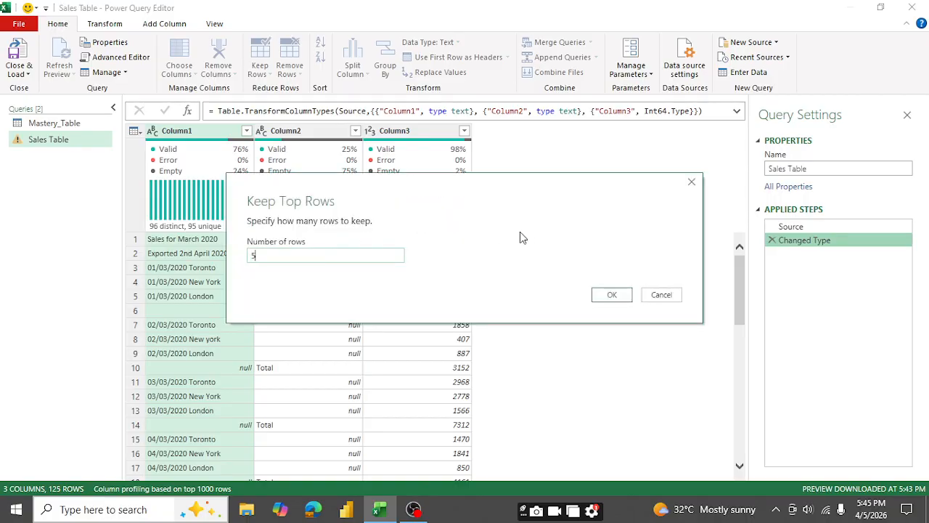
click(613, 295)
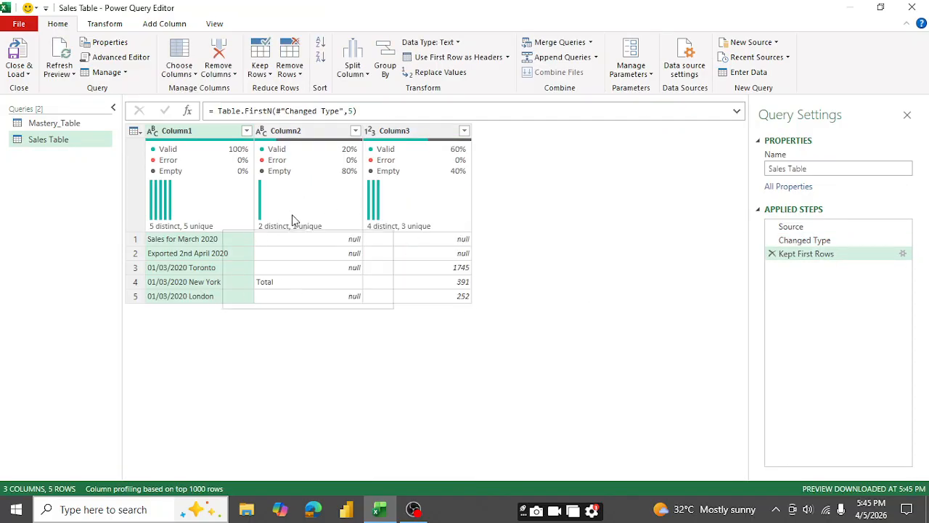
click(771, 254)
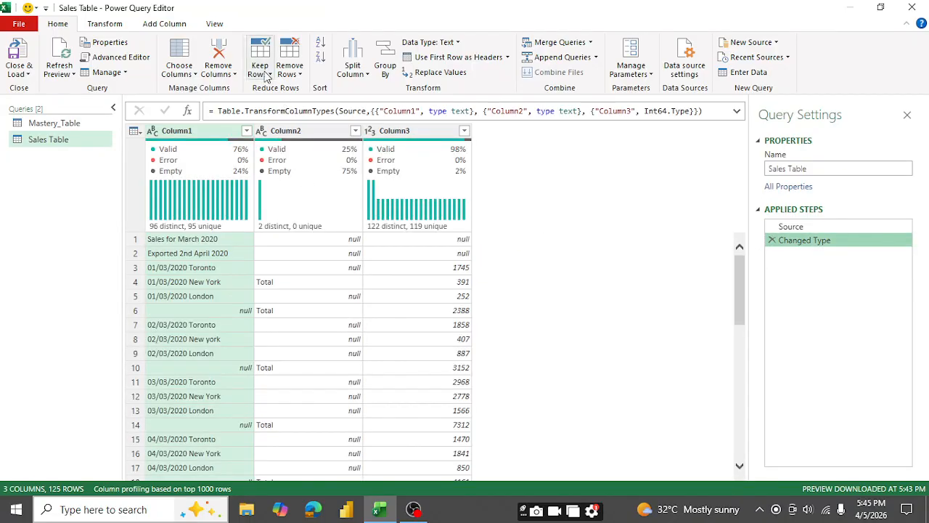
Try keeping only the bottom 5 rows of the Sales Table query and delete the resulting applied step.
click(271, 75)
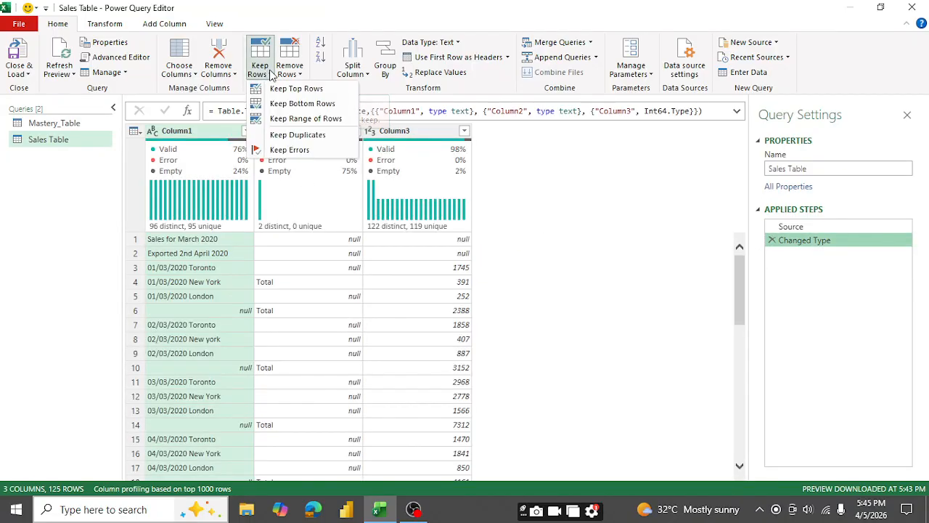
click(298, 104)
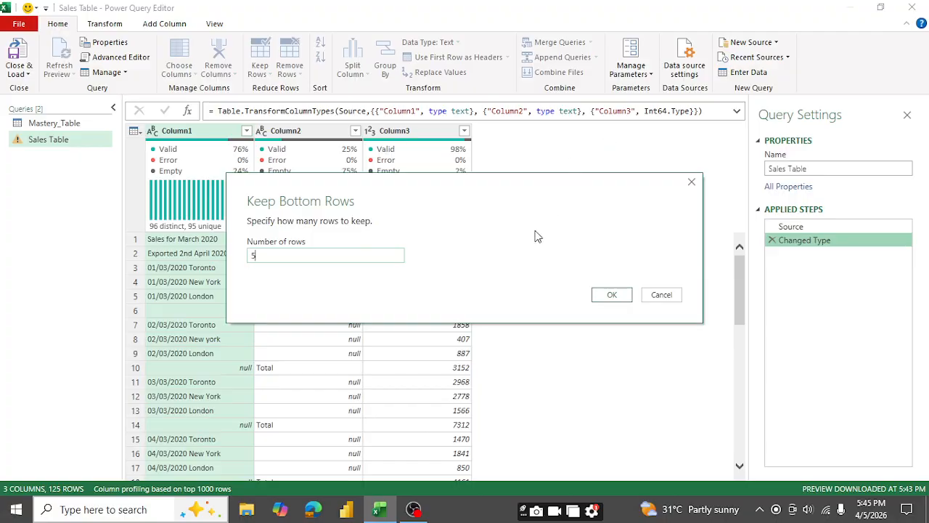
click(614, 294)
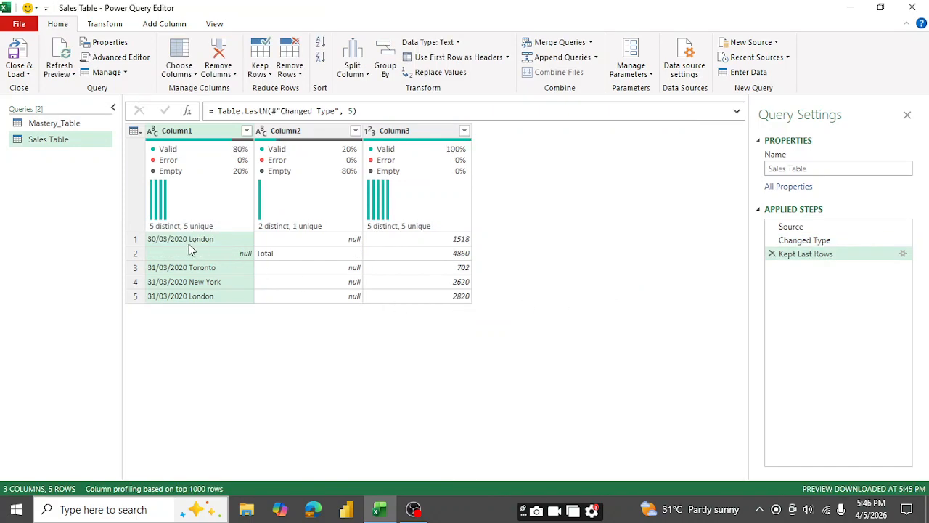
click(268, 76)
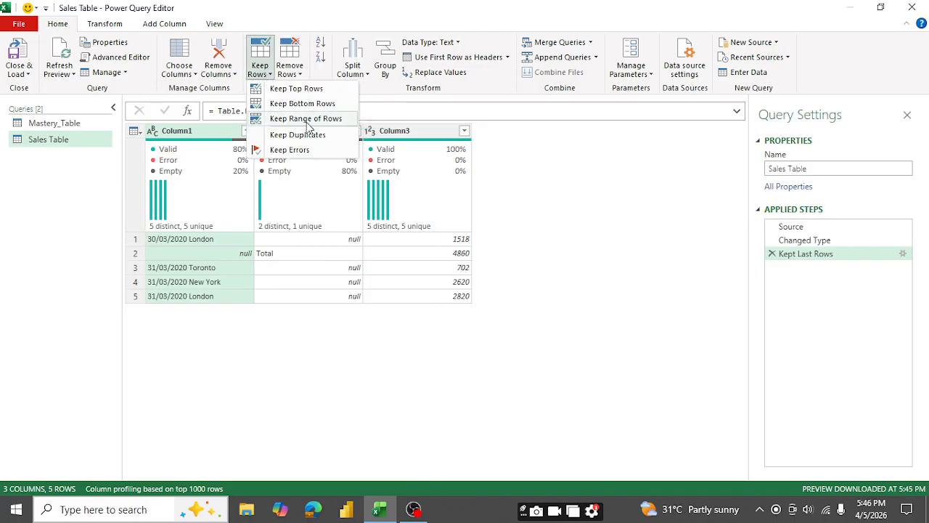
click(774, 257)
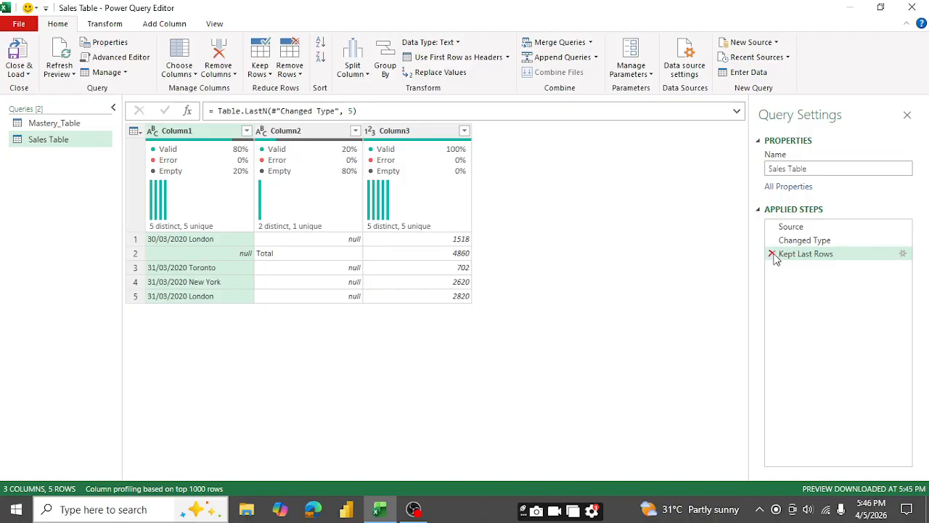
click(774, 255)
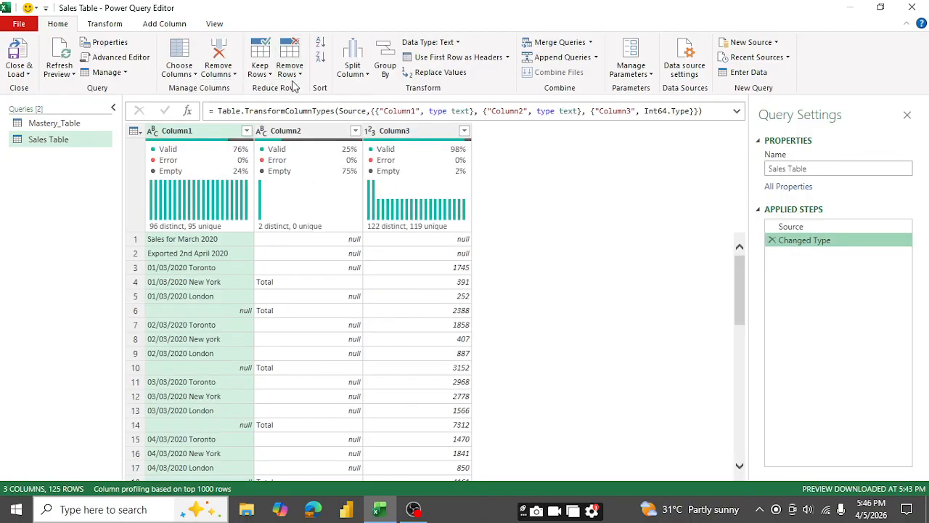
Try removing the top 2 rows from the Sales Table query and delete the resulting applied step.
click(301, 76)
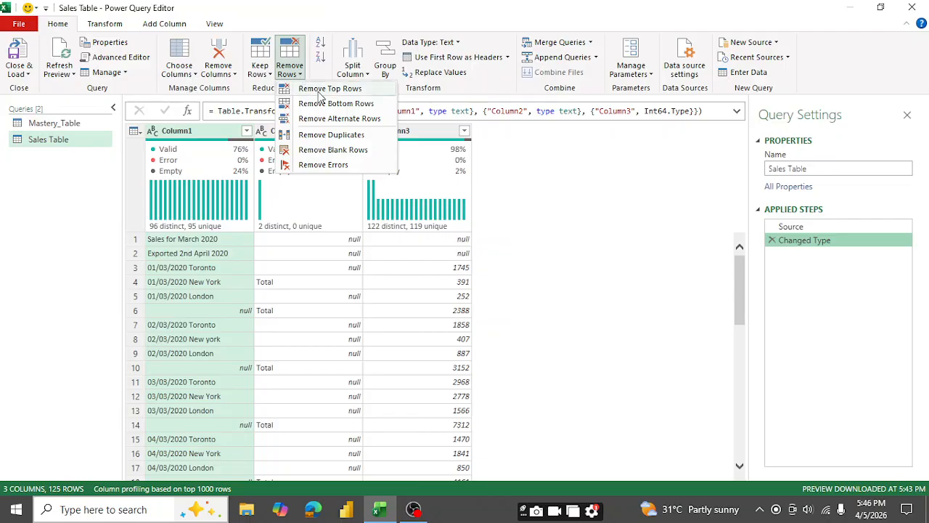
click(323, 90)
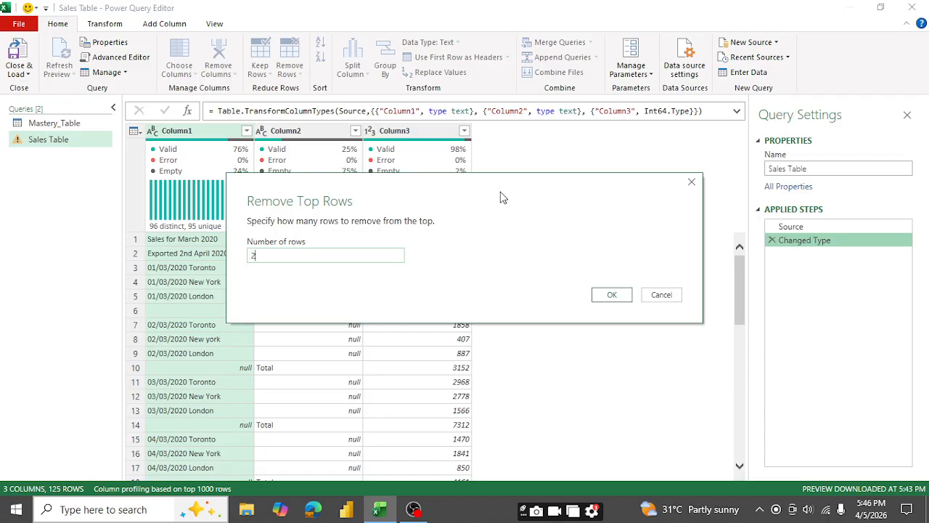
click(613, 293)
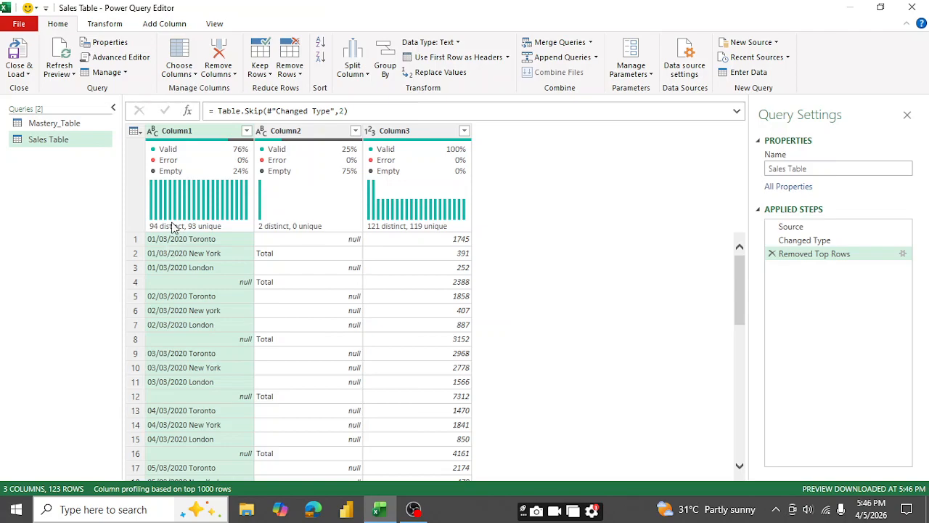
click(773, 255)
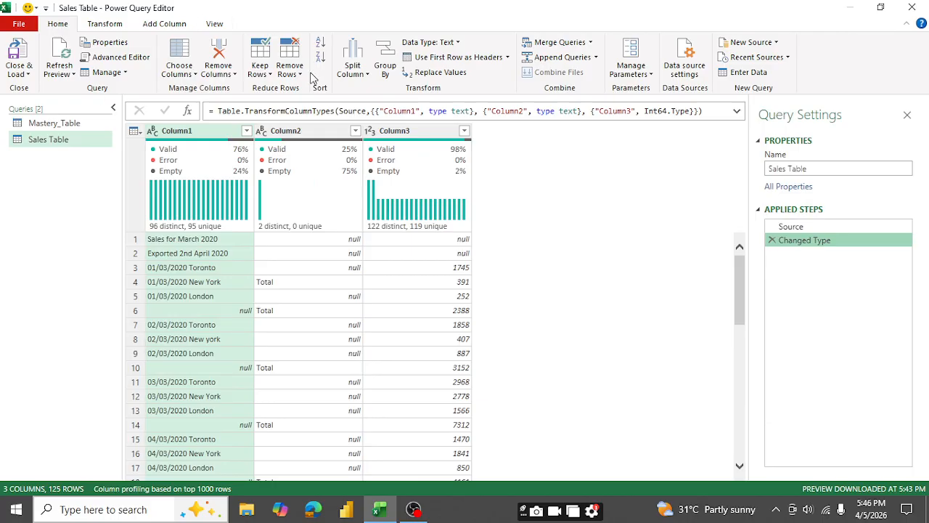
Try removing the bottom 20 rows, check the end of the table, and delete the resulting applied step.
click(290, 74)
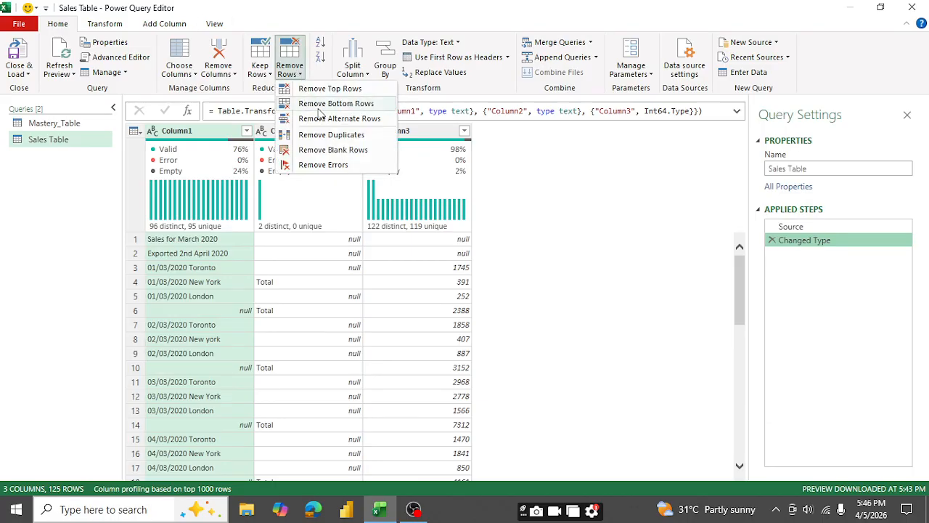
click(318, 107)
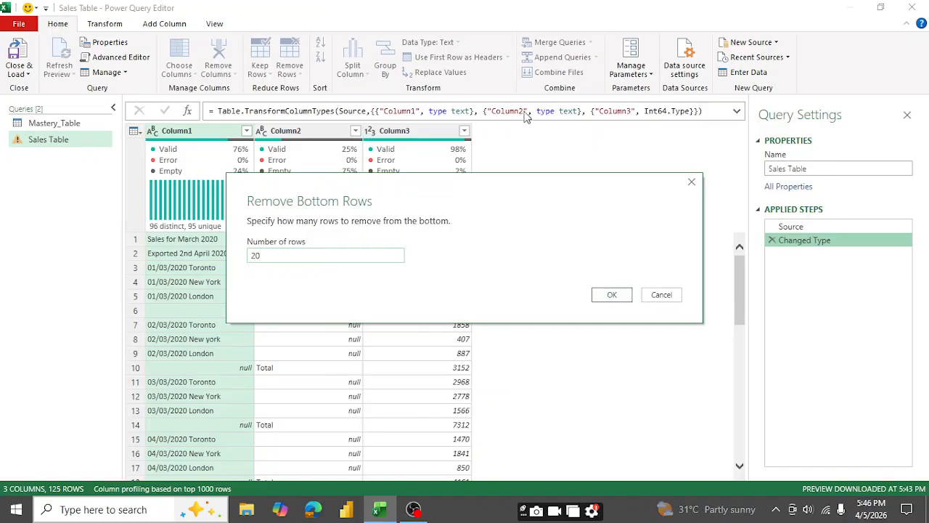
click(612, 295)
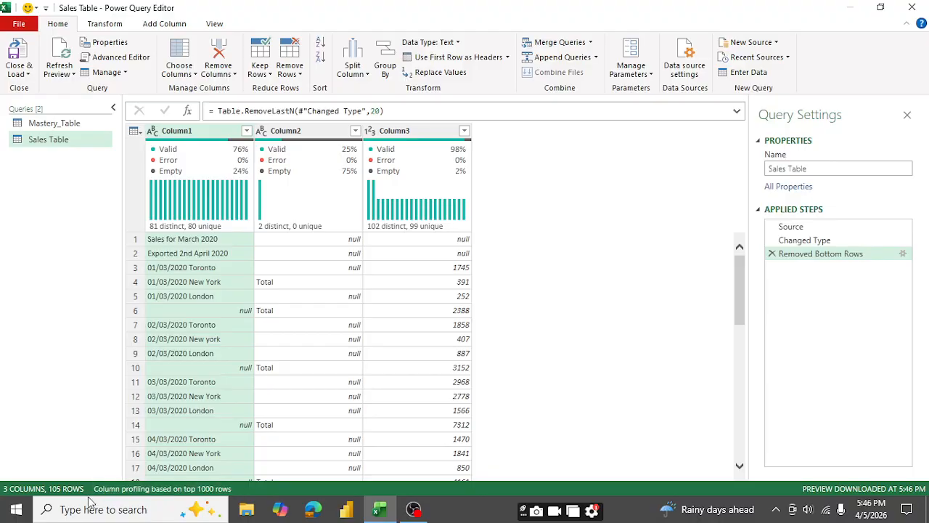
scroll(281, 282, down, 20)
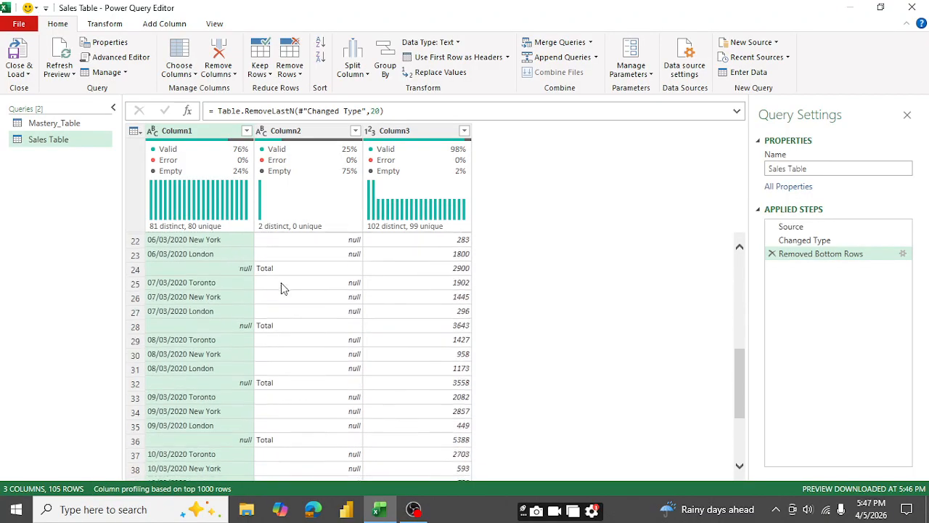
scroll(280, 287, down, 3)
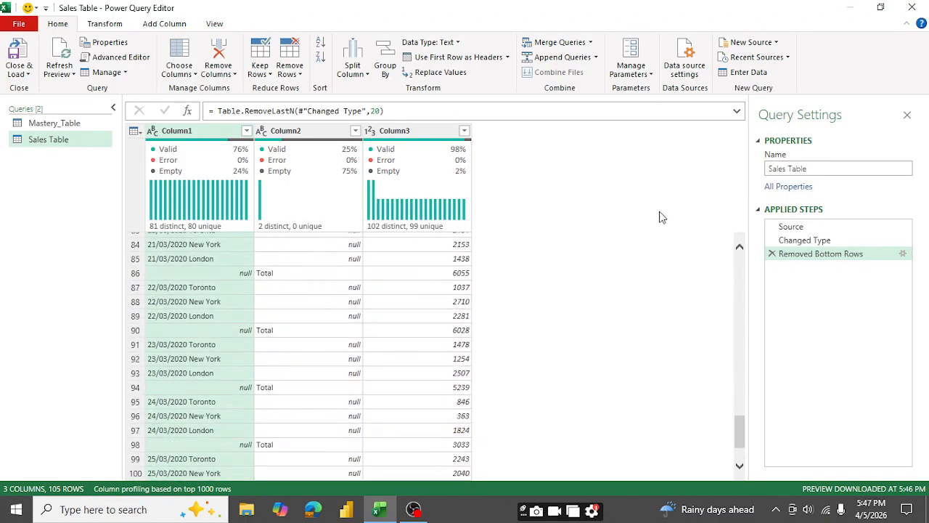
click(772, 254)
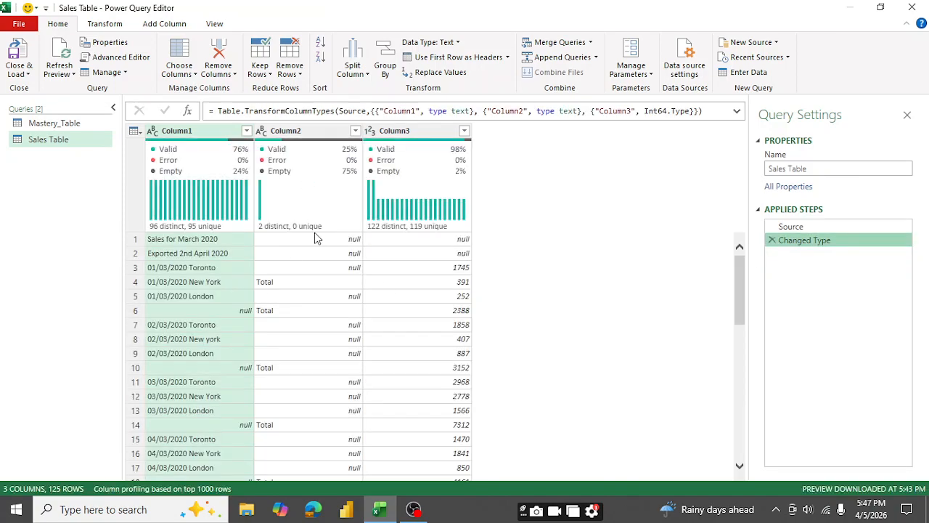
mouse_move(265, 195)
click(299, 73)
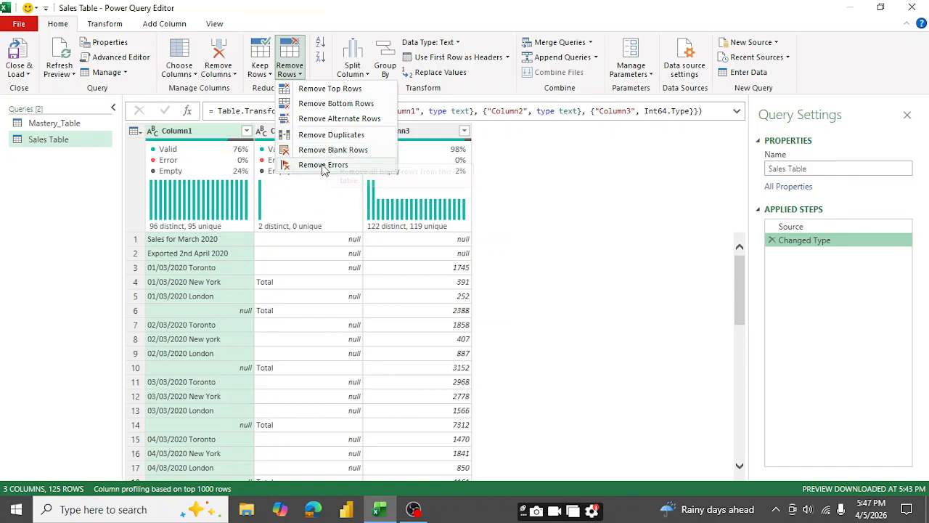
click(600, 310)
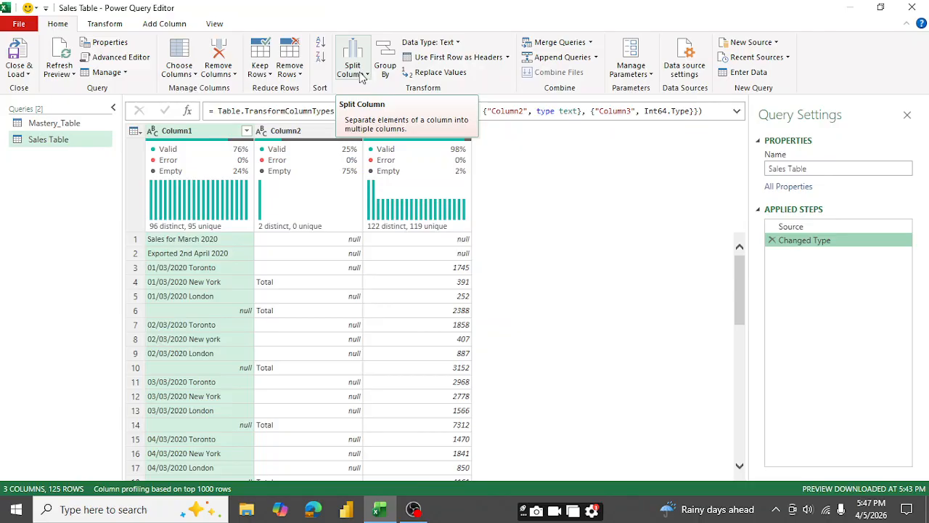
click(360, 74)
click(361, 74)
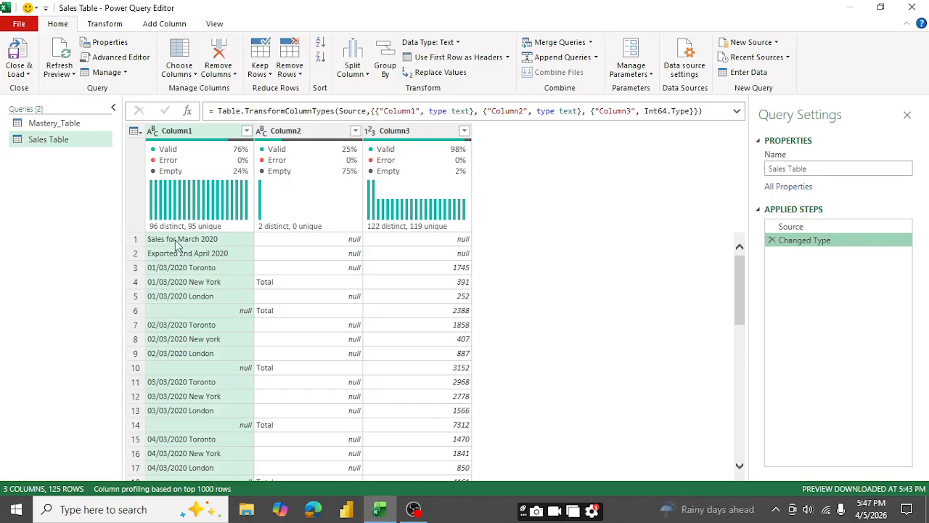
Remove the top 2 rows, holding the report title and export date, from the Sales Table query.
click(136, 242)
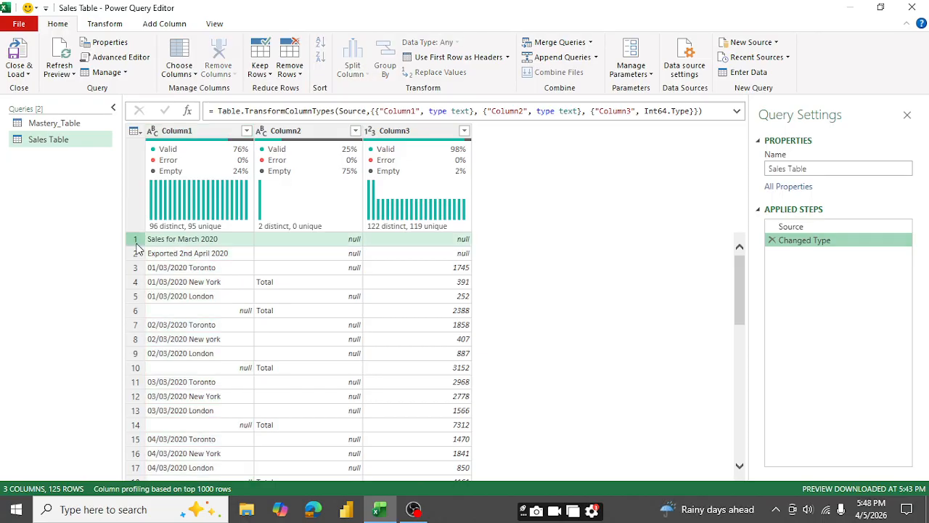
click(135, 255)
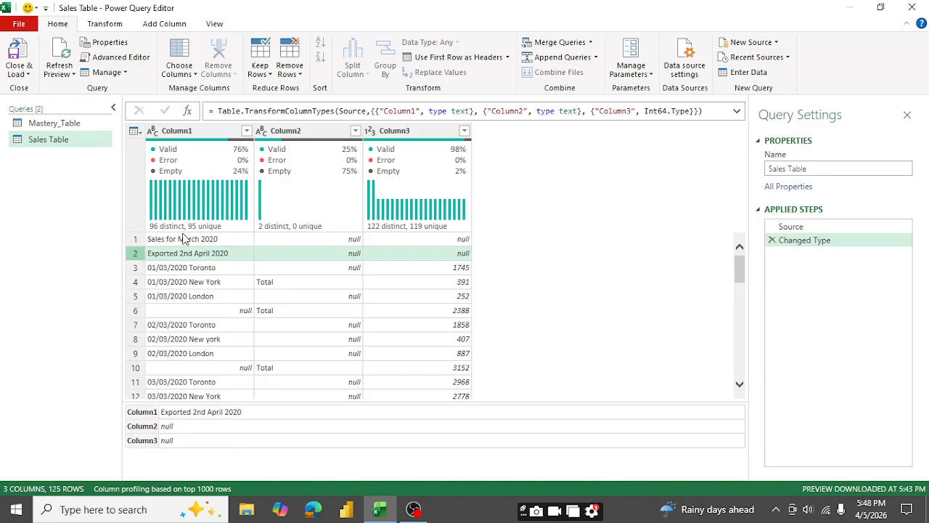
click(186, 131)
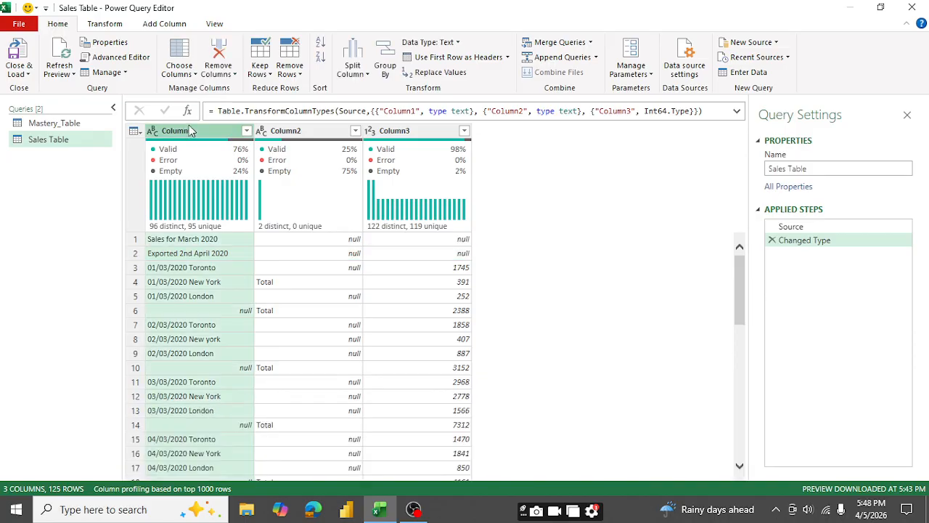
click(301, 72)
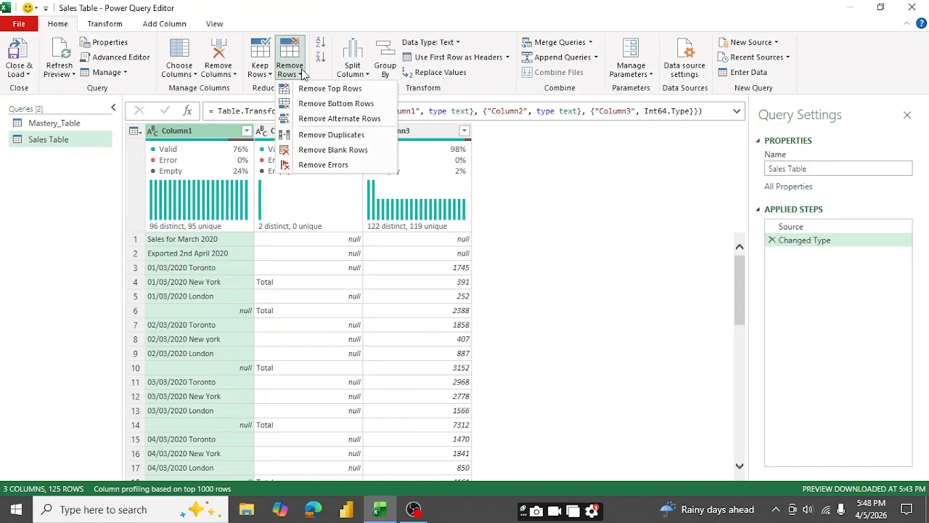
click(322, 90)
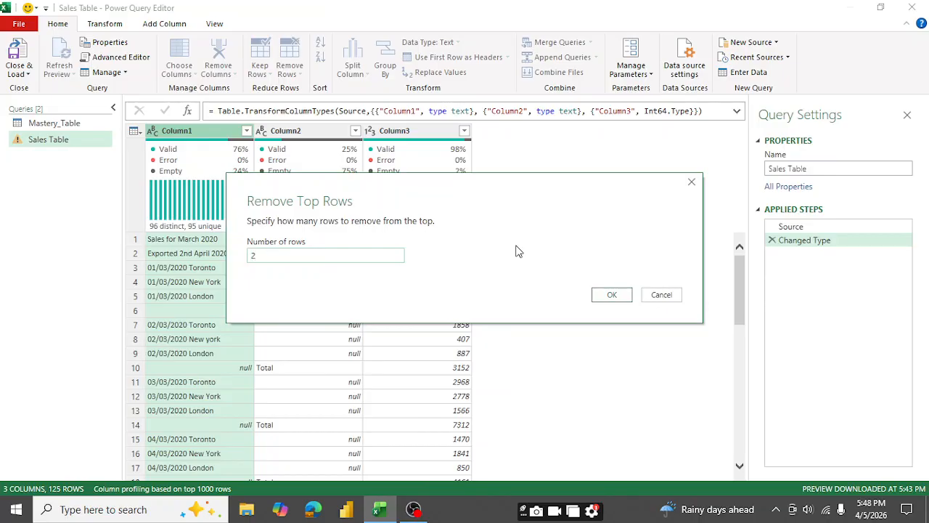
click(611, 296)
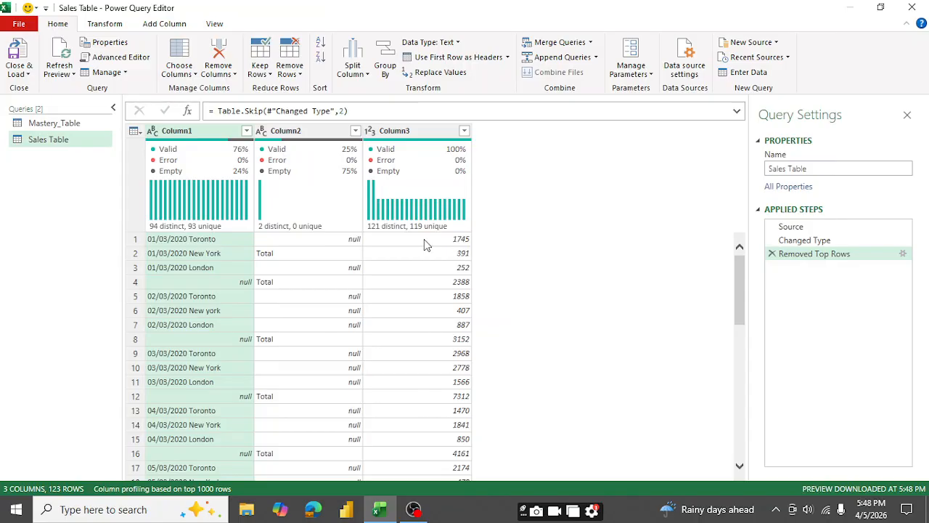
Remove Column2 from the Sales Table query.
click(300, 135)
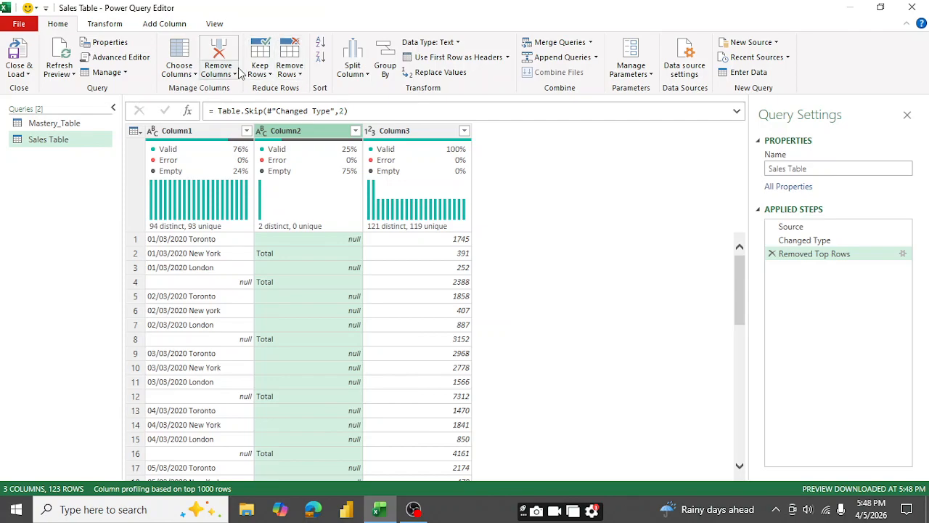
click(233, 75)
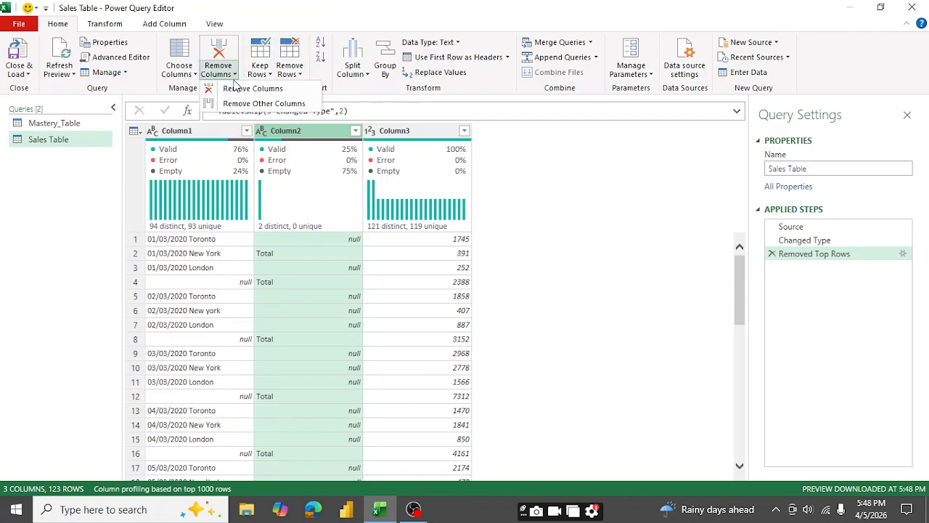
click(244, 90)
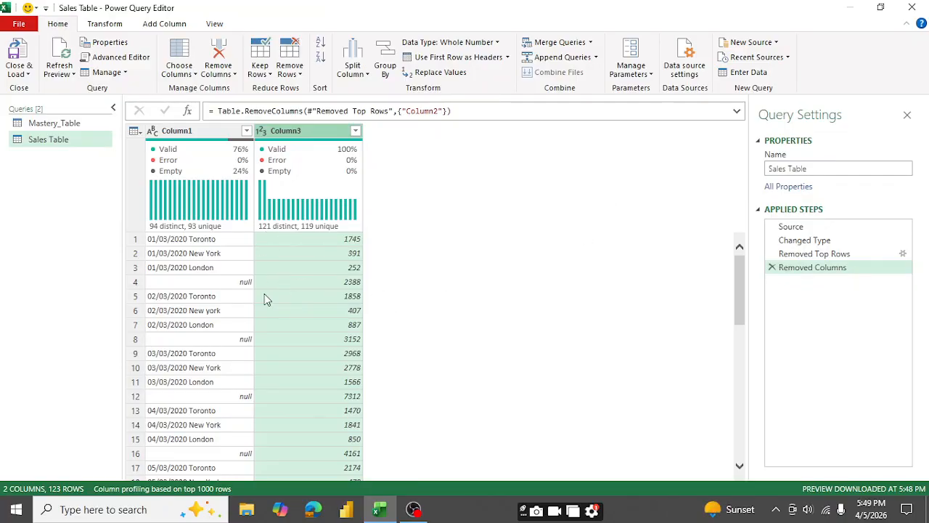
Split Column1 by the Space delimiter at the right-most delimiter.
click(181, 132)
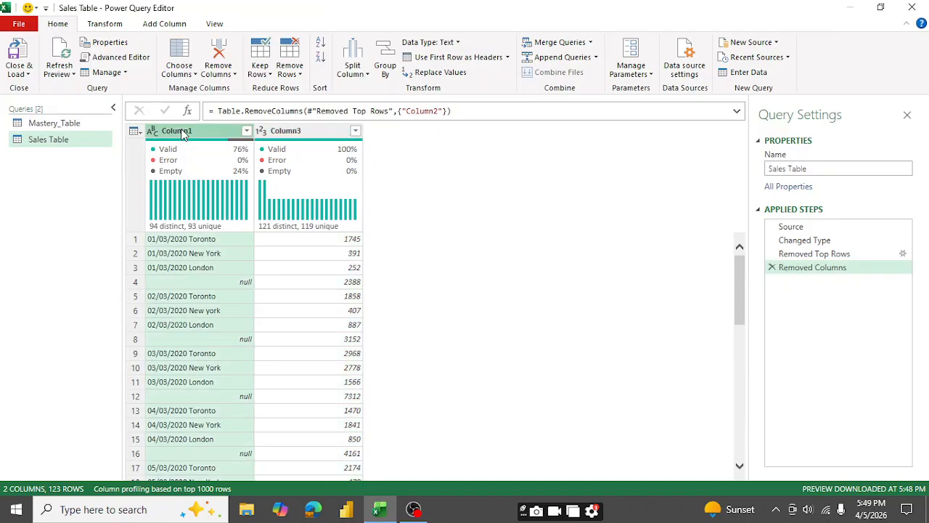
click(362, 73)
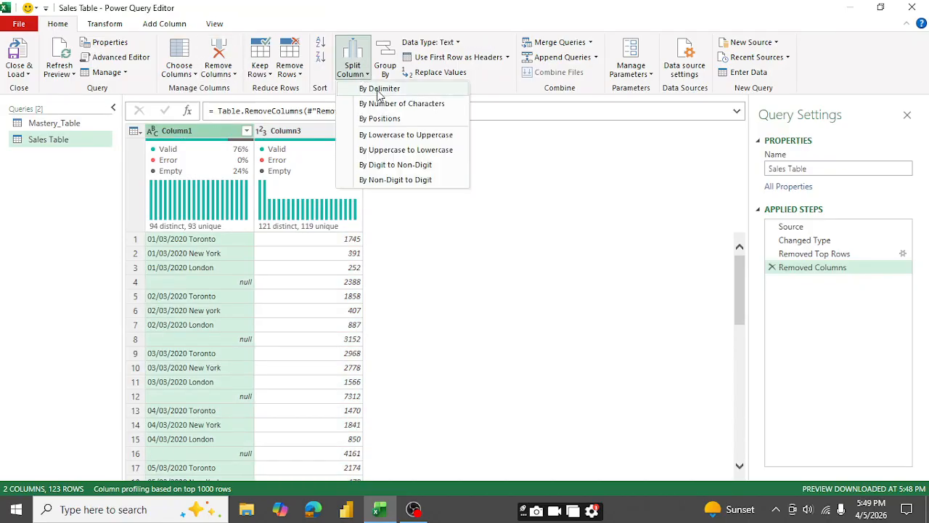
click(378, 91)
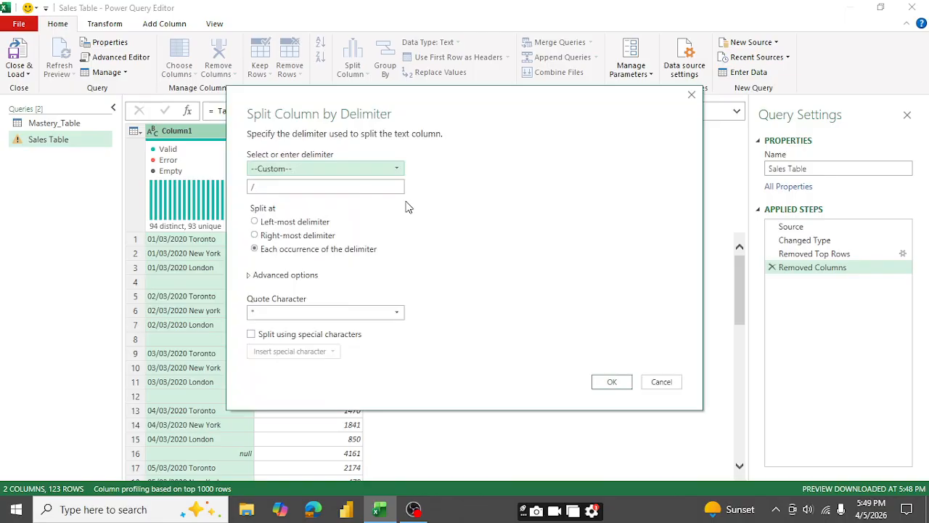
click(307, 168)
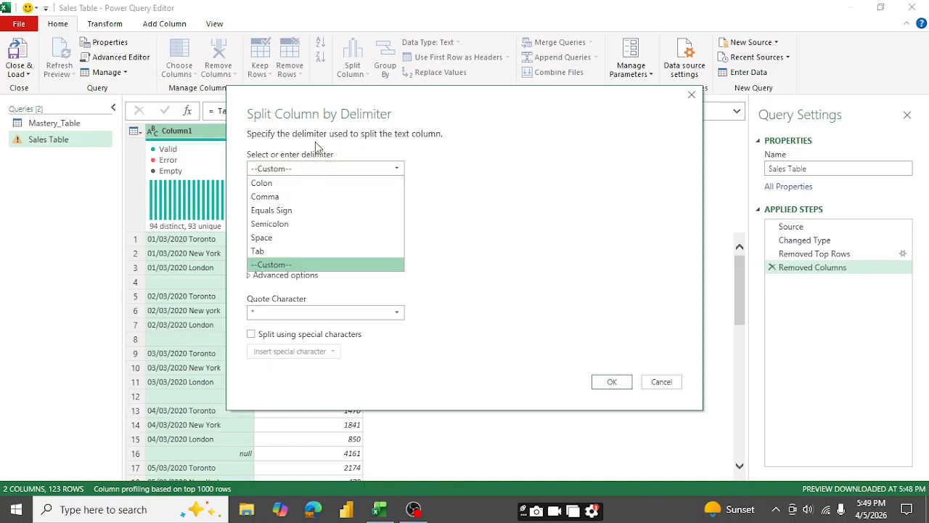
click(264, 240)
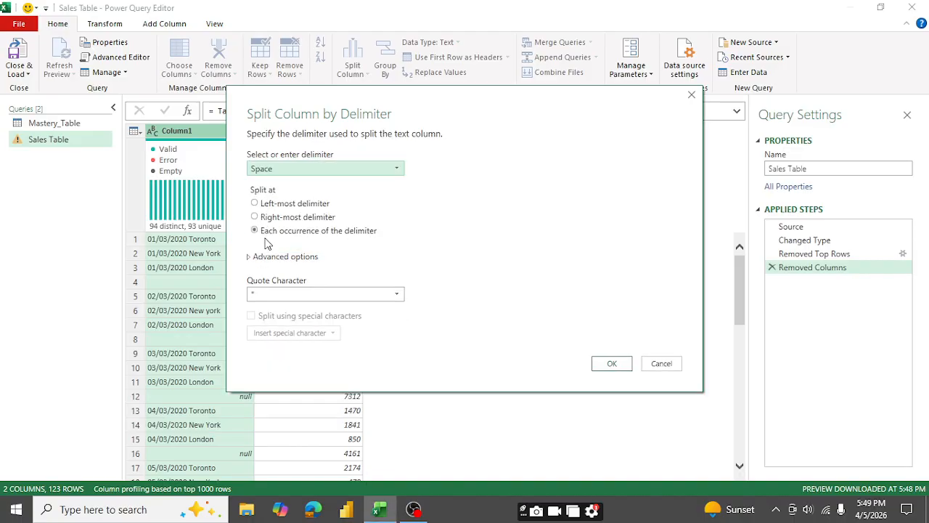
click(254, 203)
click(255, 217)
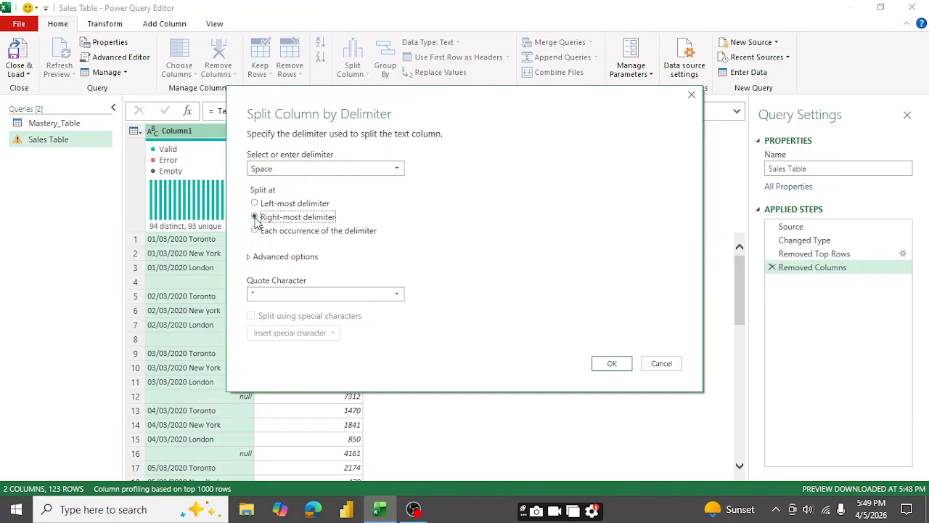
click(611, 364)
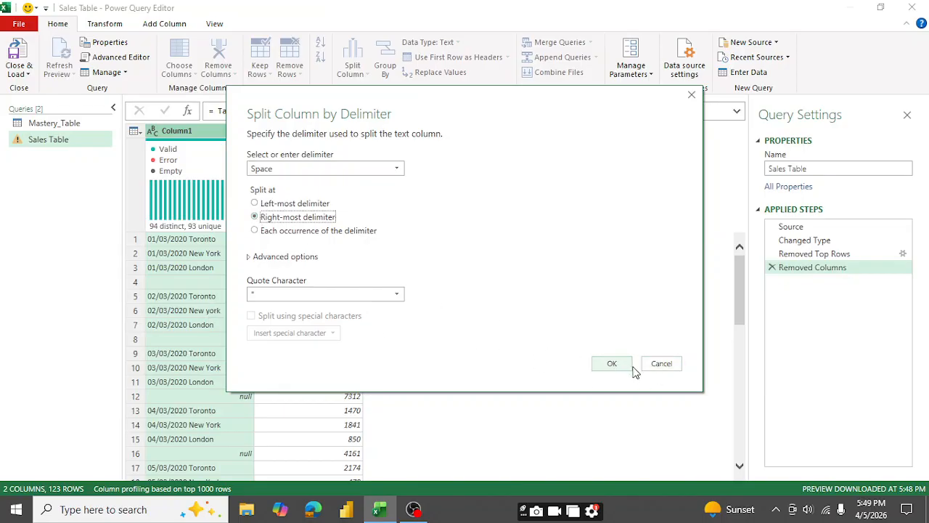
click(612, 364)
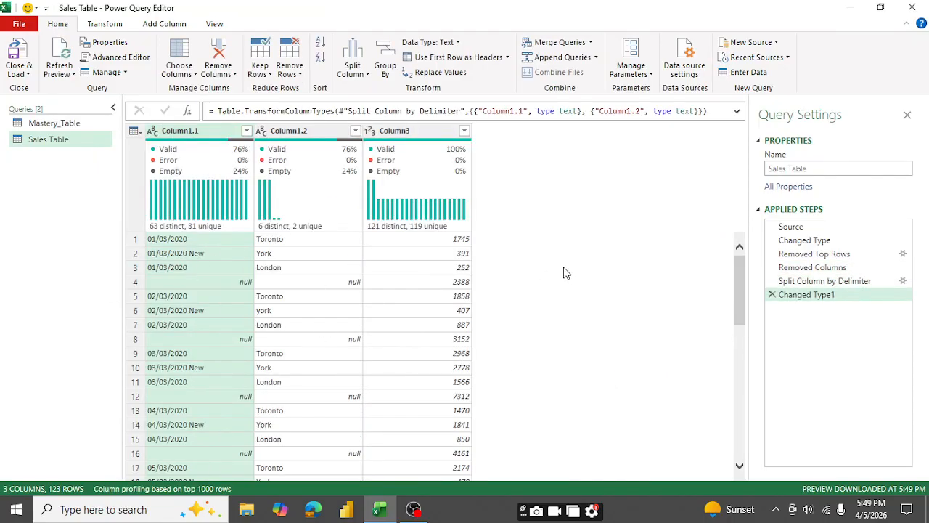
Split Column1.1 by the Space delimiter at the left-most delimiter to separate the date from the leftover text.
click(191, 131)
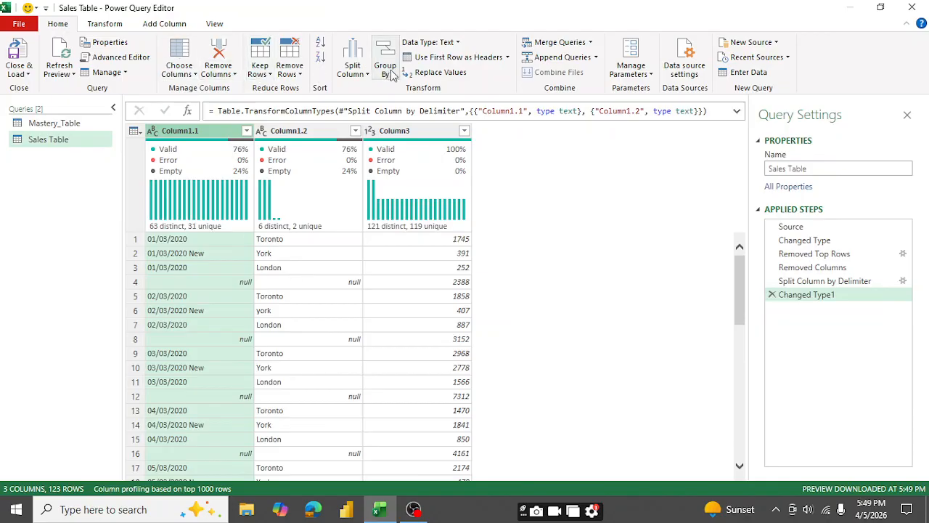
click(363, 75)
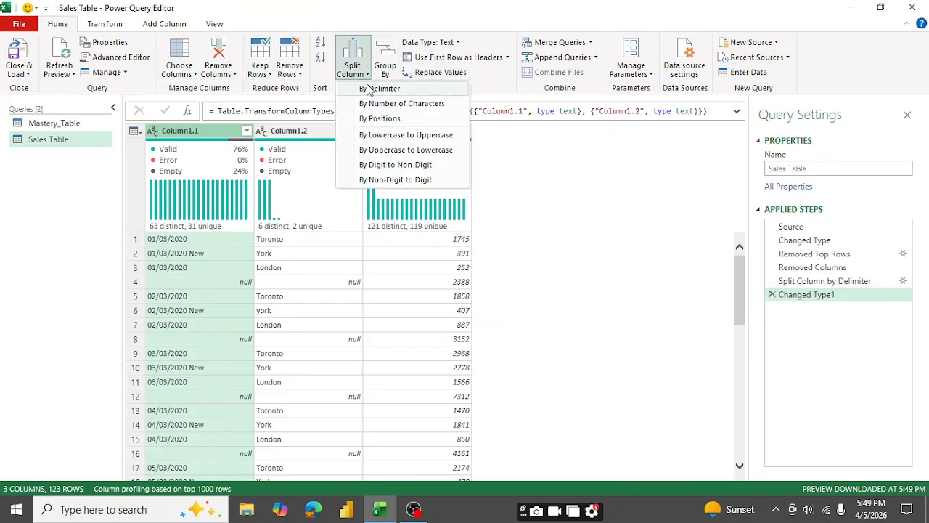
click(377, 87)
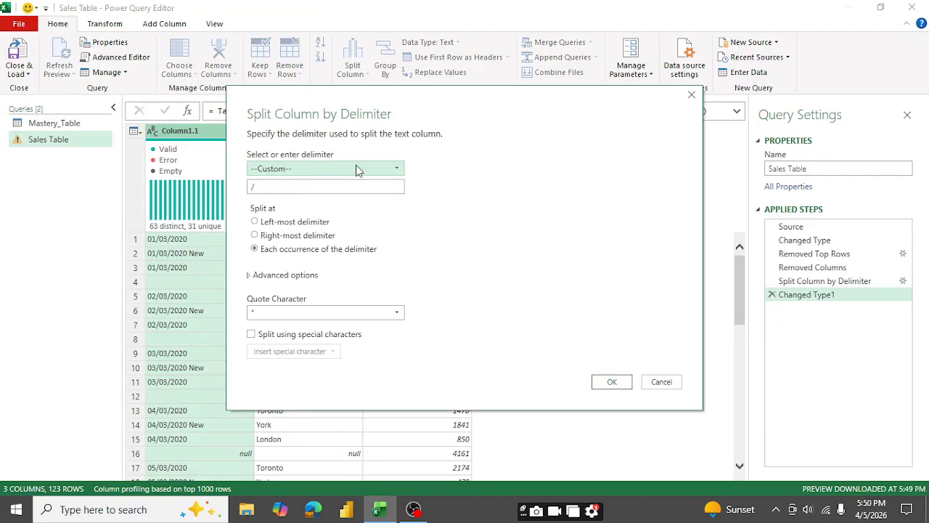
click(357, 169)
click(263, 238)
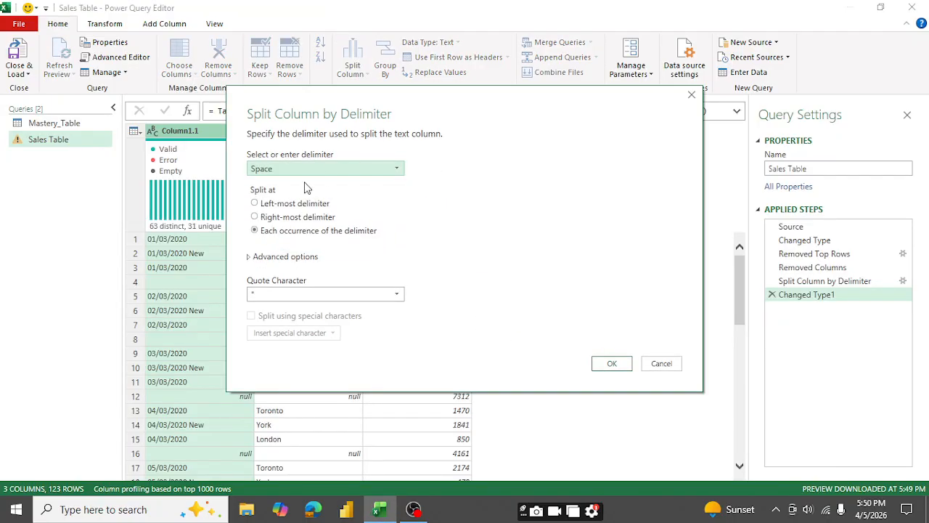
click(255, 203)
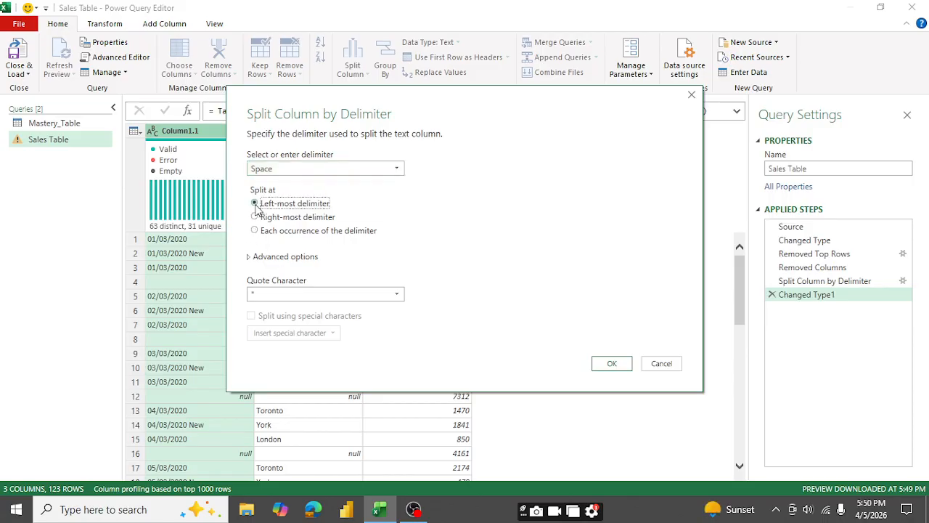
click(615, 364)
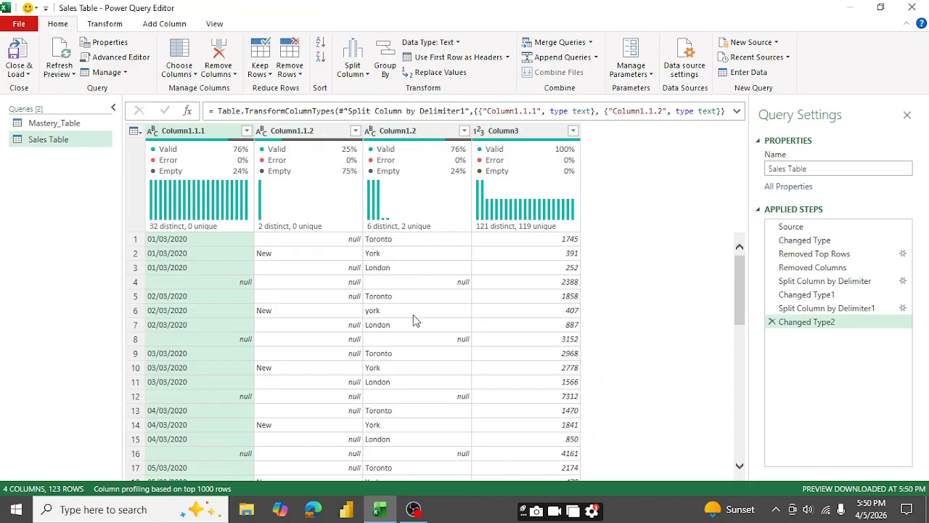
Merge Column1.1.2 and Column1.2 with a Space separator into a new column named City.
click(294, 132)
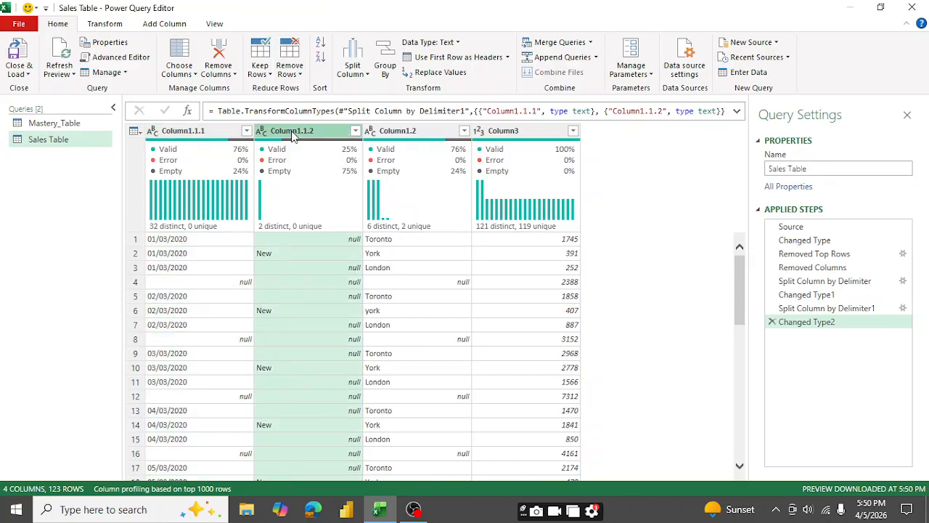
ctrl+click(427, 134)
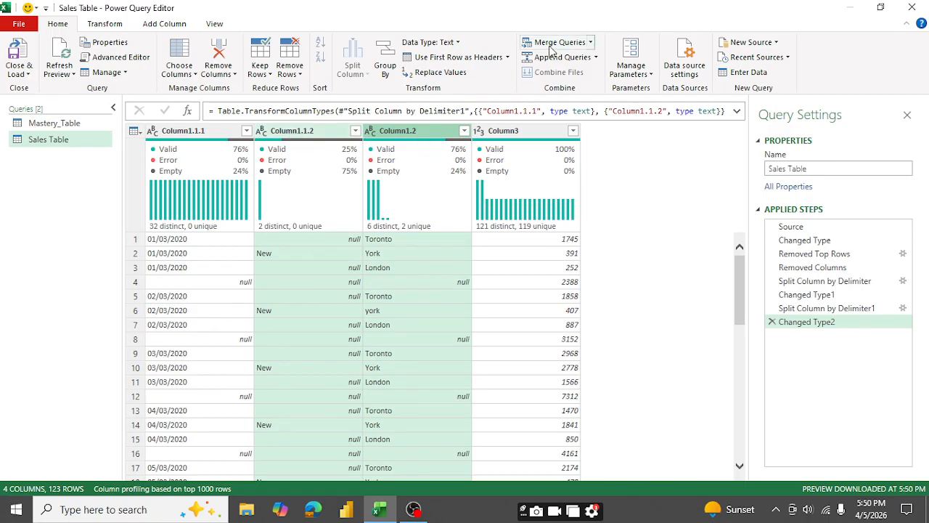
click(104, 24)
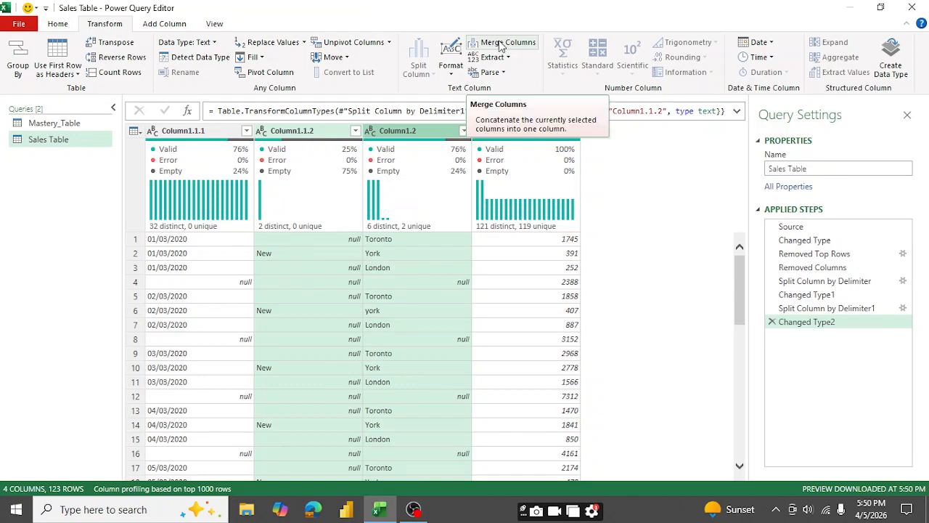
click(499, 45)
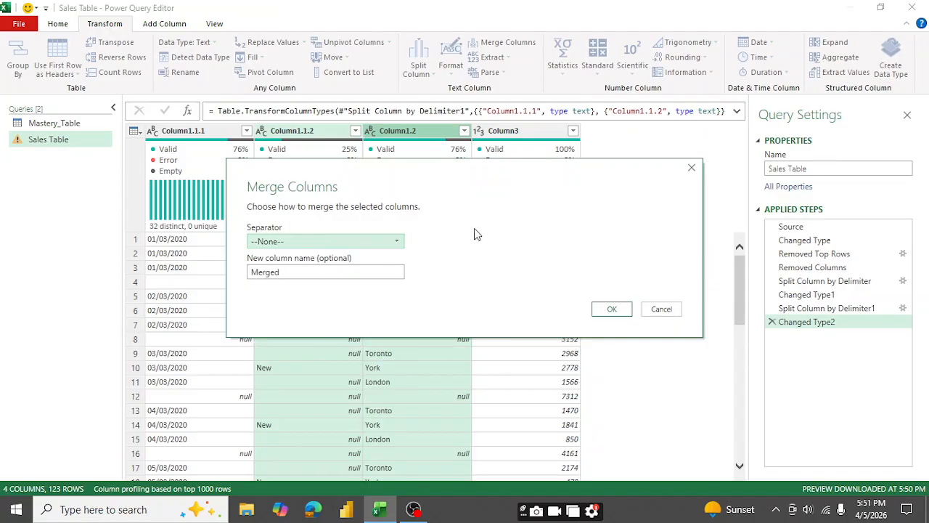
drag(441, 167, 675, 76)
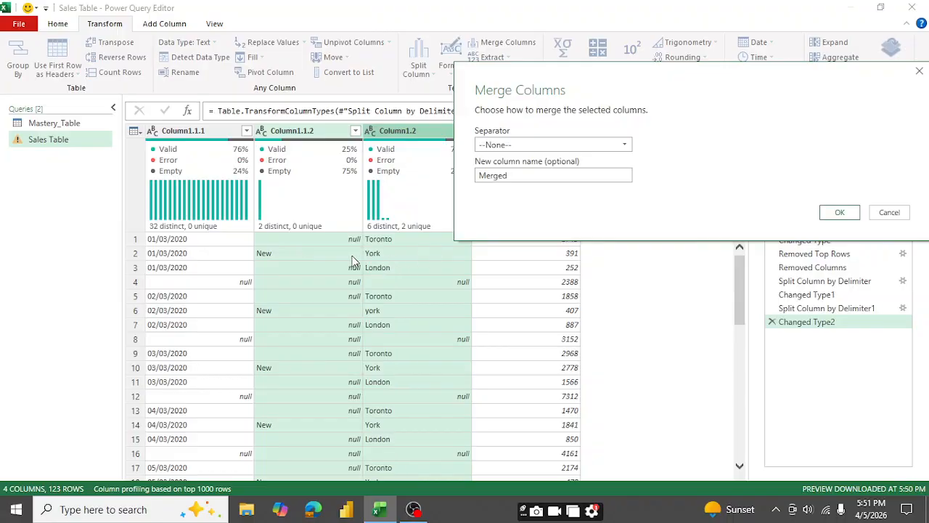
click(572, 143)
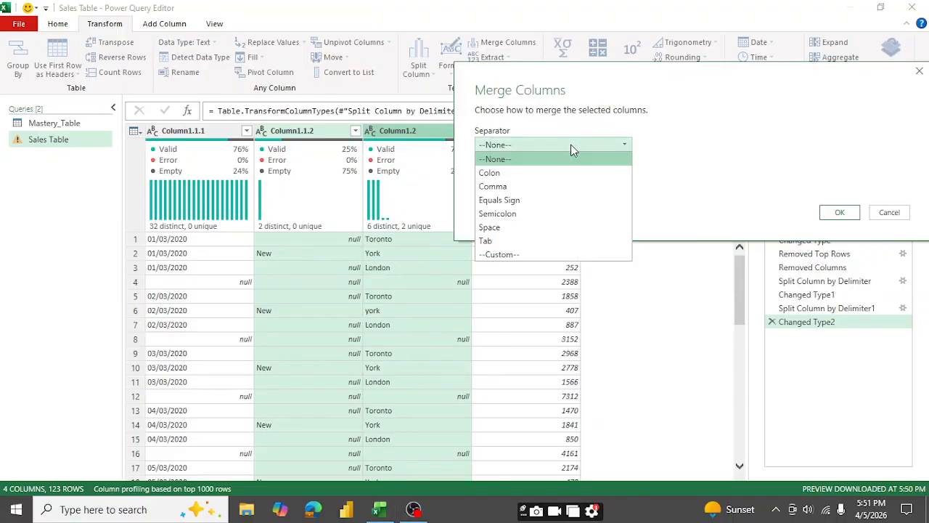
click(497, 230)
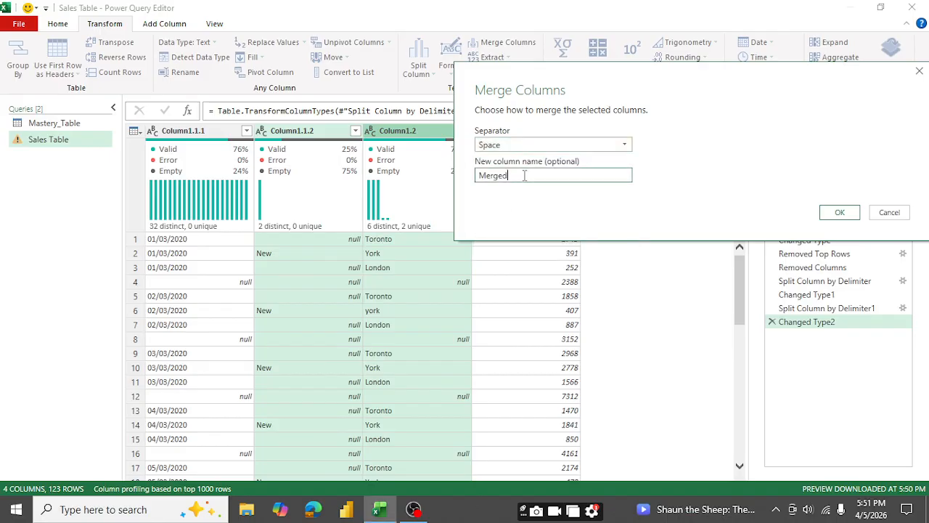
drag(524, 175, 440, 187)
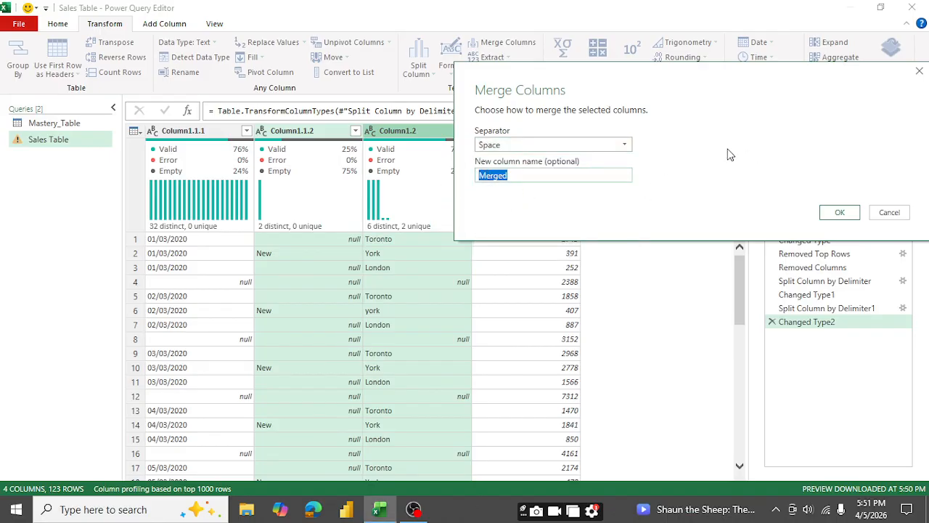
text(City)
key(Return)
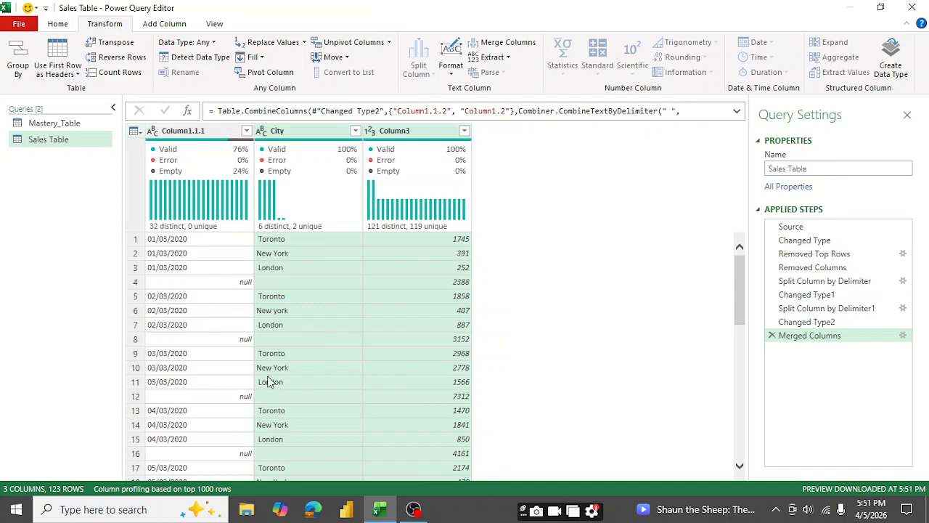
Check the City values for leading spaces and add a new column holding the trimmed City text.
scroll(275, 468, down, 2)
scroll(267, 434, up, 2)
click(268, 241)
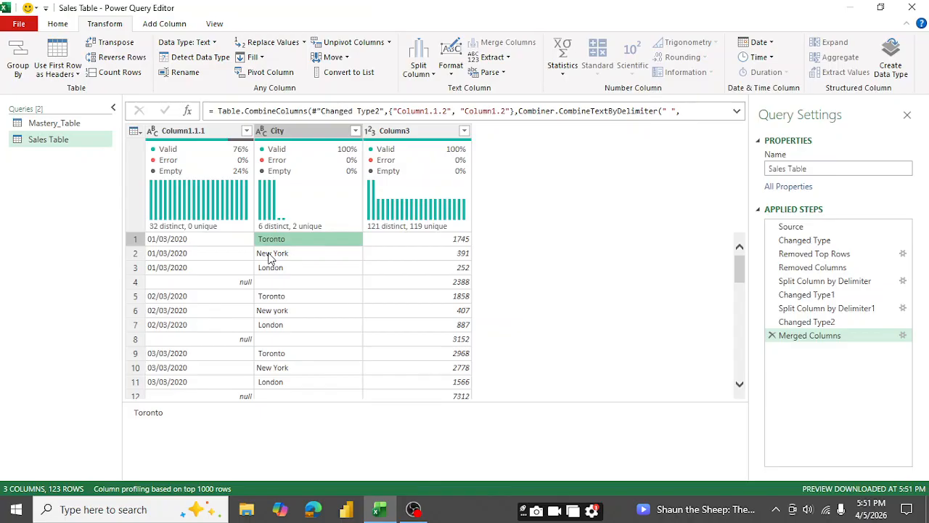
click(269, 259)
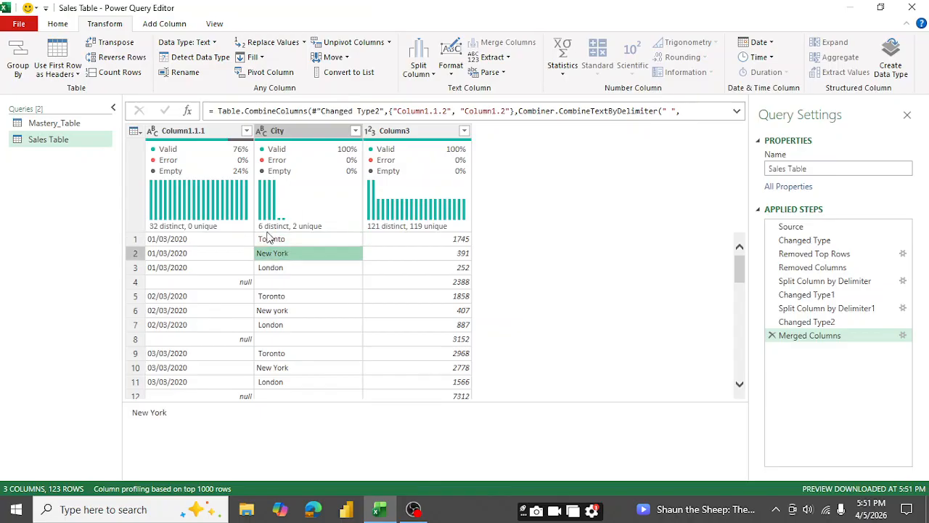
click(288, 133)
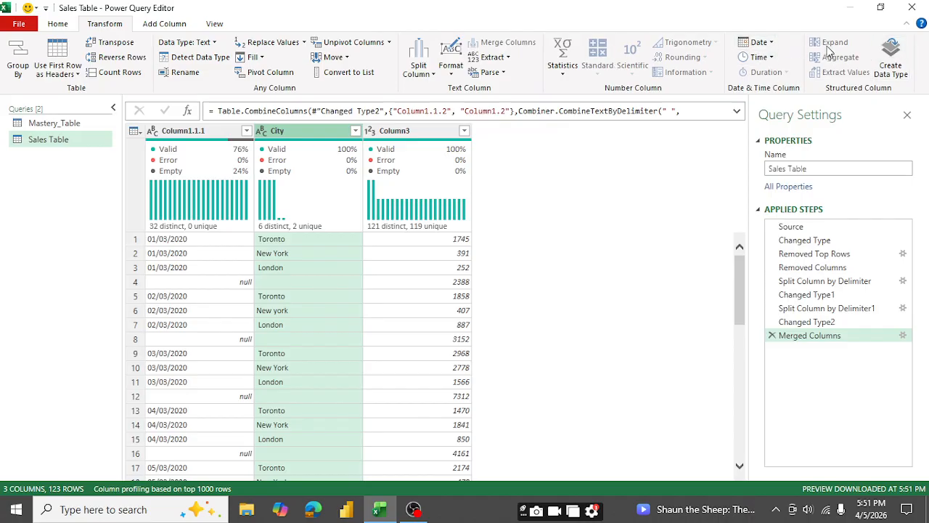
click(172, 28)
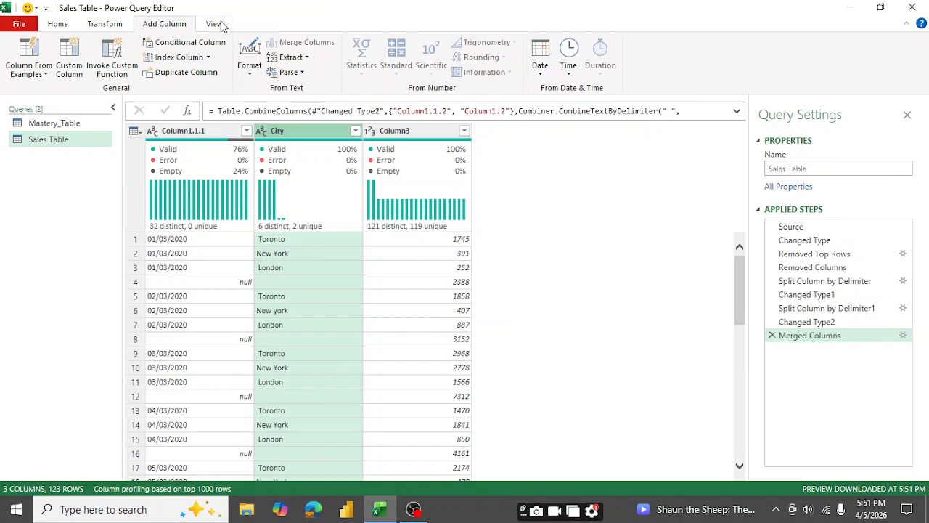
click(217, 25)
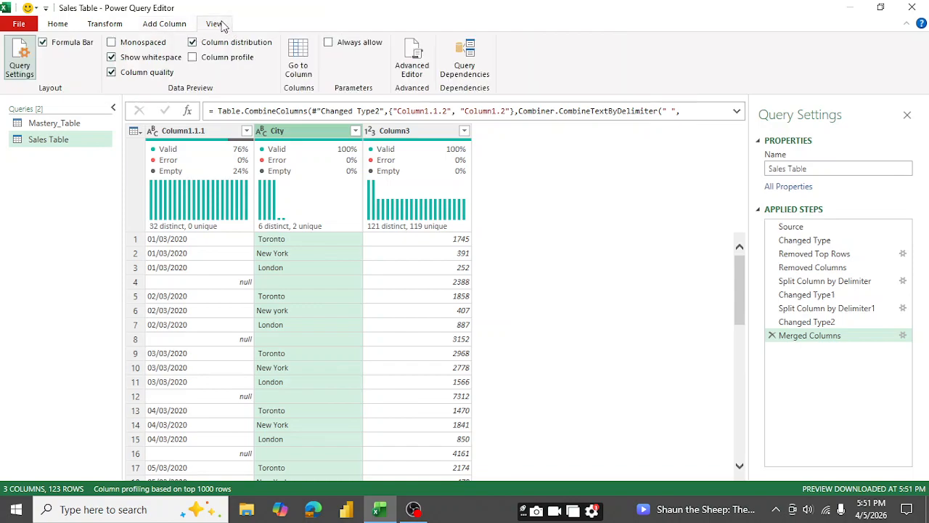
click(165, 26)
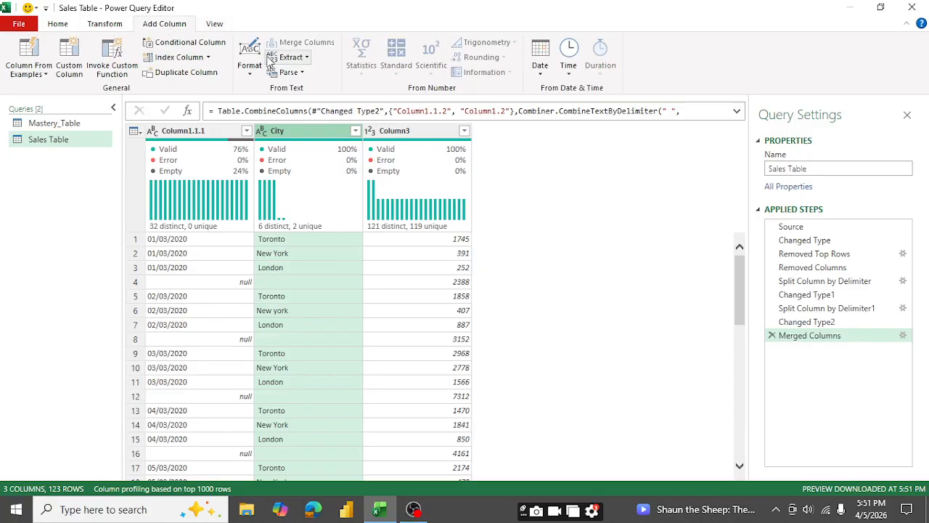
click(305, 59)
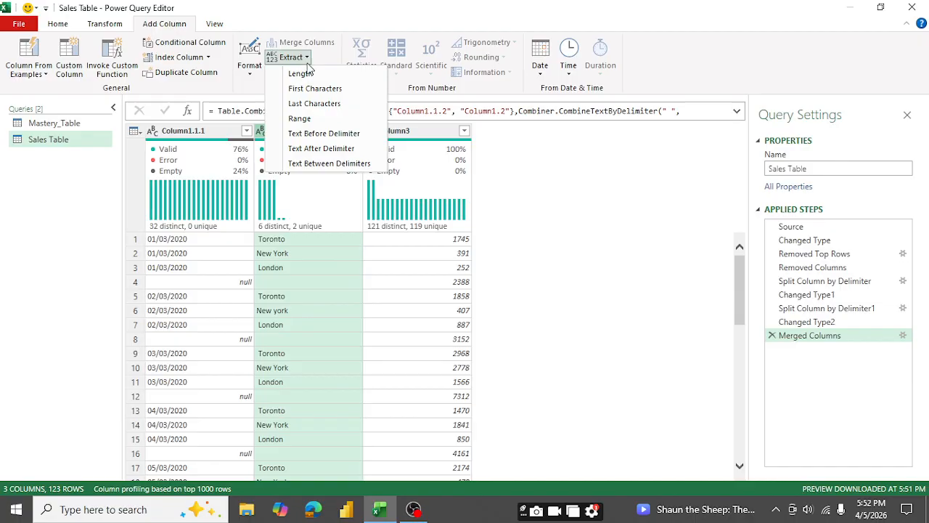
click(306, 58)
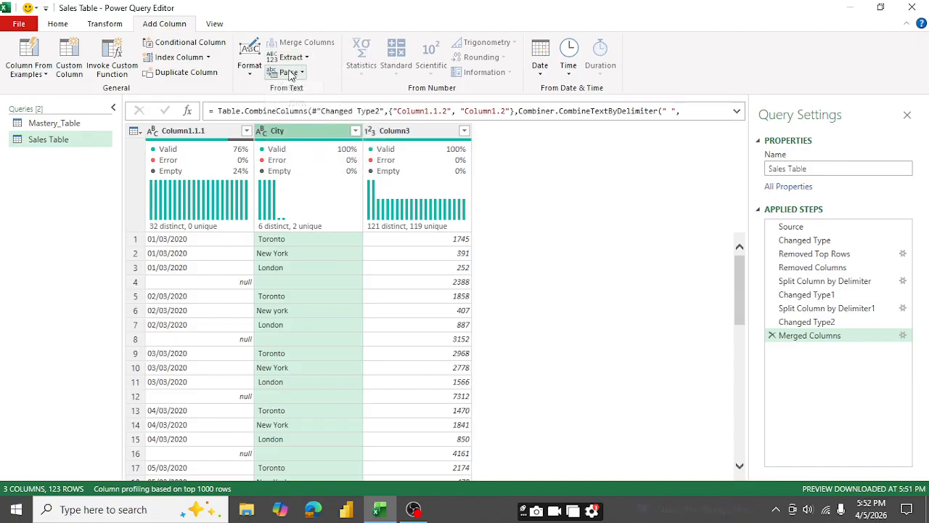
click(251, 72)
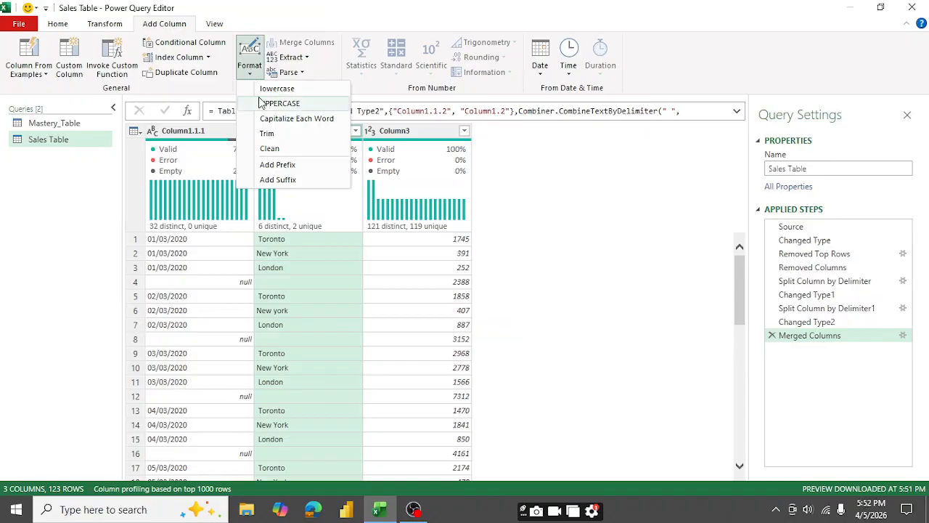
click(275, 136)
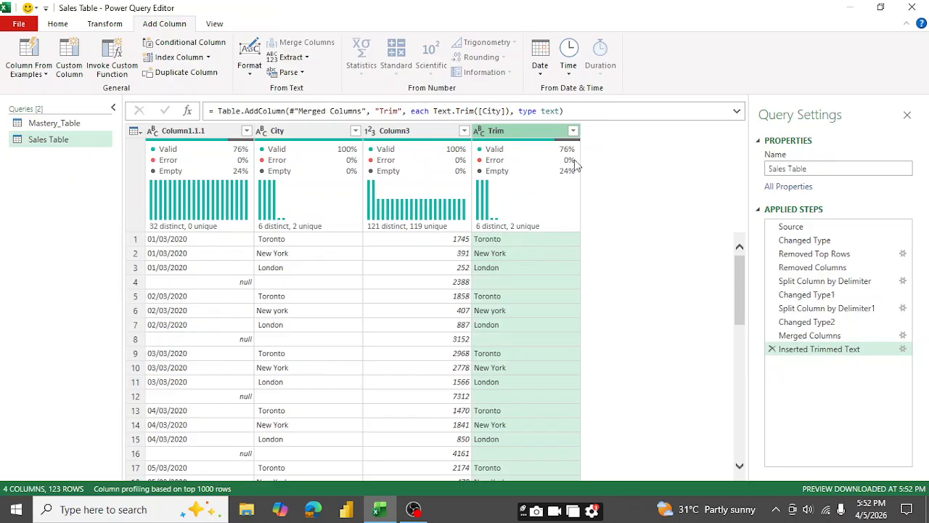
Remove the original untrimmed City column from the table.
click(289, 138)
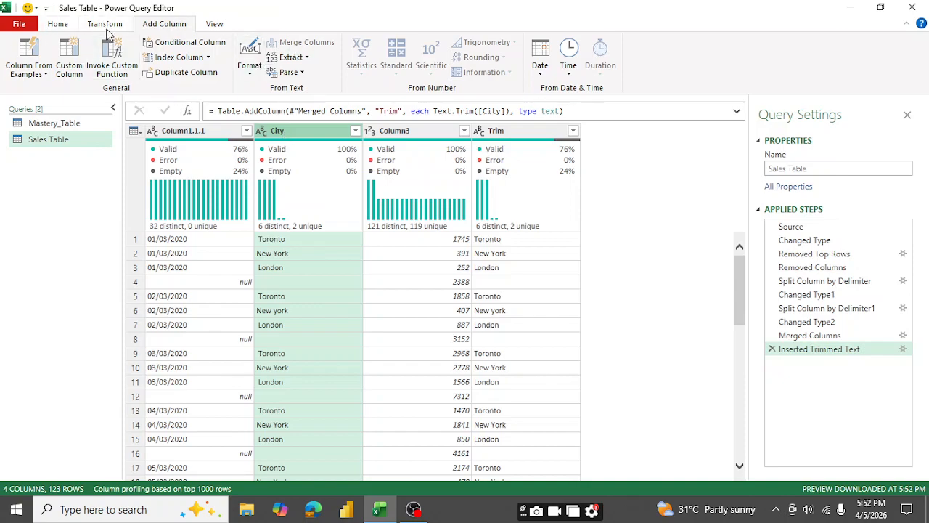
click(64, 28)
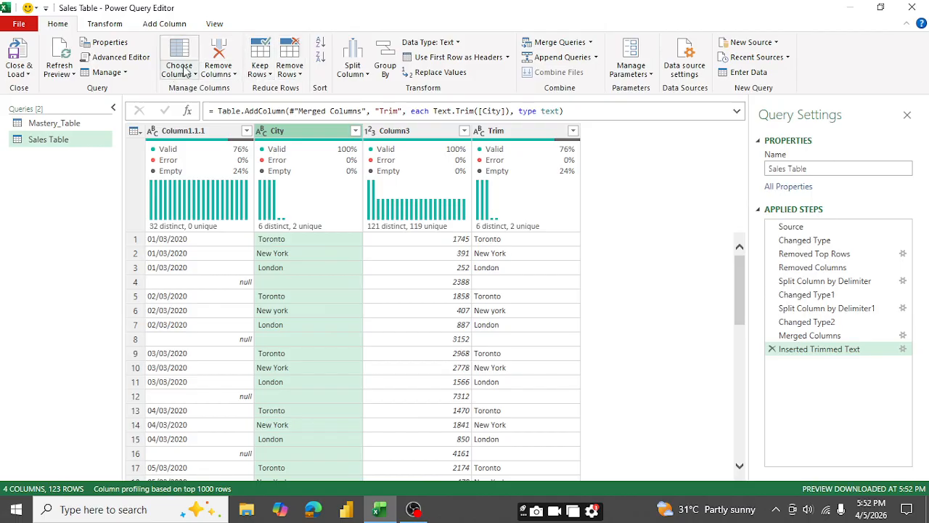
click(234, 74)
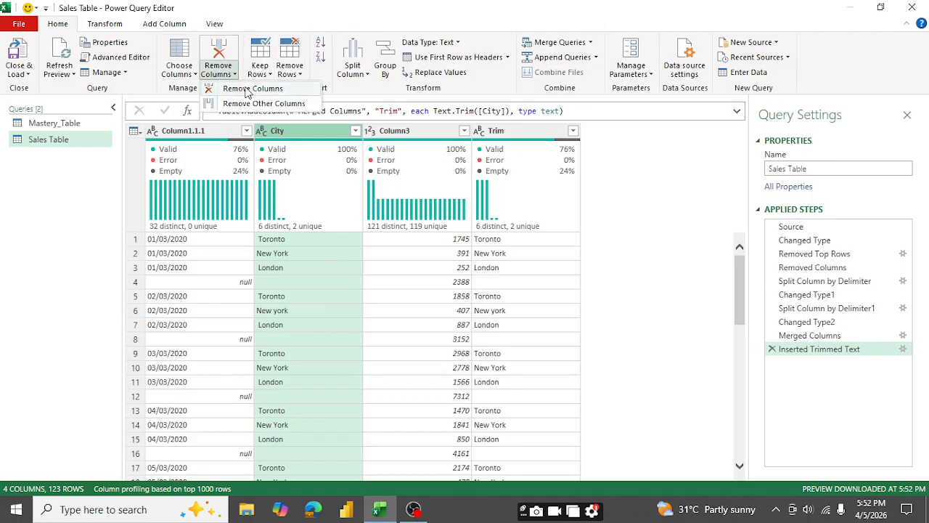
click(247, 89)
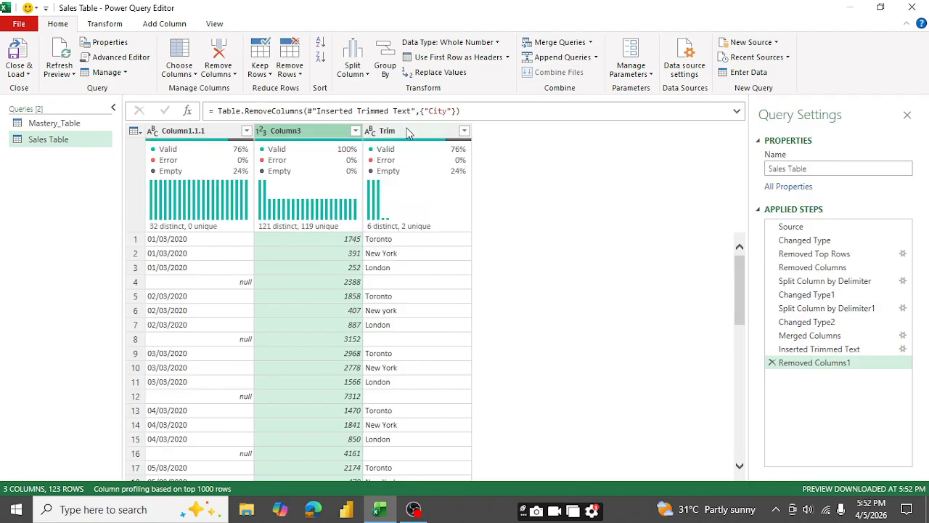
Rename the Trim column to City and place it between Column1.1.1 and Column3.
double_click(400, 132)
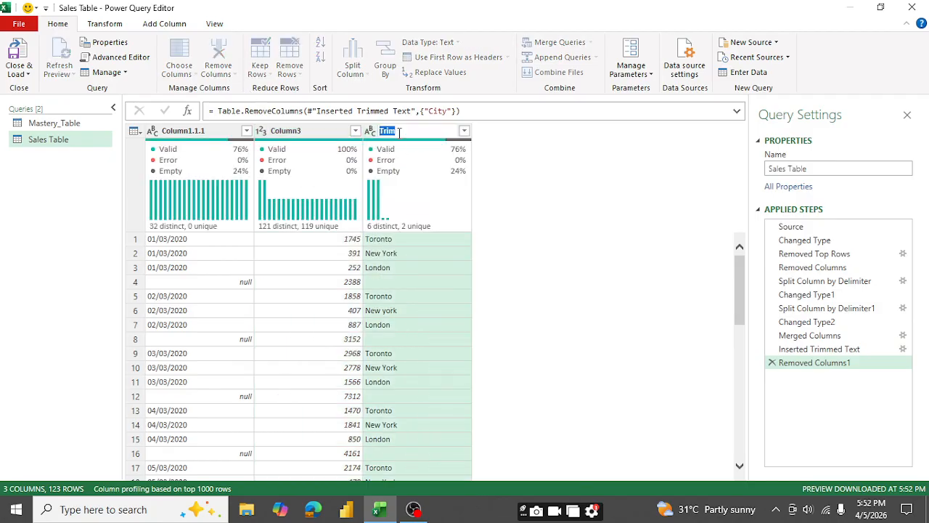
text(City)
key(Return)
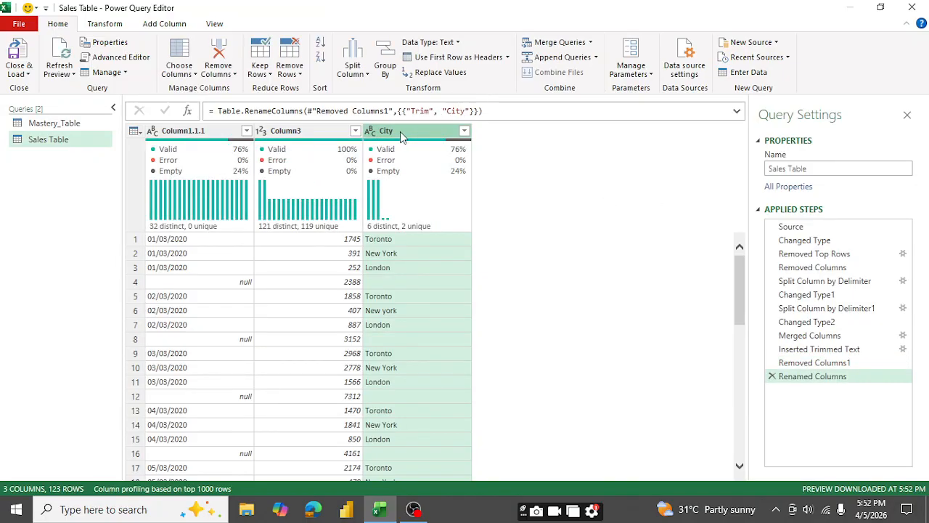
drag(400, 131, 289, 139)
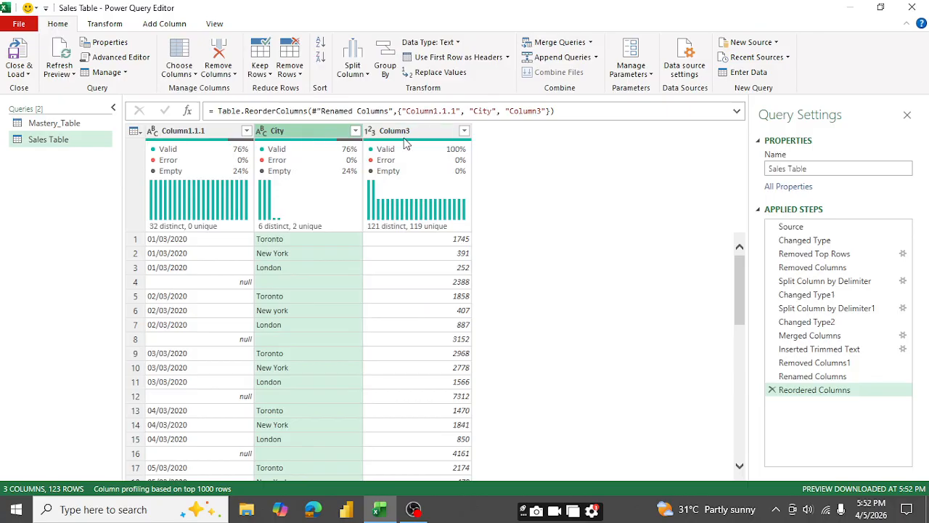
Rename Column3 to Value.
double_click(408, 132)
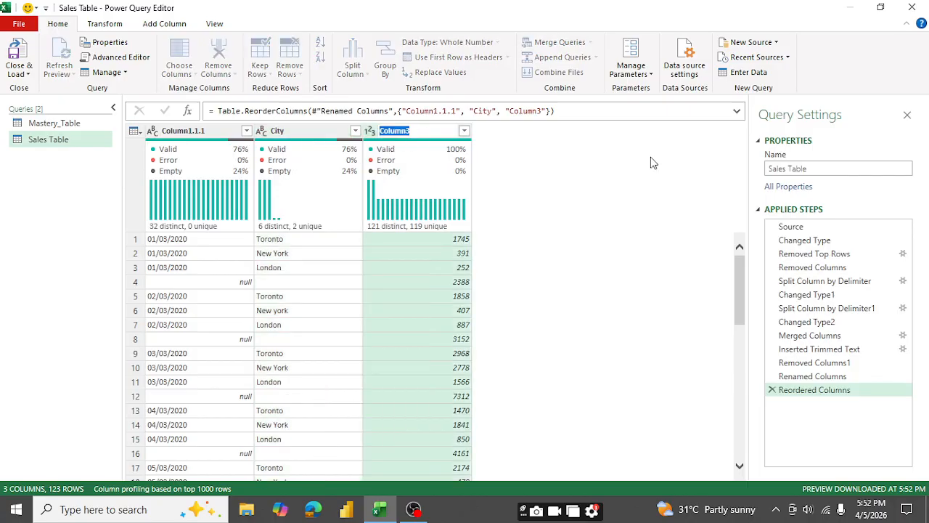
text(Value)
key(Return)
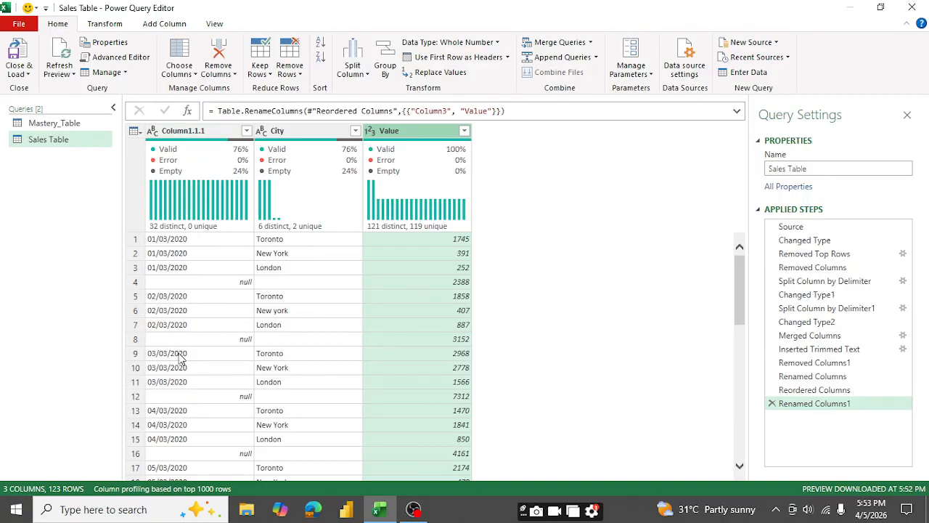
Set the Value column's data type to Whole Number and the City column's data type to Text.
mouse_move(202, 208)
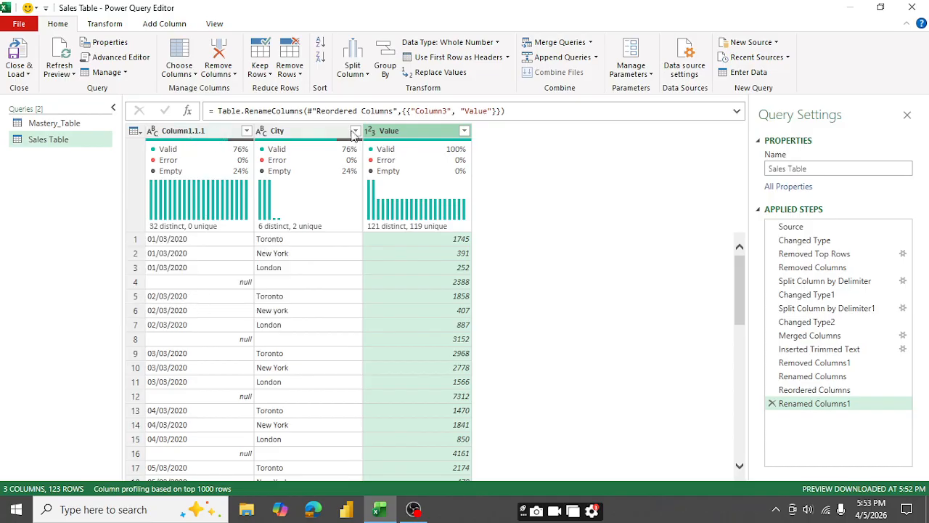
click(370, 131)
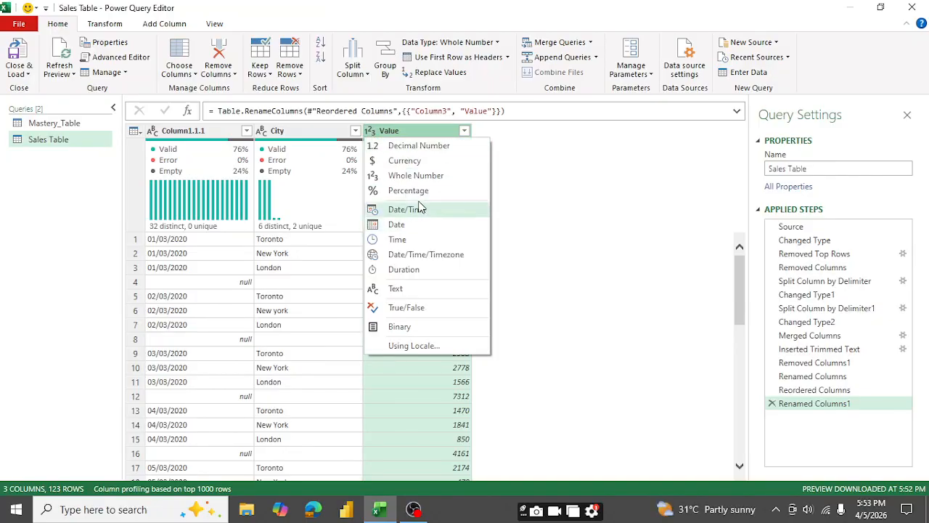
click(418, 177)
scroll(442, 294, down, 4)
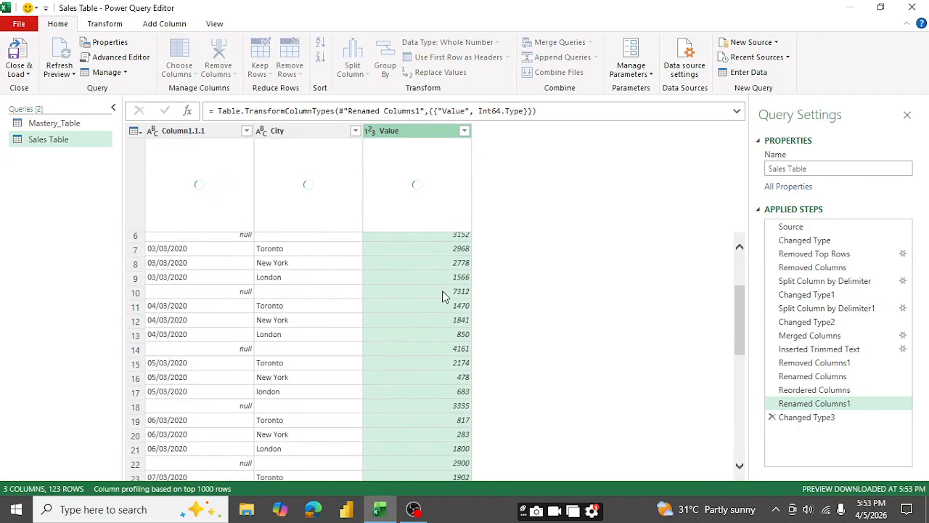
scroll(465, 393, down, 5)
scroll(457, 392, up, 9)
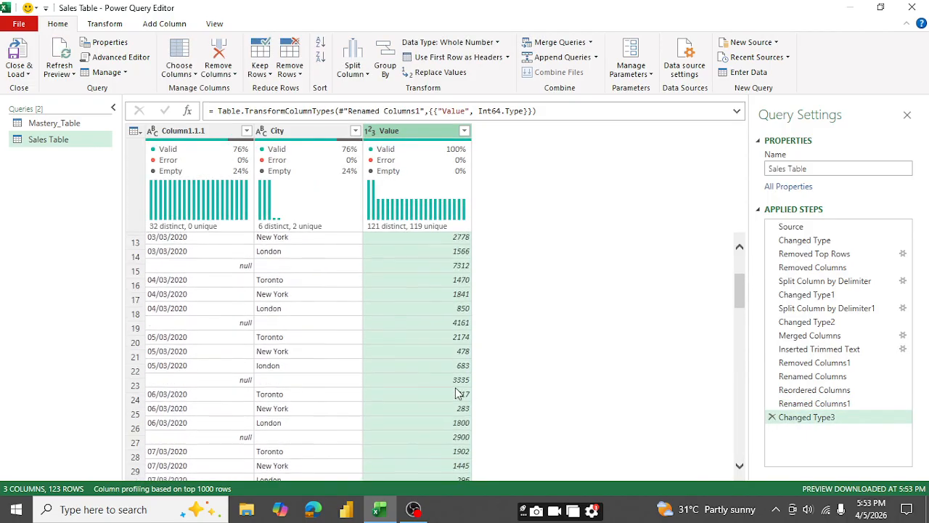
click(262, 131)
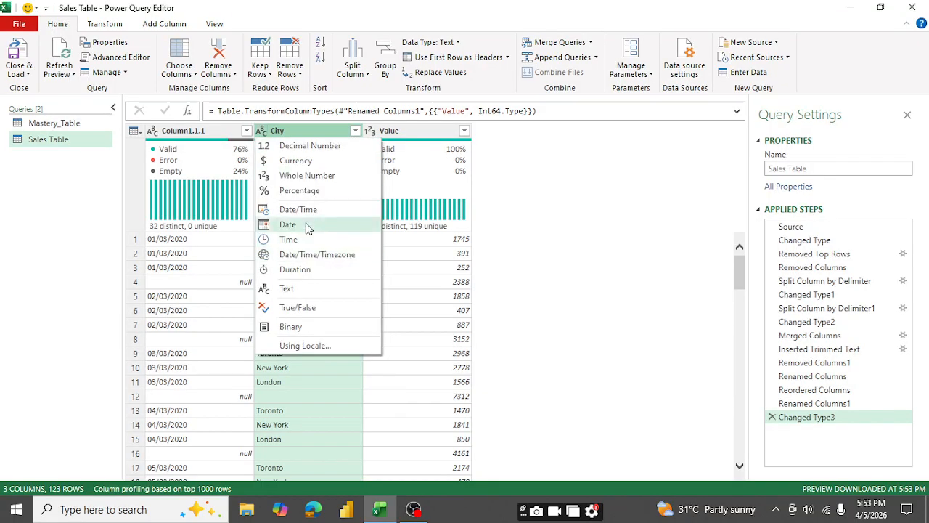
click(289, 290)
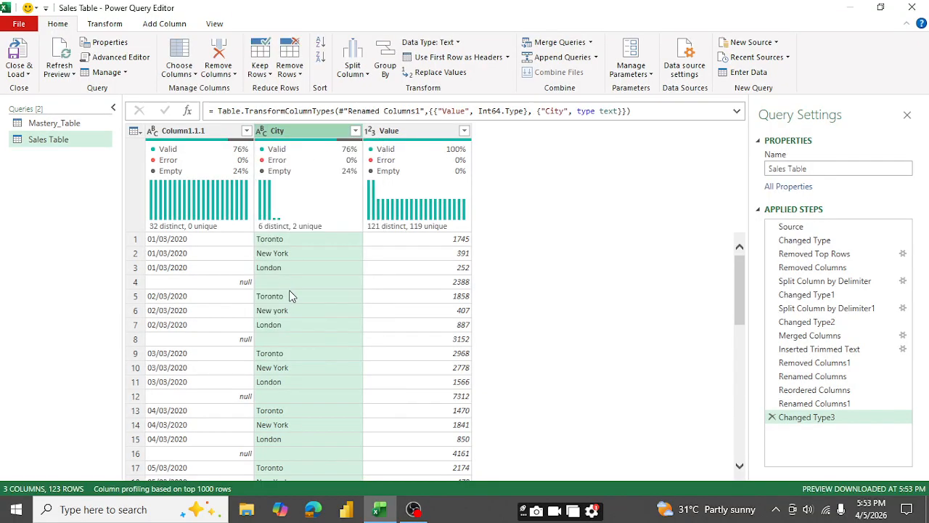
Try converting Column1.1.1 to the Date type and check its rows for conversion errors.
click(152, 132)
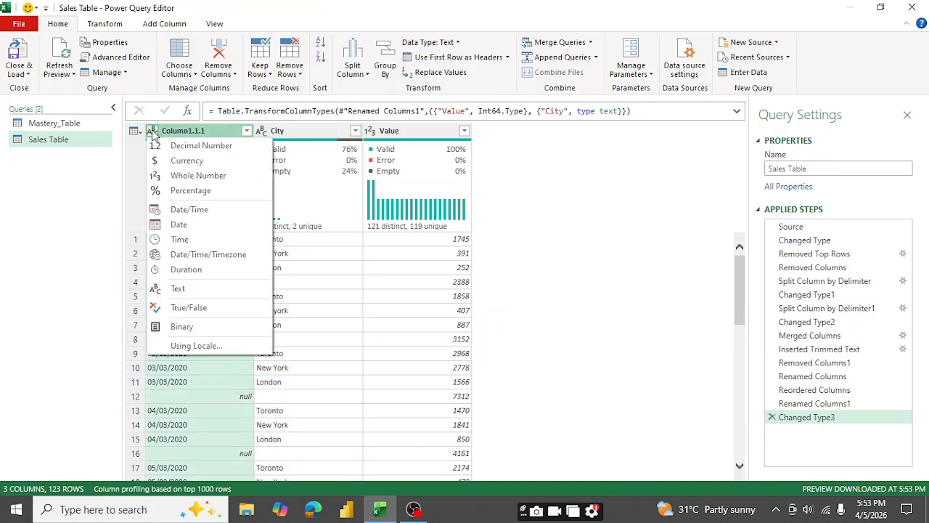
click(179, 227)
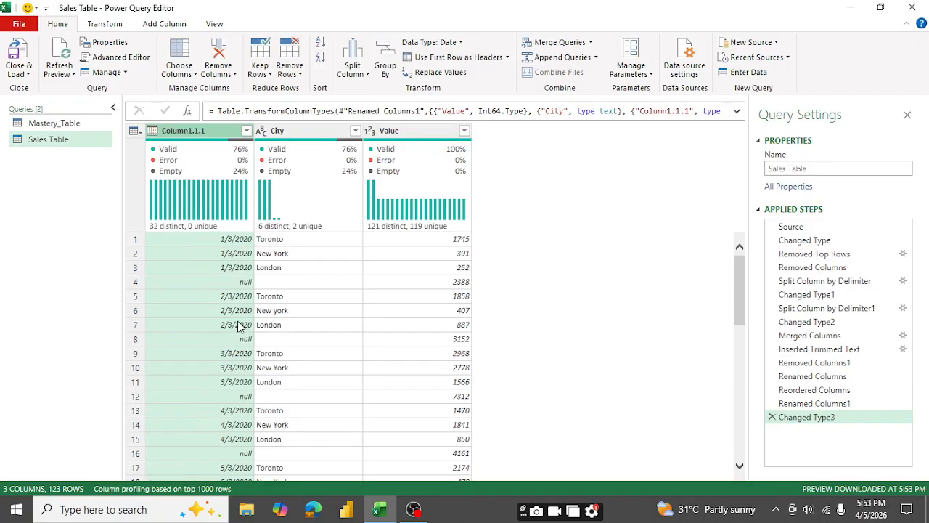
scroll(231, 289, down, 10)
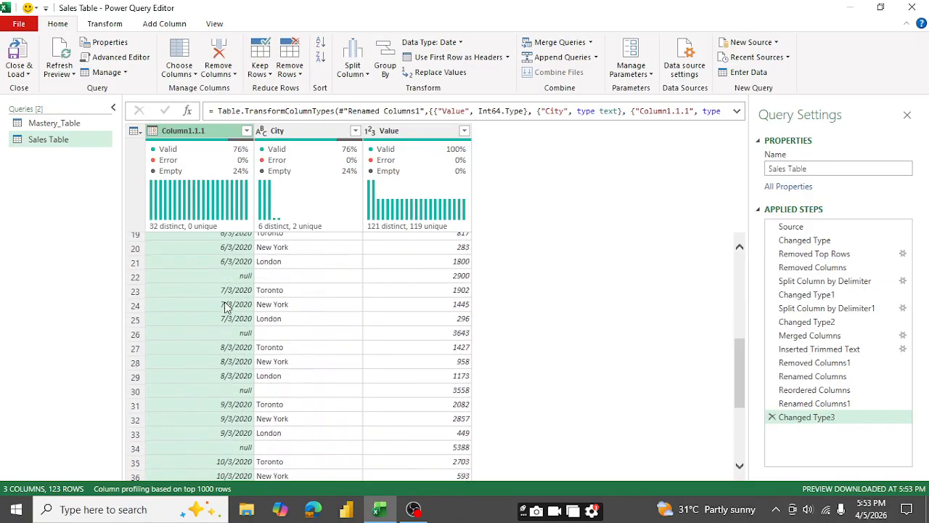
scroll(225, 310, down, 7)
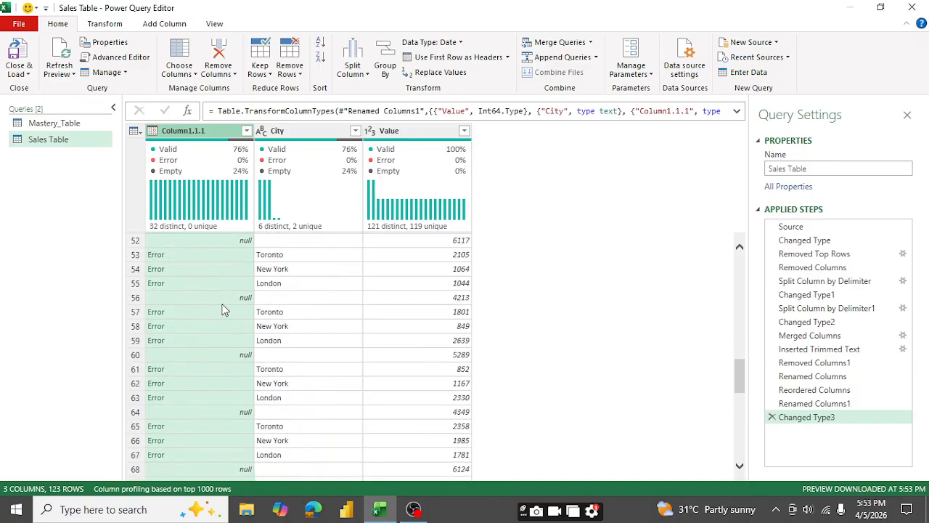
scroll(223, 310, up, 5)
scroll(224, 308, down, 7)
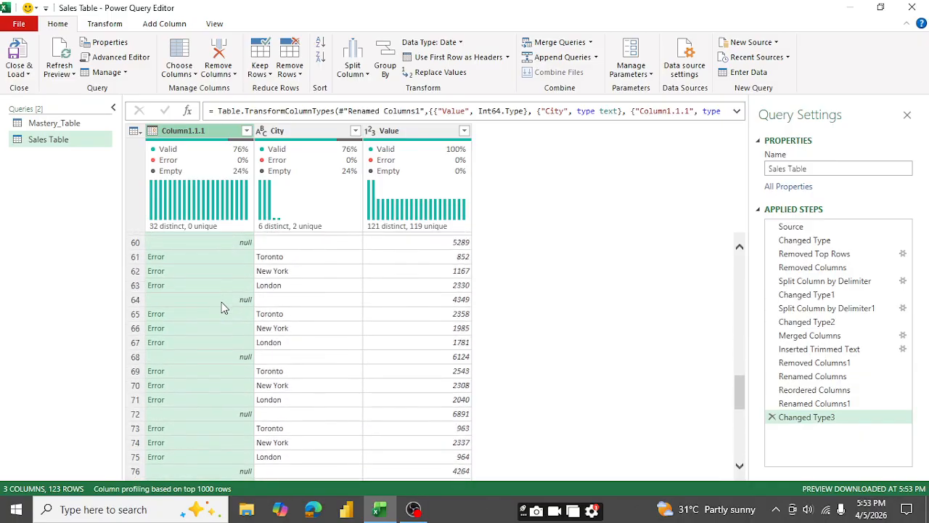
scroll(224, 308, up, 15)
scroll(225, 306, down, 8)
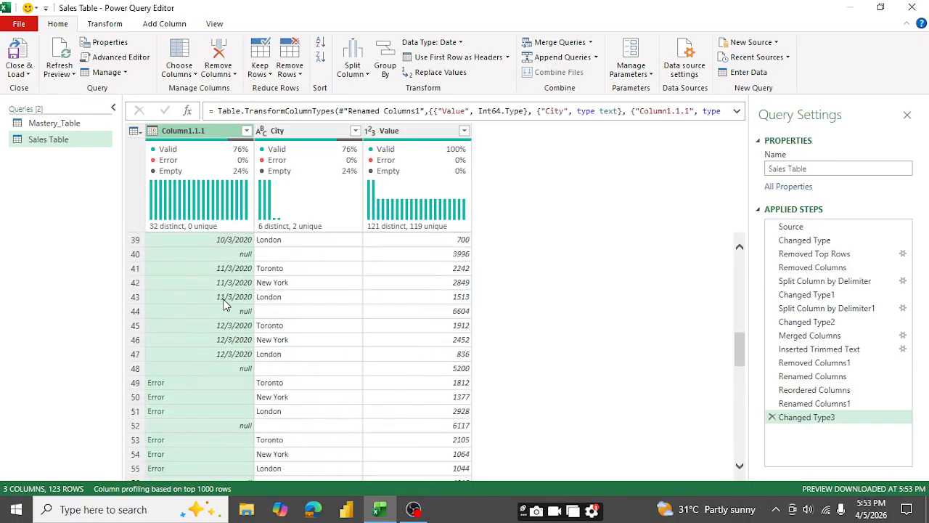
scroll(222, 304, down, 2)
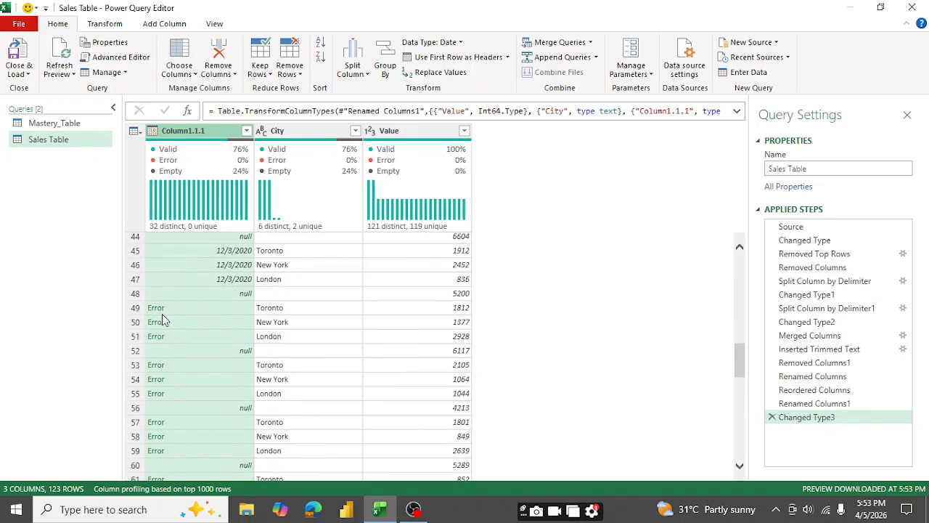
Change Column1.1.1 back to the Text type, replacing the current conversion, and check its date values through the last row.
click(154, 132)
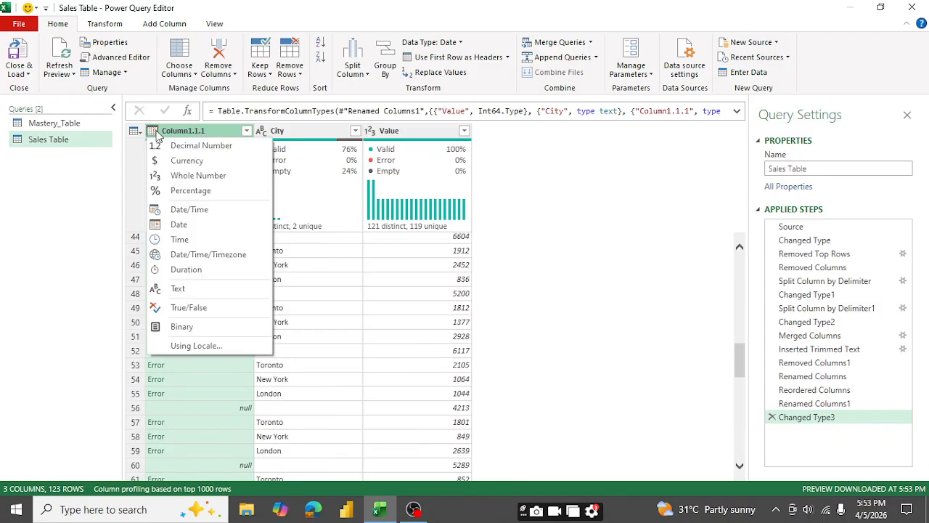
click(175, 289)
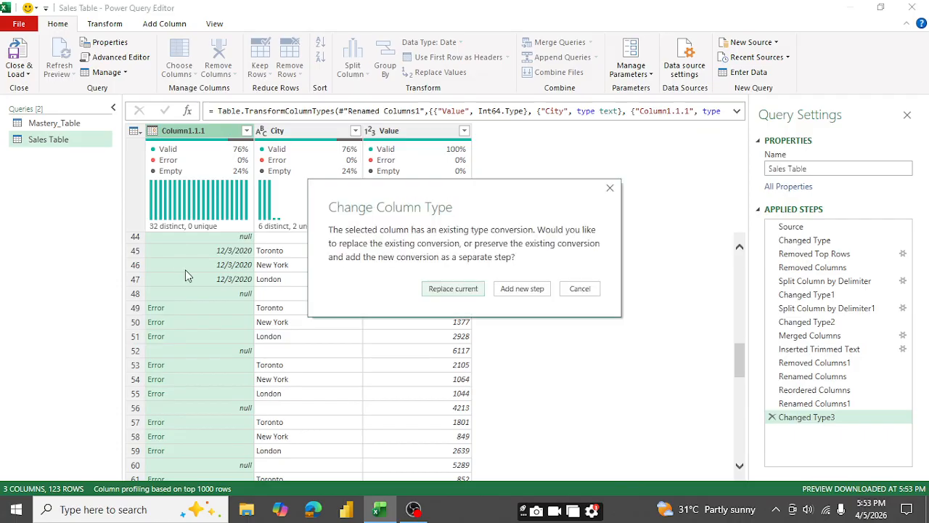
click(457, 292)
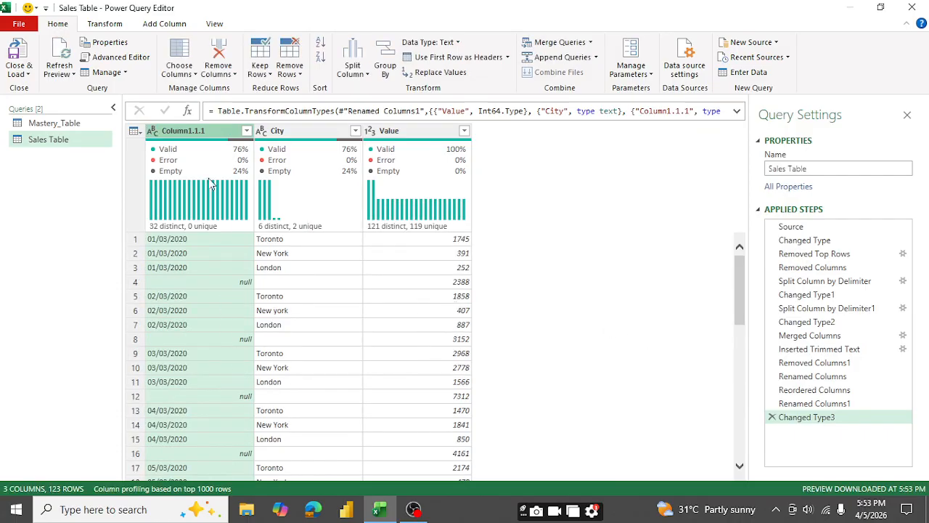
scroll(218, 305, down, 20)
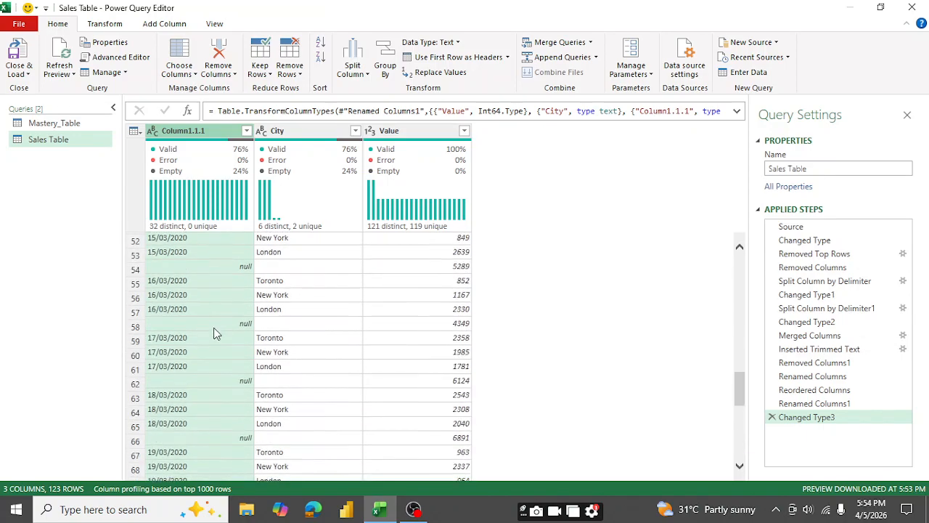
scroll(208, 332, down, 8)
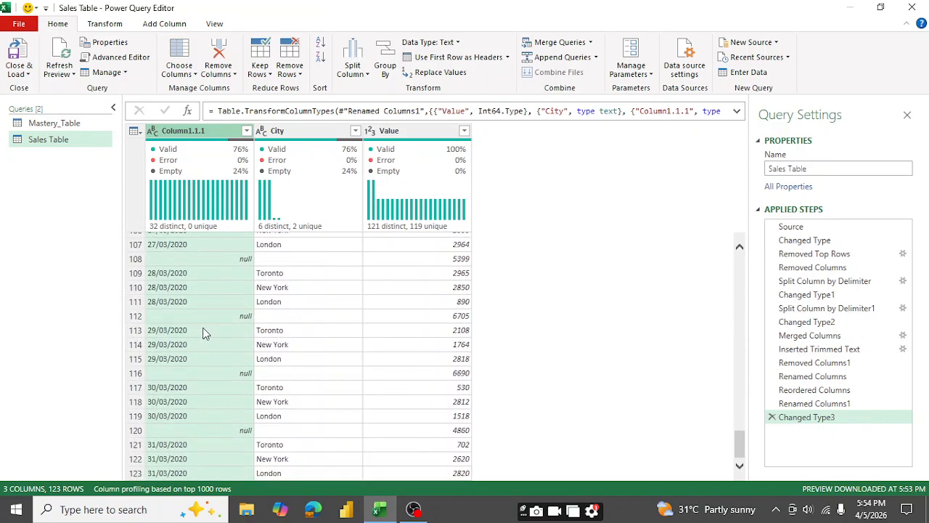
scroll(204, 329, up, 20)
scroll(200, 319, up, 14)
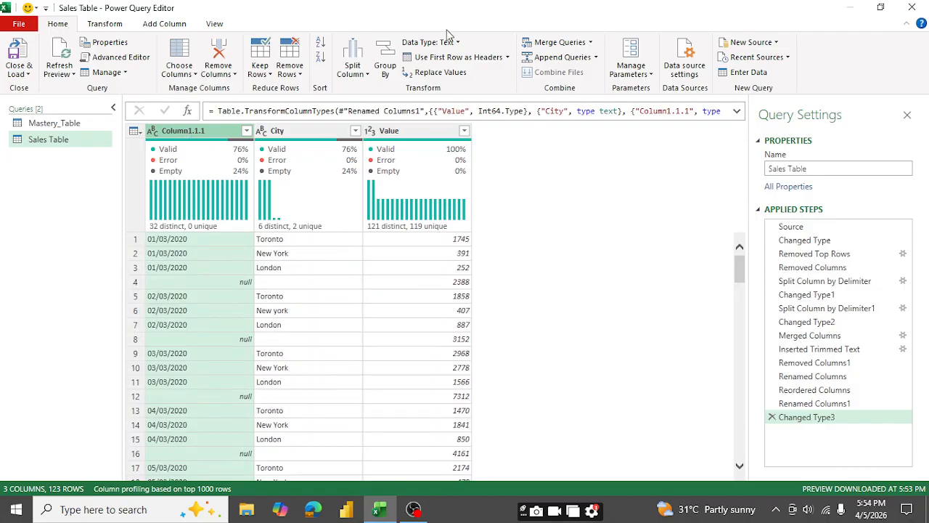
Split Column1.1.1 by the custom delimiter / at each occurrence of the delimiter.
click(353, 70)
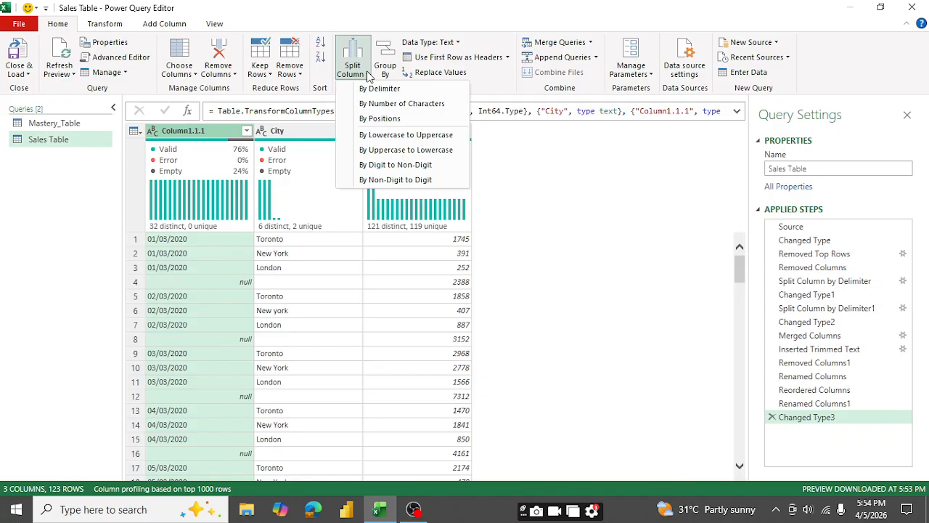
click(371, 89)
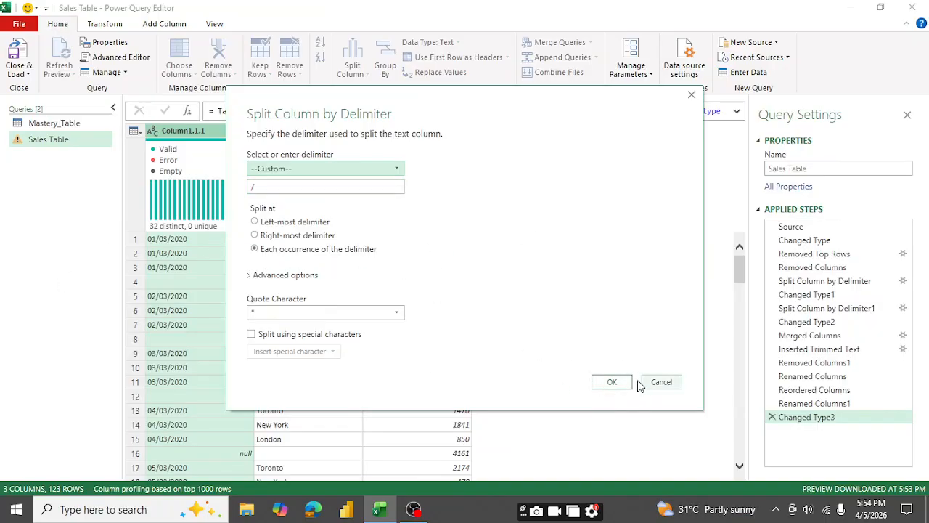
click(613, 381)
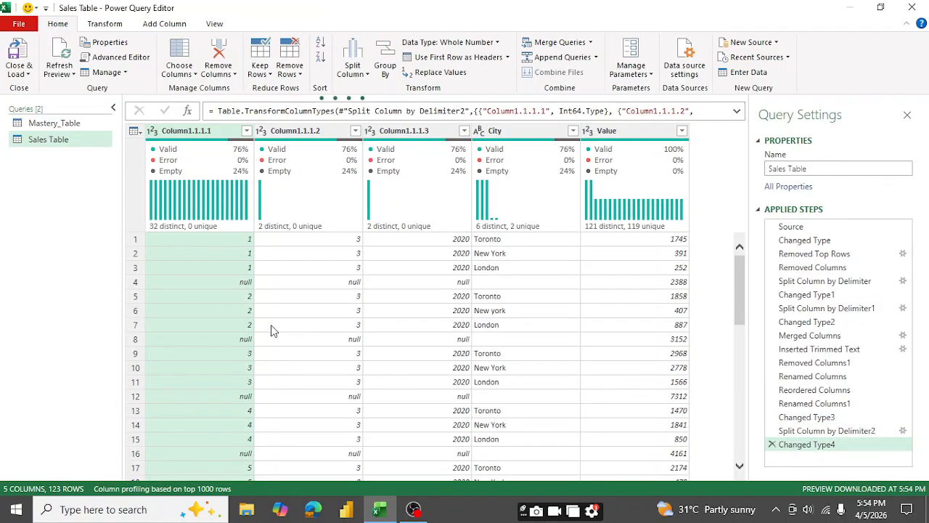
Rename Column1.1.1.1, which holds the day numbers, to Day.
double_click(212, 130)
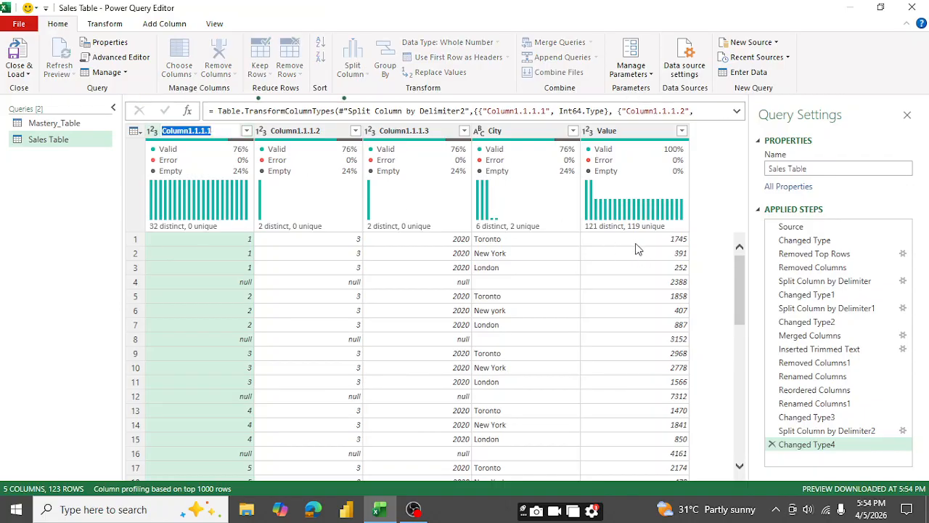
text(Day)
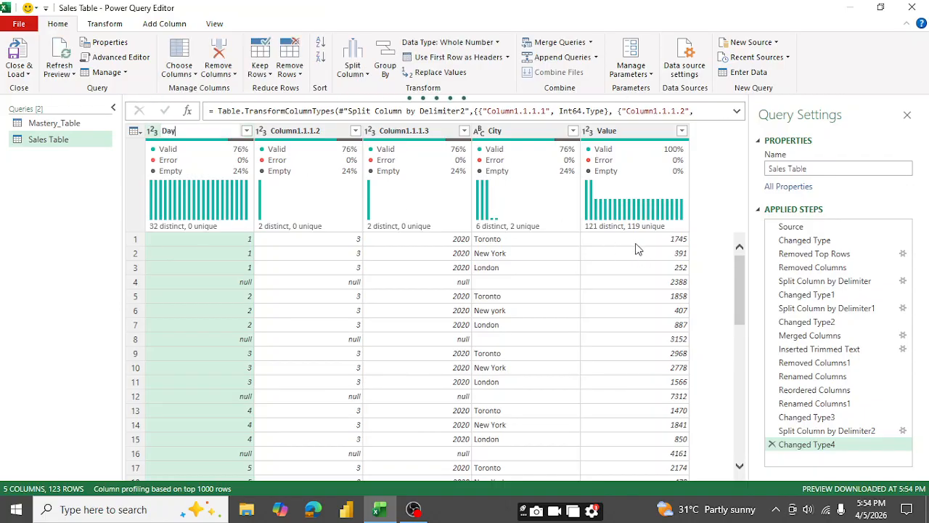
key(Return)
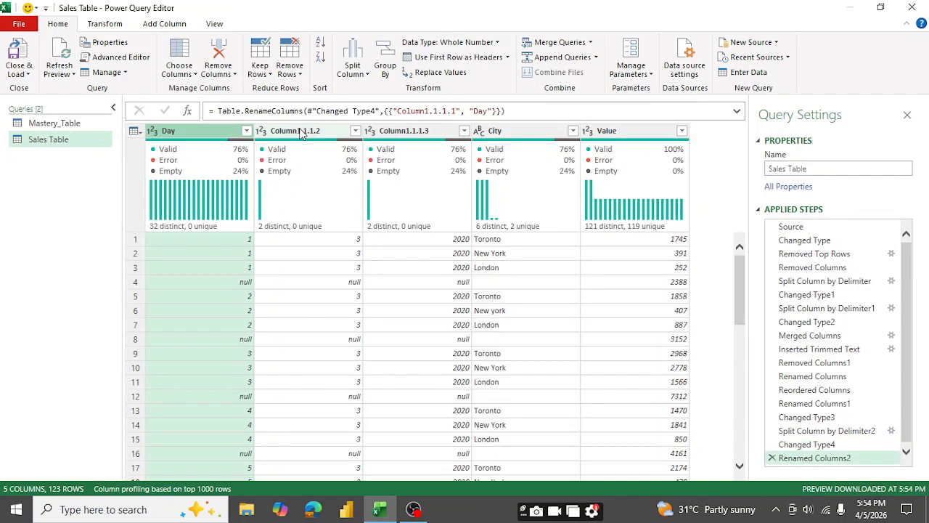
Rename Column1.1.1.2, which holds the month numbers, to Month and Column1.1.1.3, which holds the years, to Year.
double_click(302, 131)
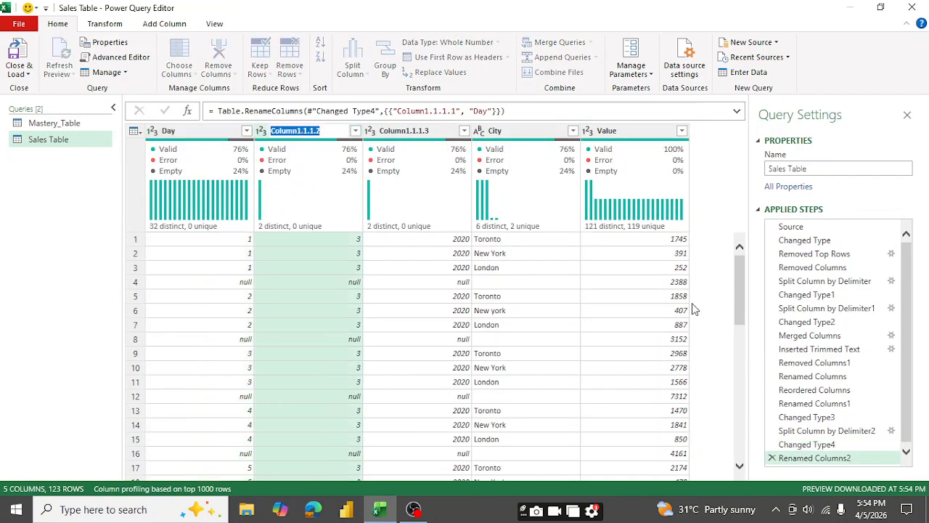
text(Month)
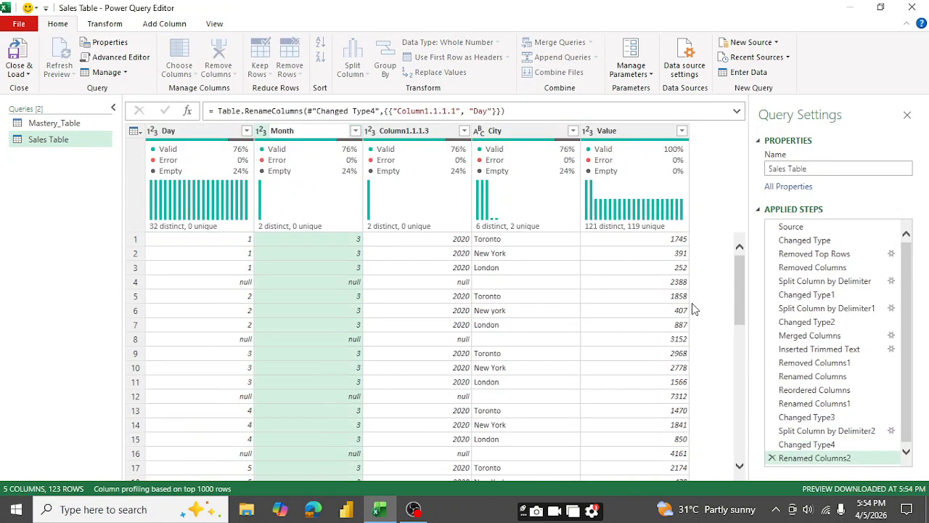
key(Return)
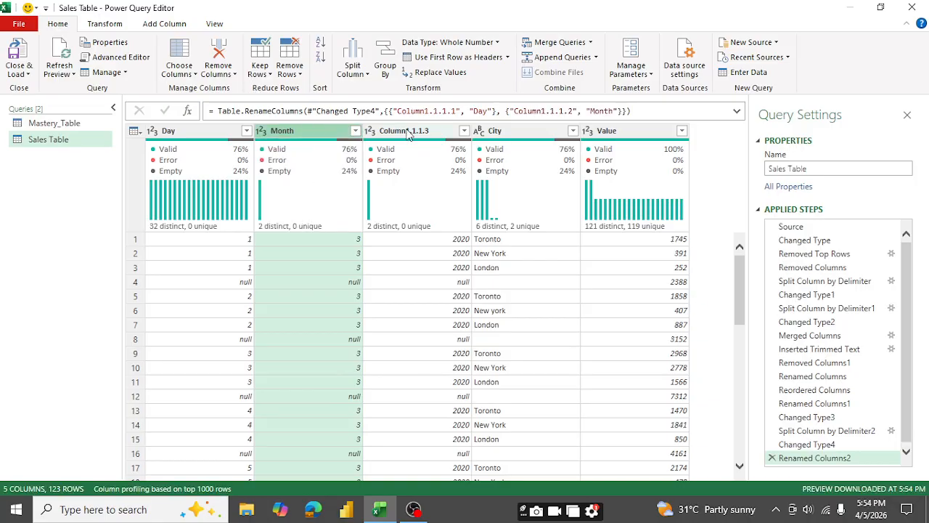
double_click(406, 131)
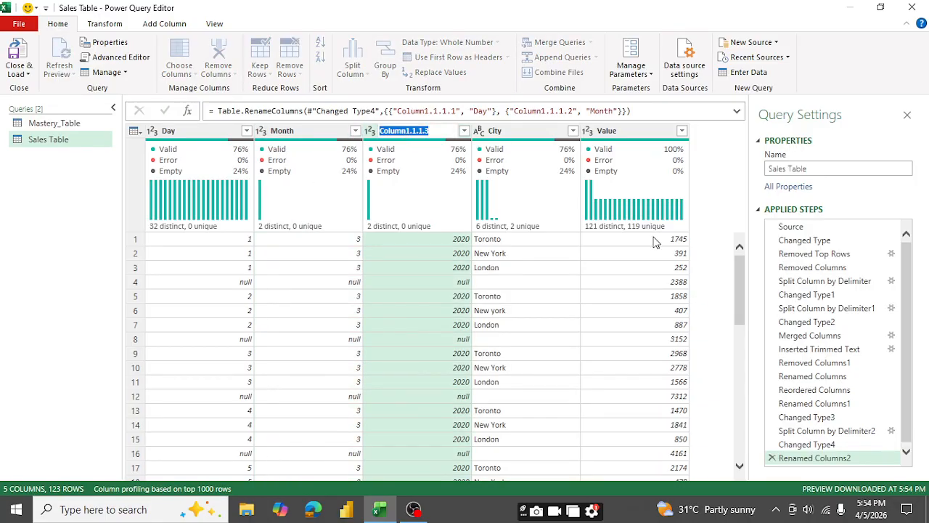
text(Year)
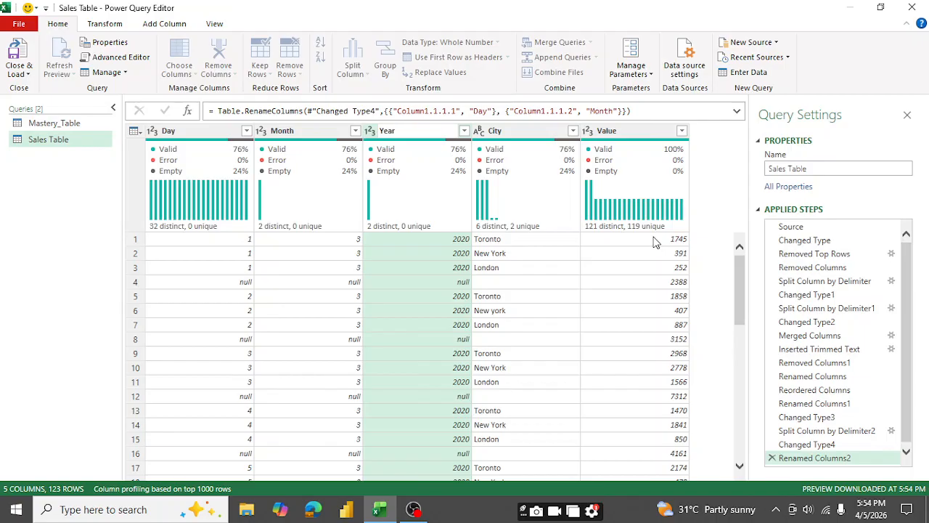
key(Return)
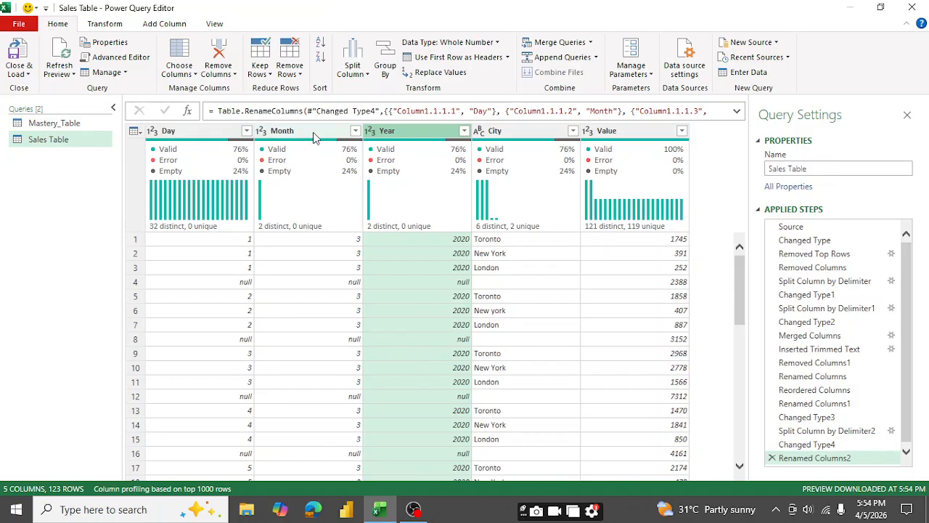
Move the Month column ahead of Day and merge Month, Day and Year with the custom separator / into a column named Date.
drag(312, 135, 170, 135)
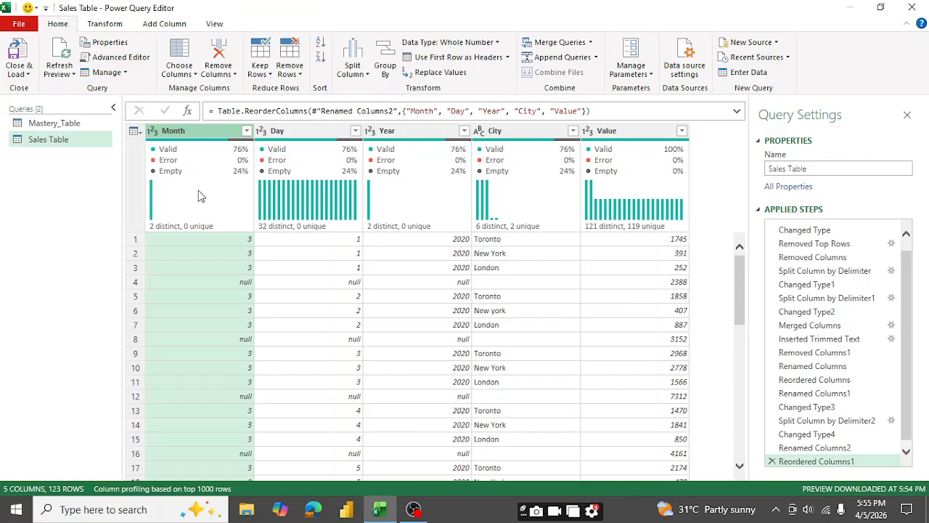
mouse_move(212, 145)
shift+click(299, 135)
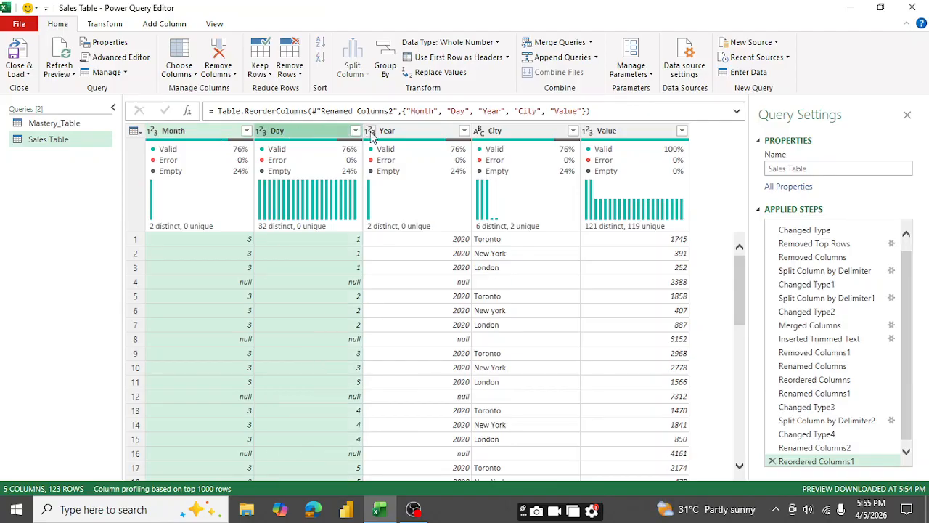
shift+click(393, 135)
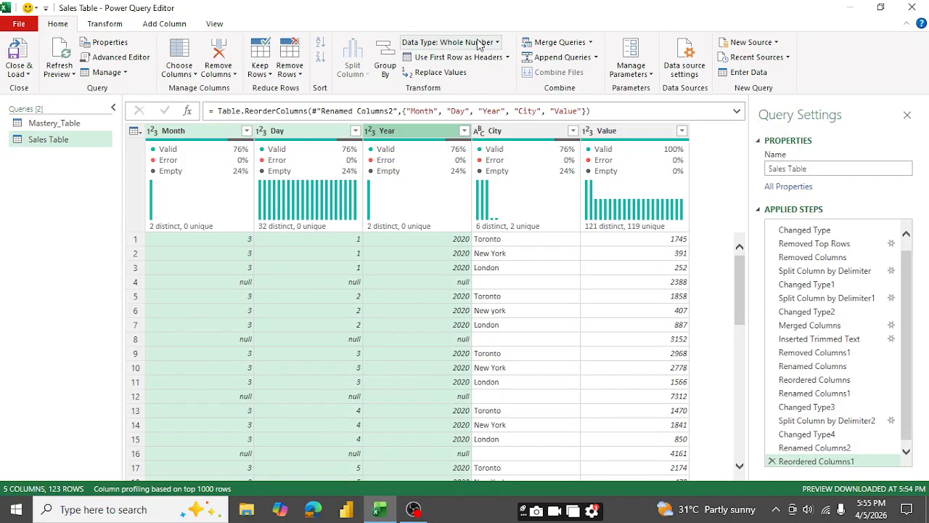
click(107, 27)
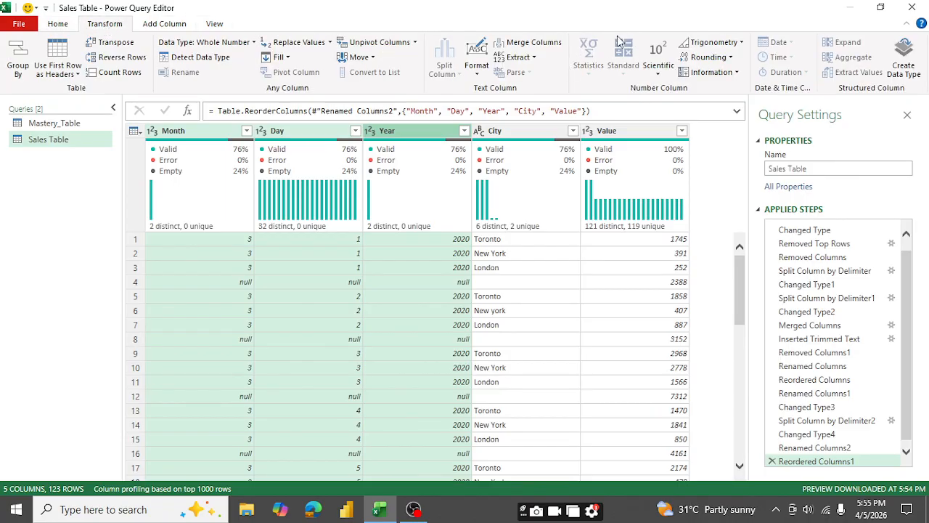
click(526, 43)
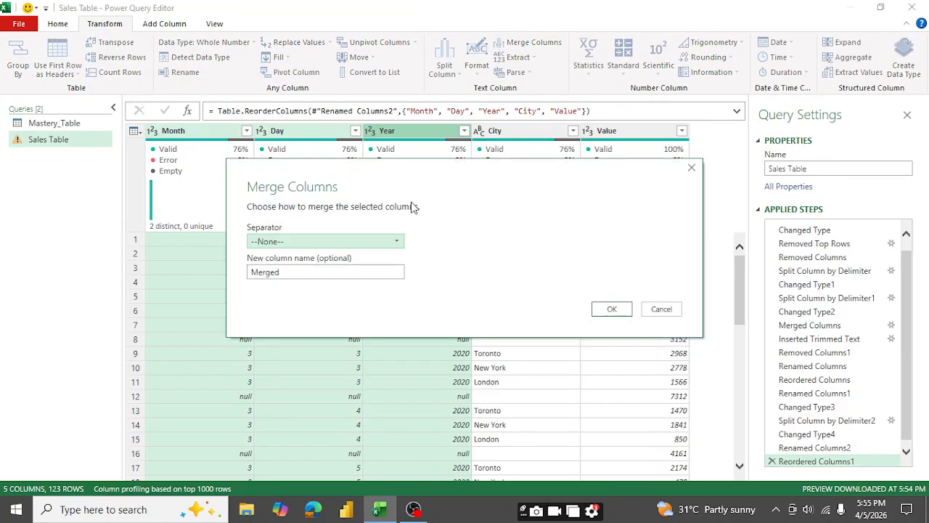
click(392, 241)
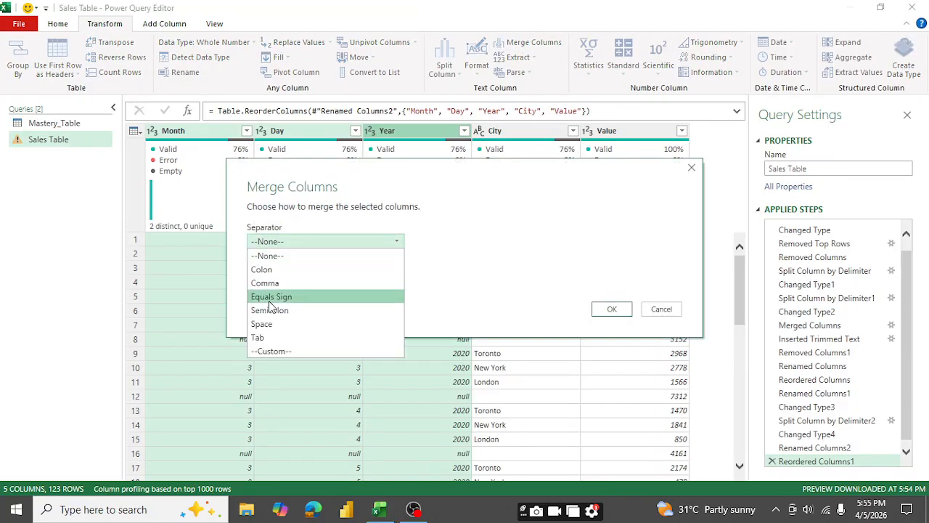
click(280, 352)
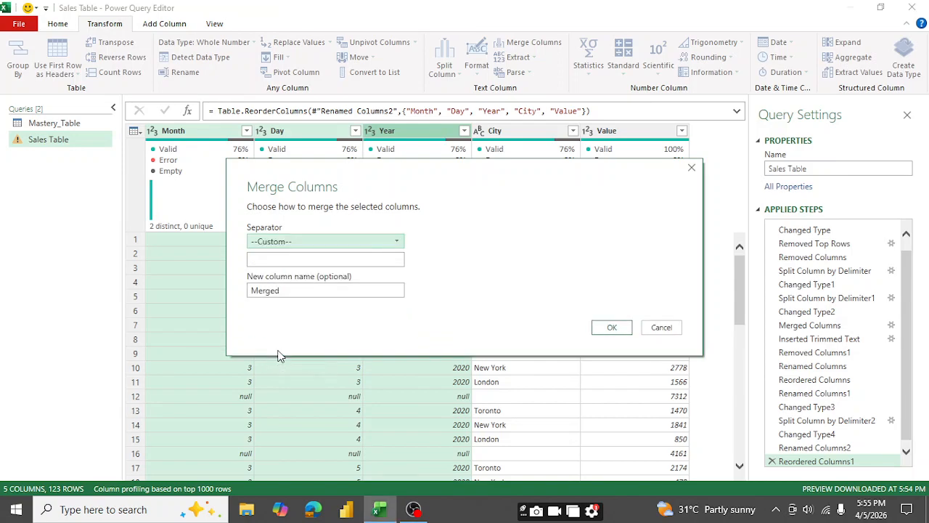
click(296, 260)
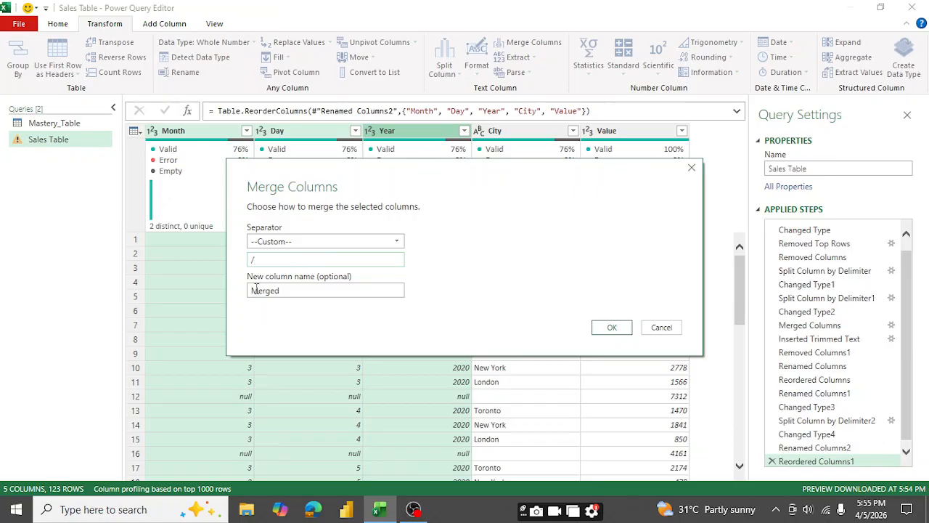
click(288, 289)
double_click(283, 290)
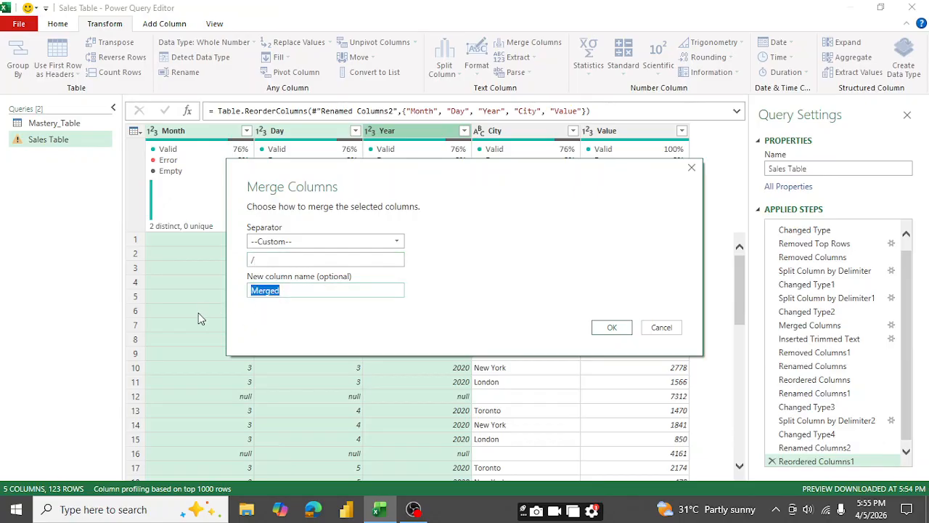
text(Date)
click(613, 327)
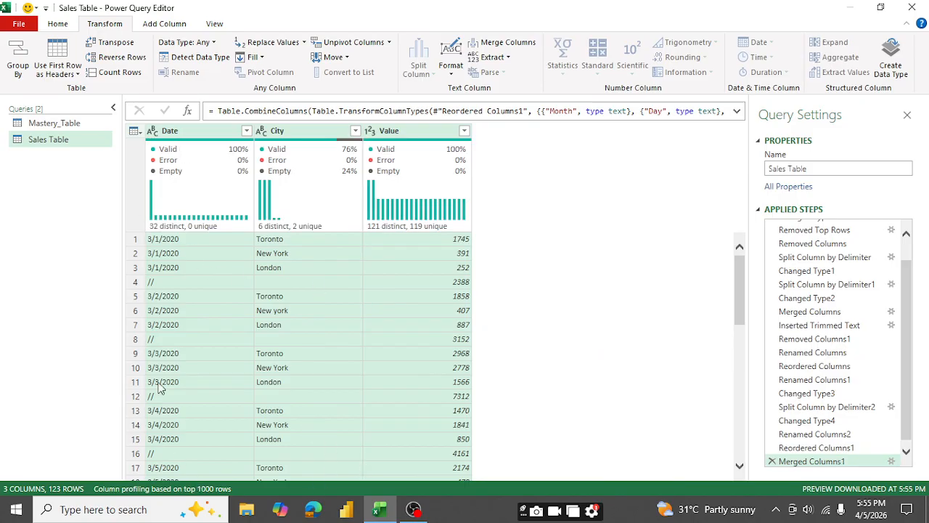
Base column profiling on the entire data set and change the merged Date column to the Date type.
click(204, 489)
click(200, 487)
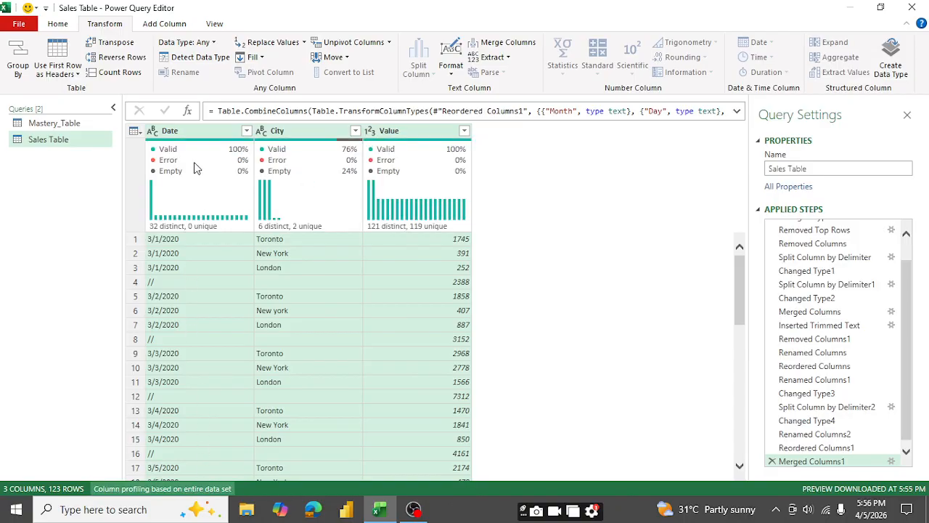
click(152, 132)
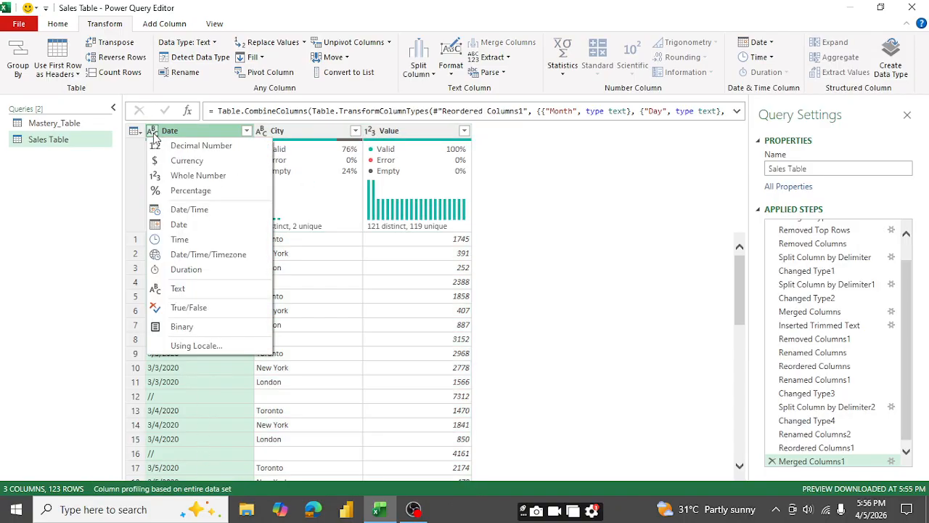
click(178, 224)
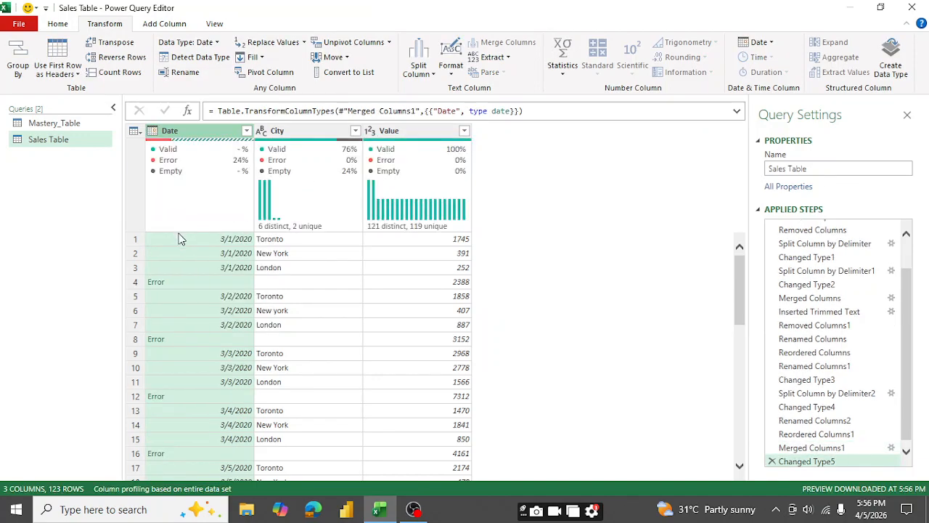
Remove the rows with errors in the Date column and check the remaining rows through the end of the table.
mouse_move(195, 165)
scroll(183, 418, down, 6)
scroll(185, 418, down, 20)
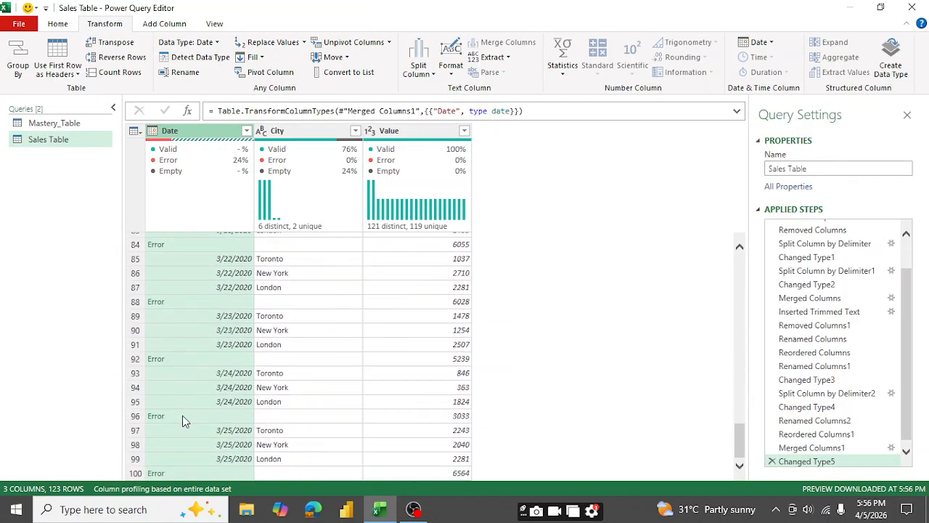
scroll(183, 416, down, 1)
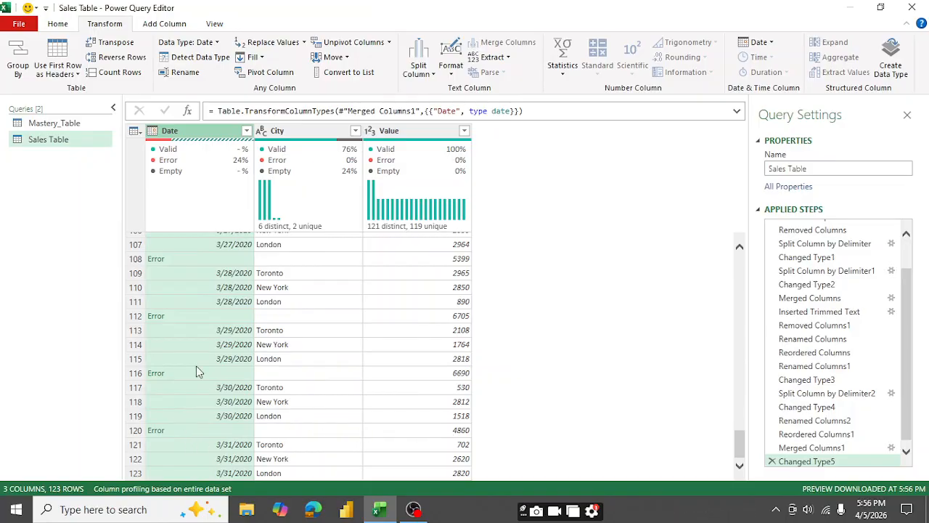
scroll(203, 392, up, 20)
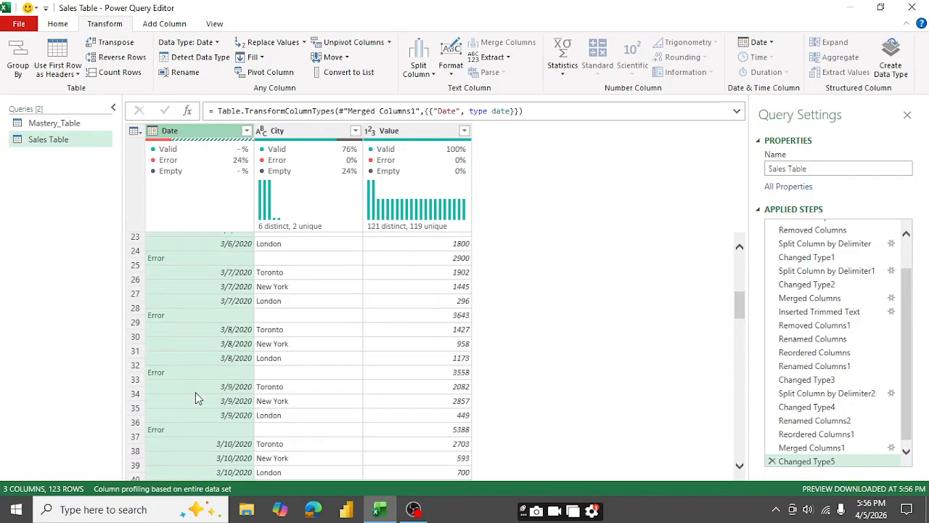
scroll(195, 392, up, 7)
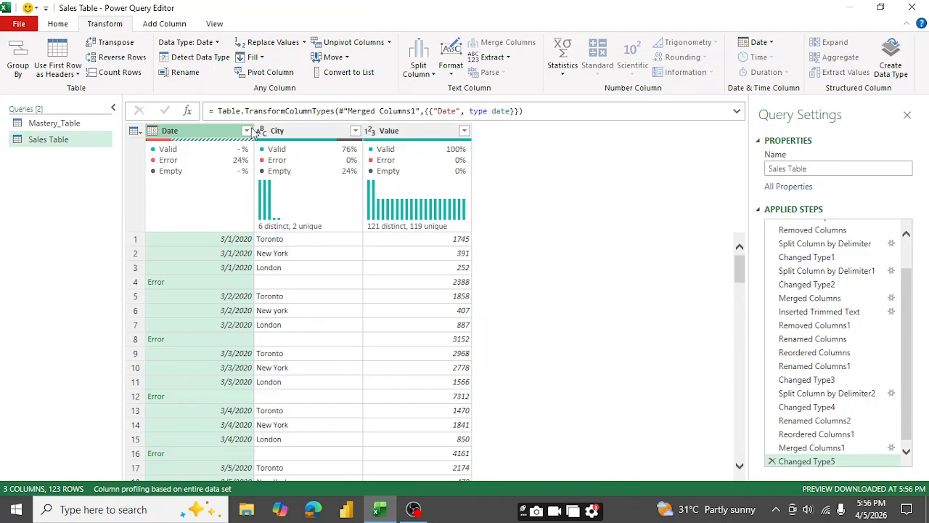
right_click(184, 160)
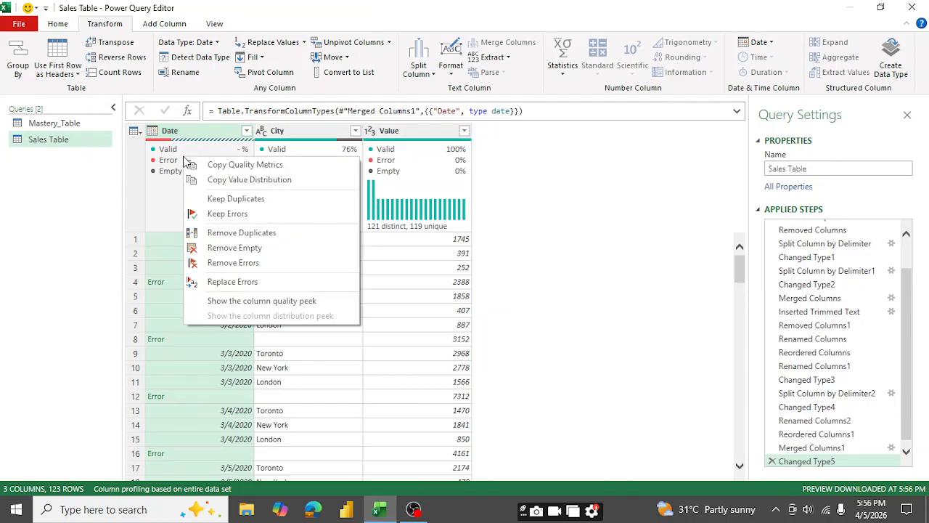
click(233, 263)
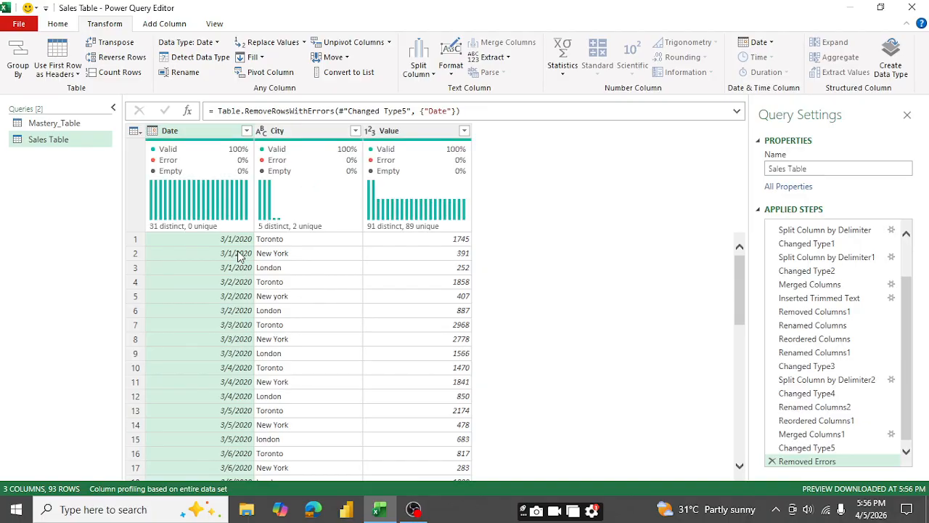
scroll(370, 270, down, 8)
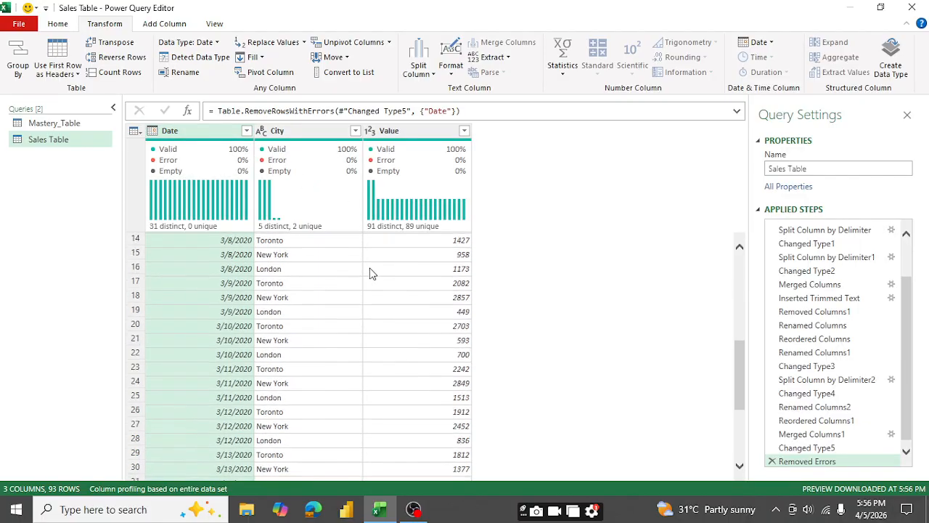
scroll(363, 273, down, 17)
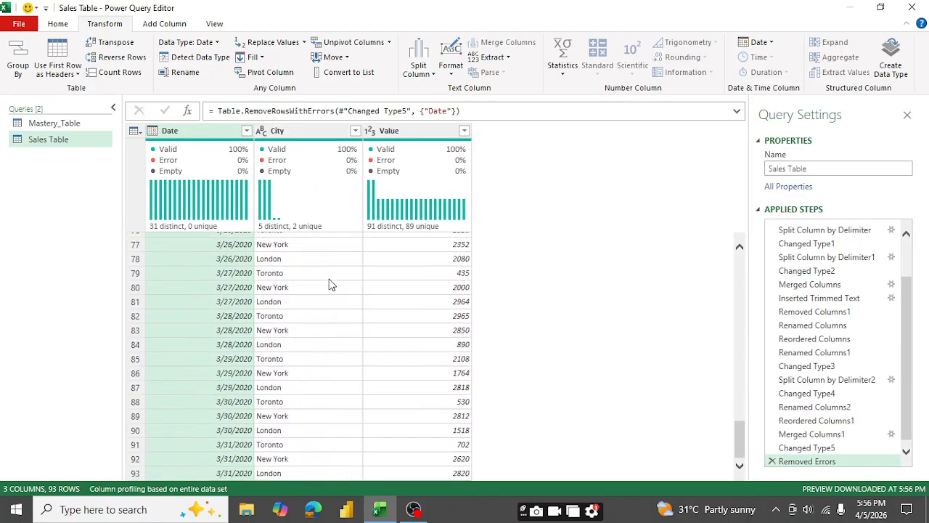
scroll(330, 297, up, 20)
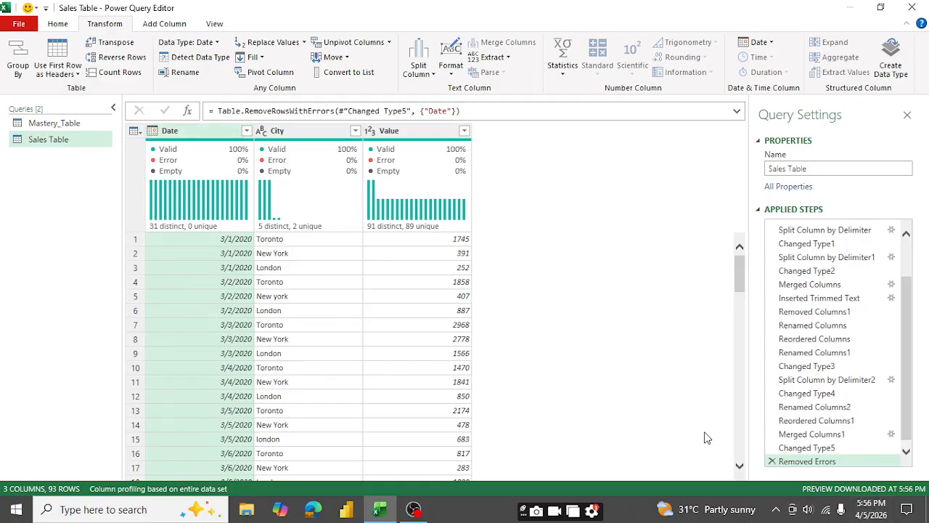
scroll(825, 392, down, 1)
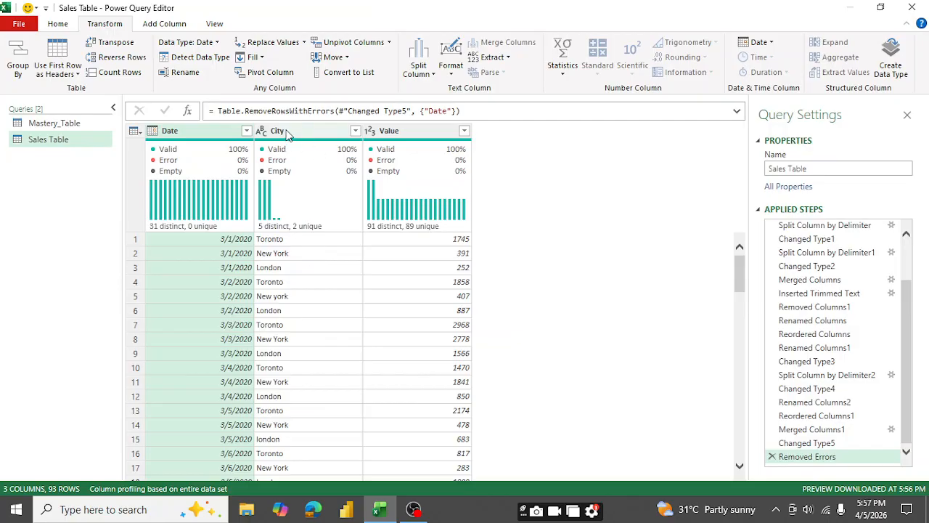
Review the City column's filter values, keeping all of them selected, and convert the city names to uppercase.
click(354, 136)
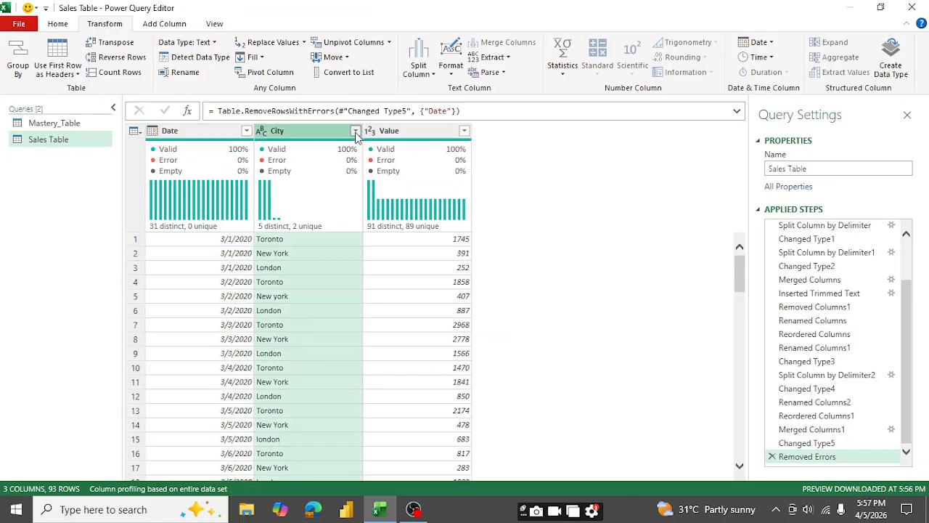
click(355, 131)
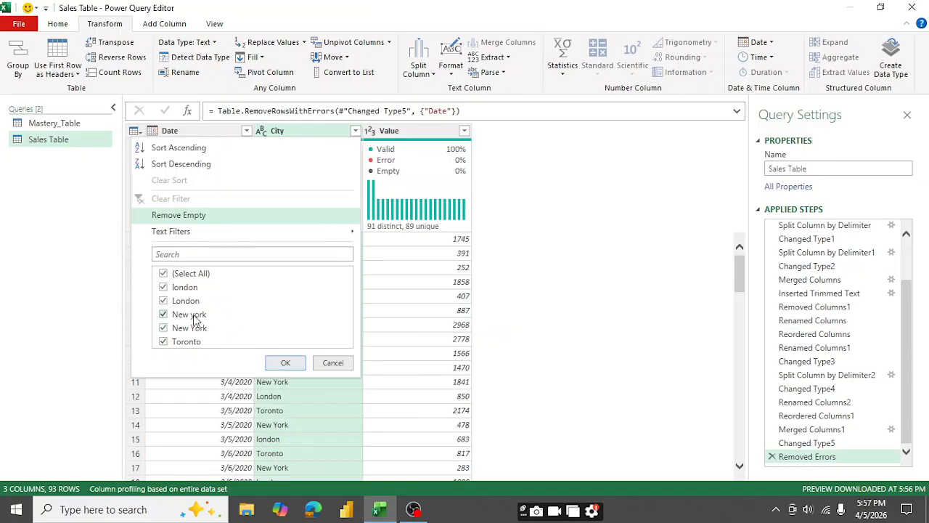
click(287, 363)
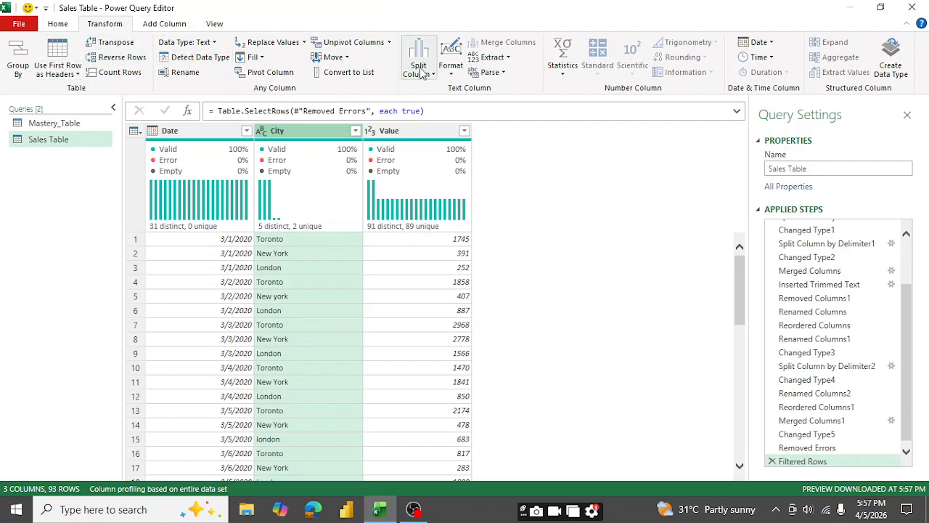
click(453, 77)
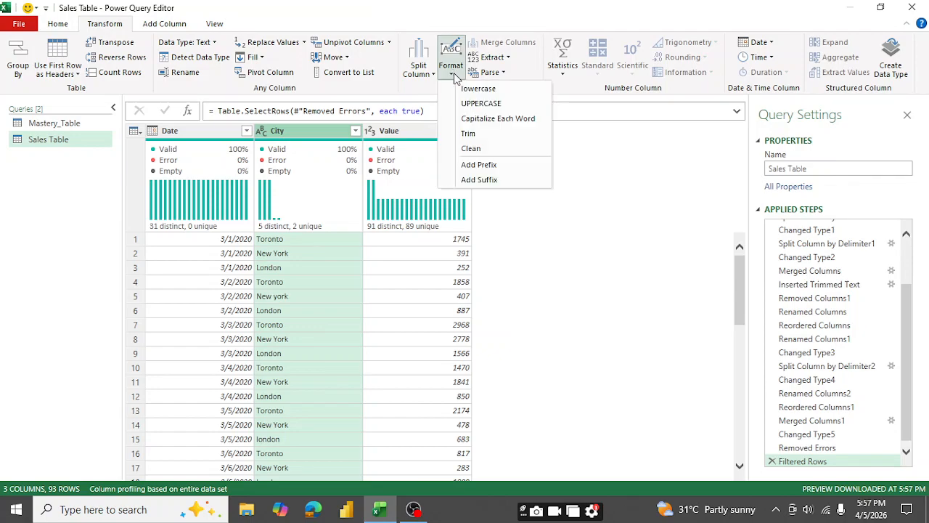
click(482, 105)
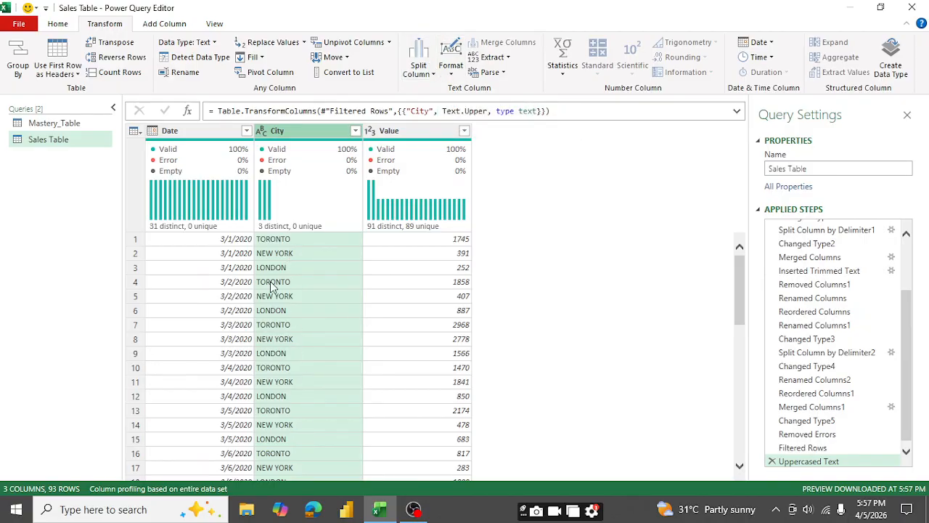
Capitalize each word in the City column and apply its filter with London, New York and Toronto all selected.
click(457, 77)
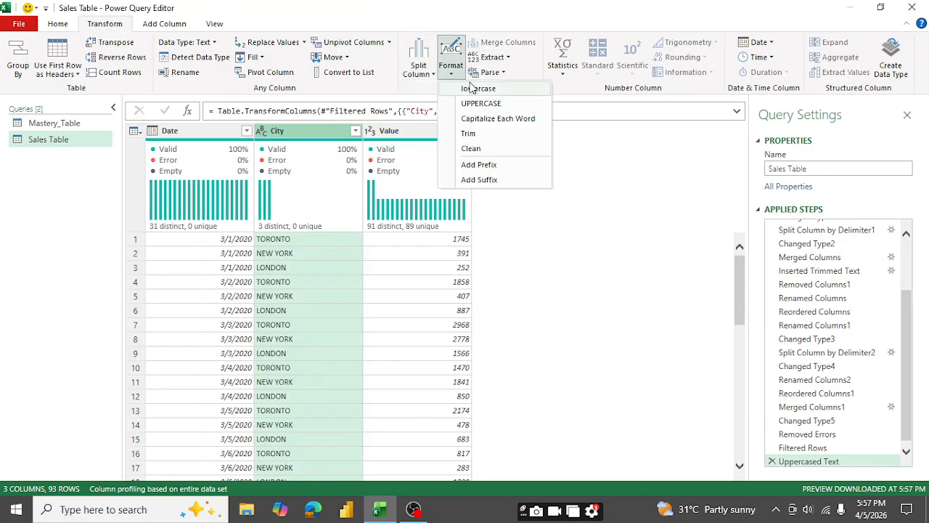
click(486, 122)
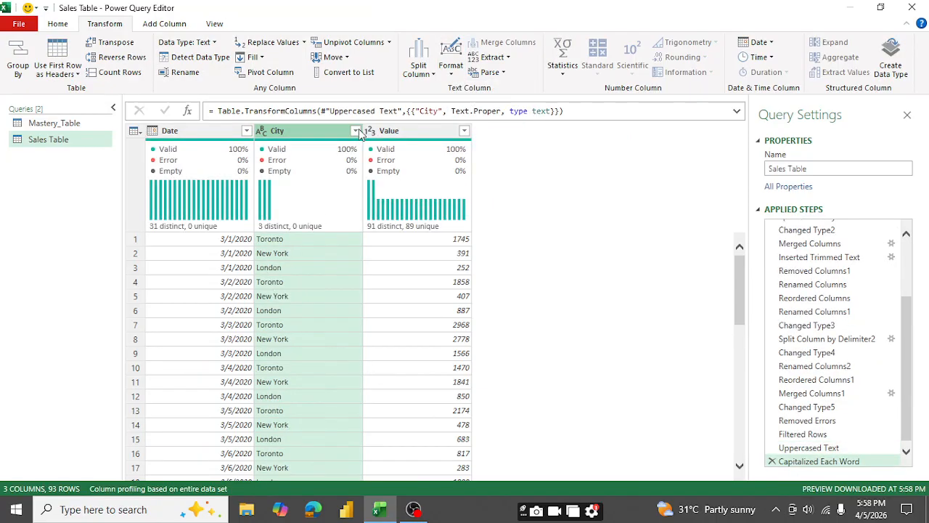
click(355, 132)
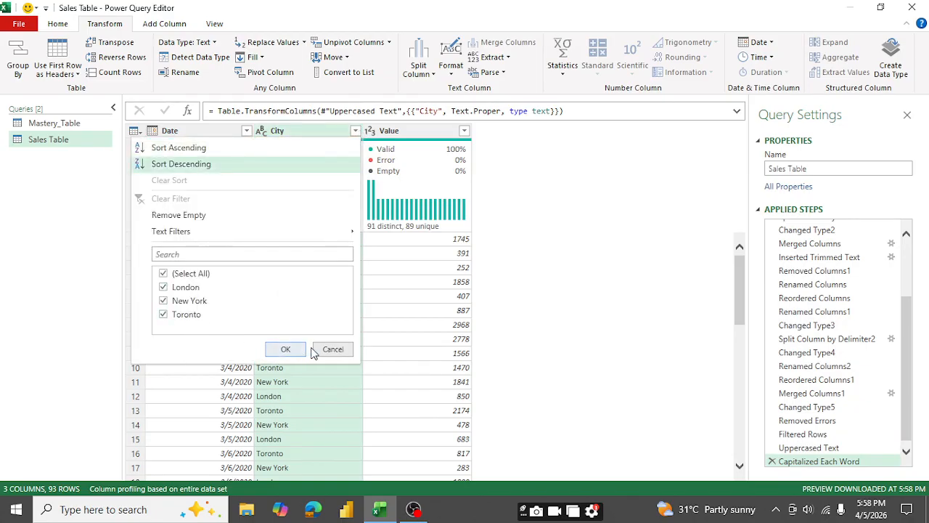
click(286, 350)
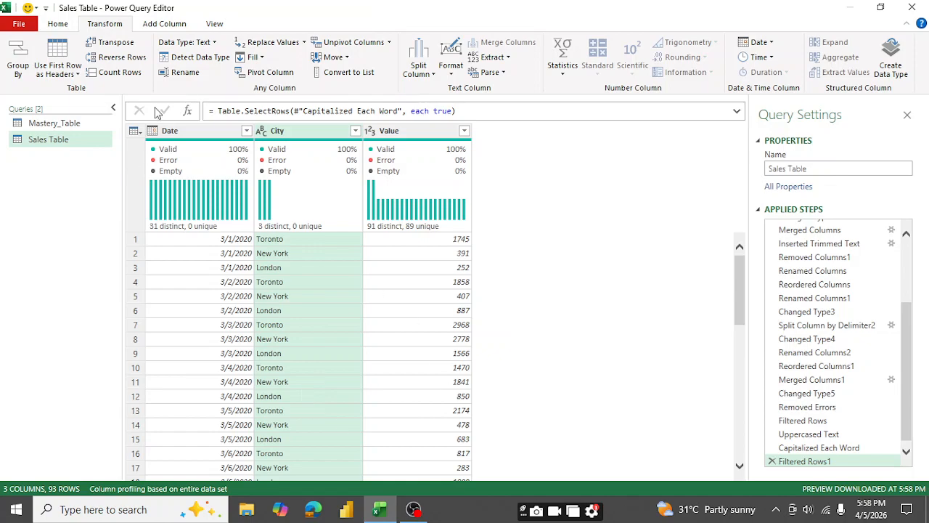
Review the Value column's filter values and leave the filter without applying it.
click(464, 131)
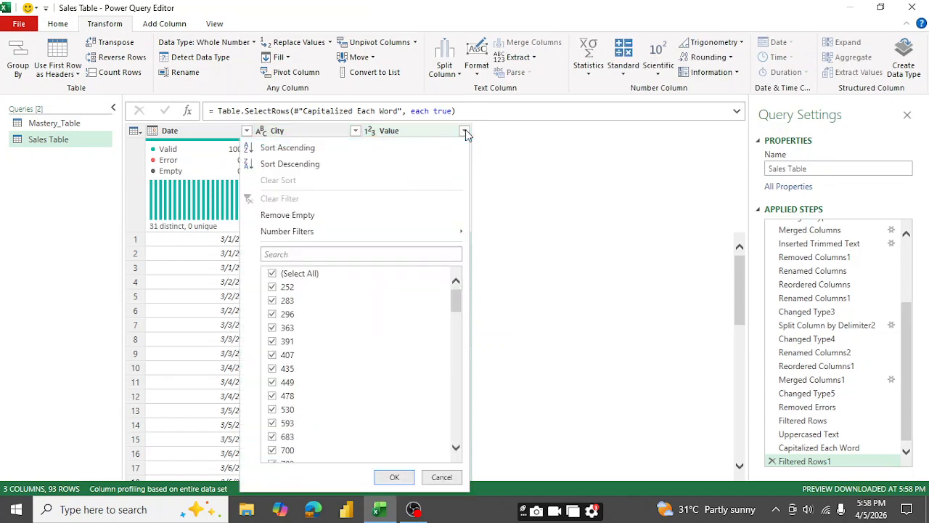
scroll(344, 401, down, 20)
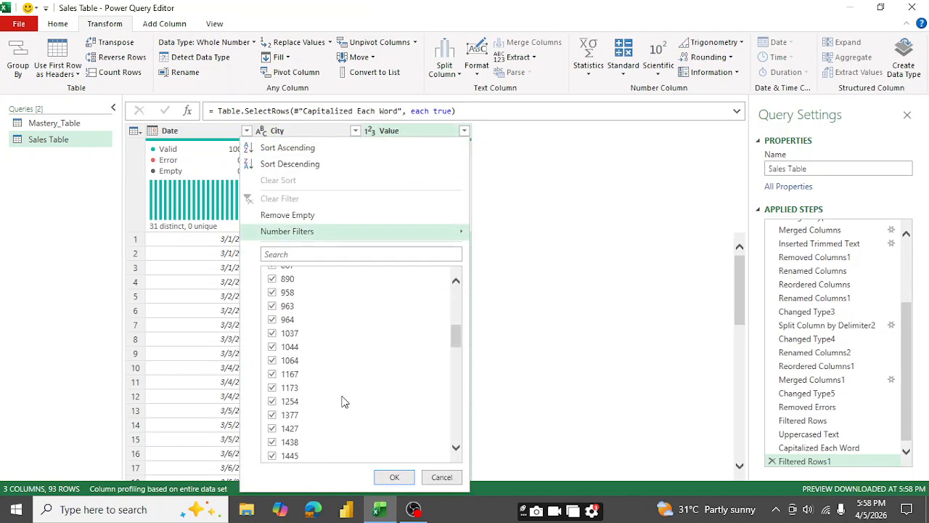
scroll(345, 407, up, 20)
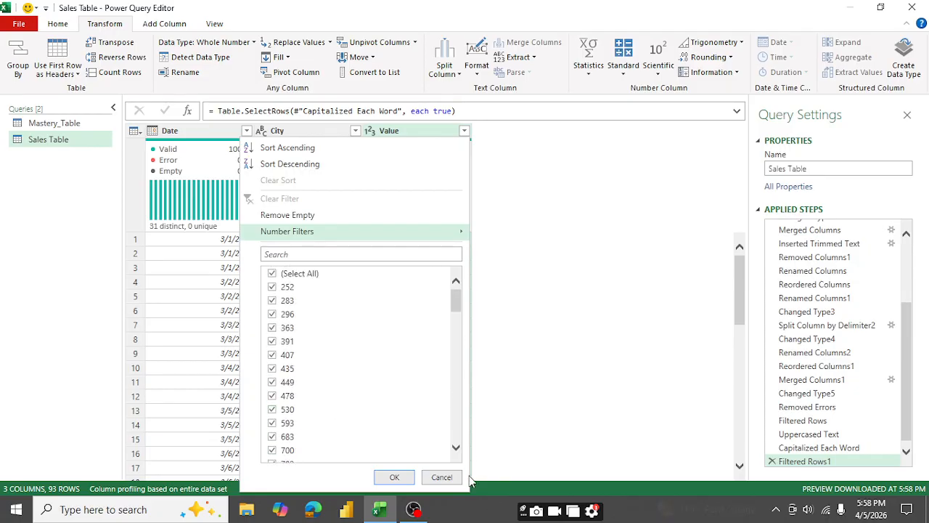
click(441, 477)
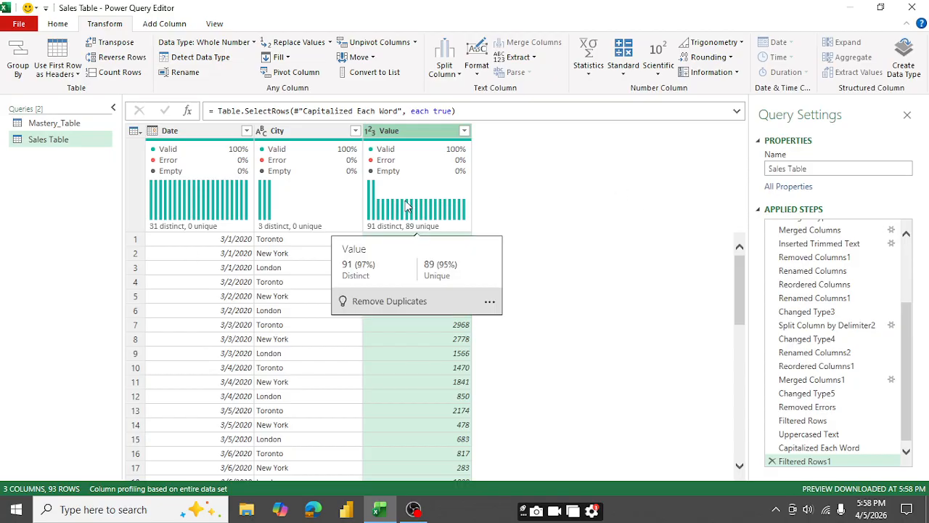
Close the query editor and load the cleaned query as a table into the existing Sales worksheet at cell F1.
click(58, 24)
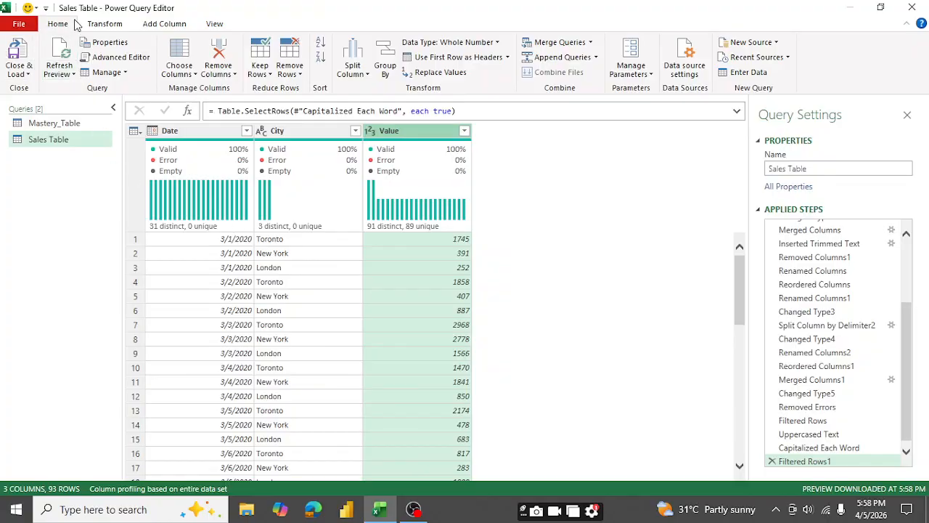
click(28, 73)
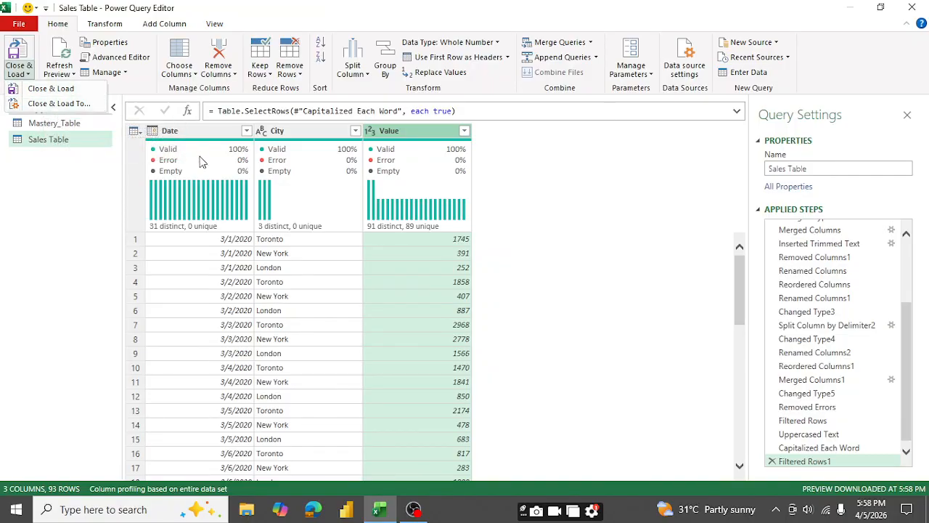
click(58, 106)
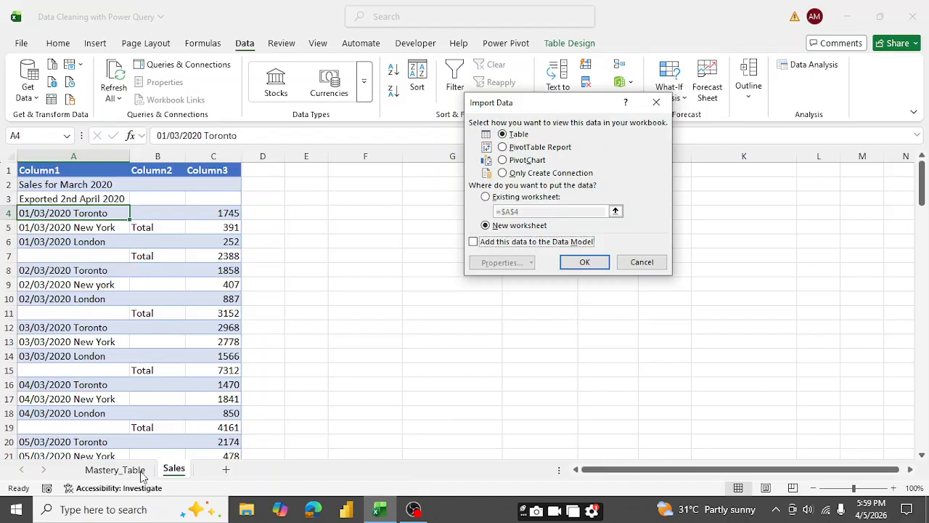
click(486, 197)
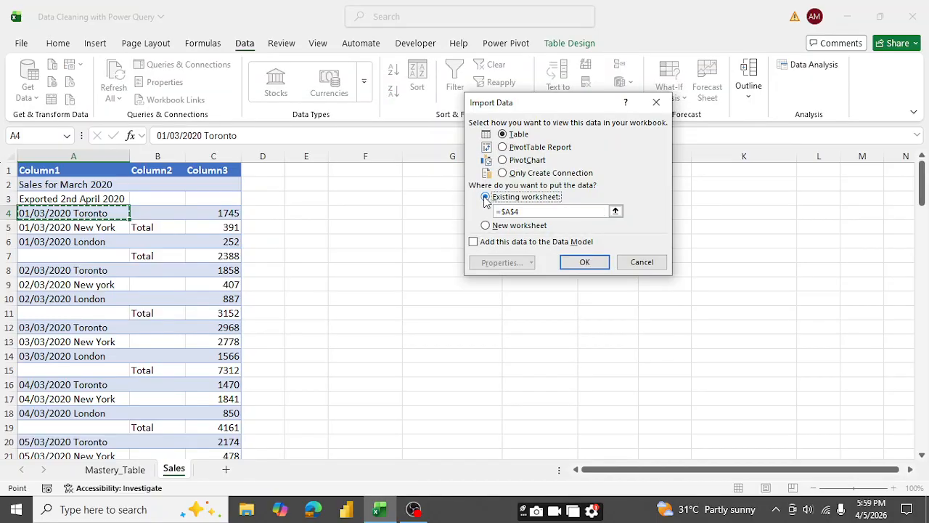
click(377, 170)
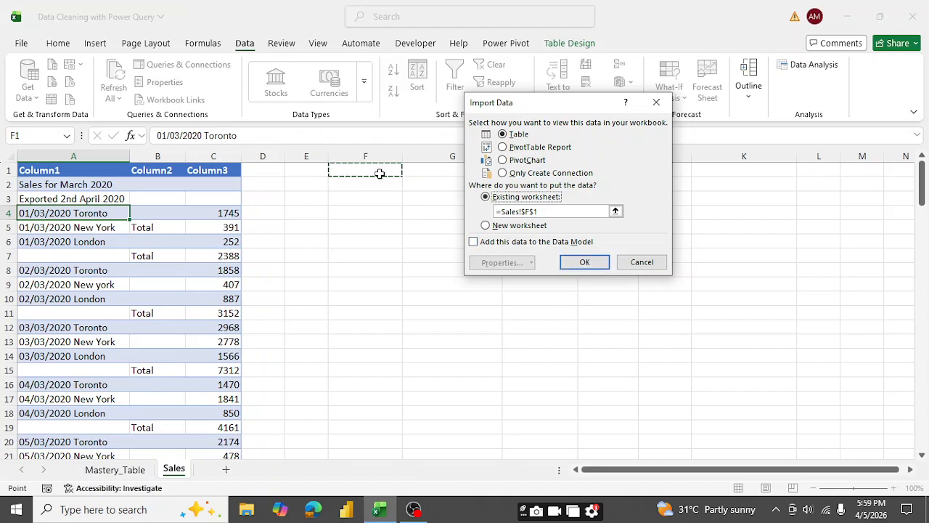
click(587, 263)
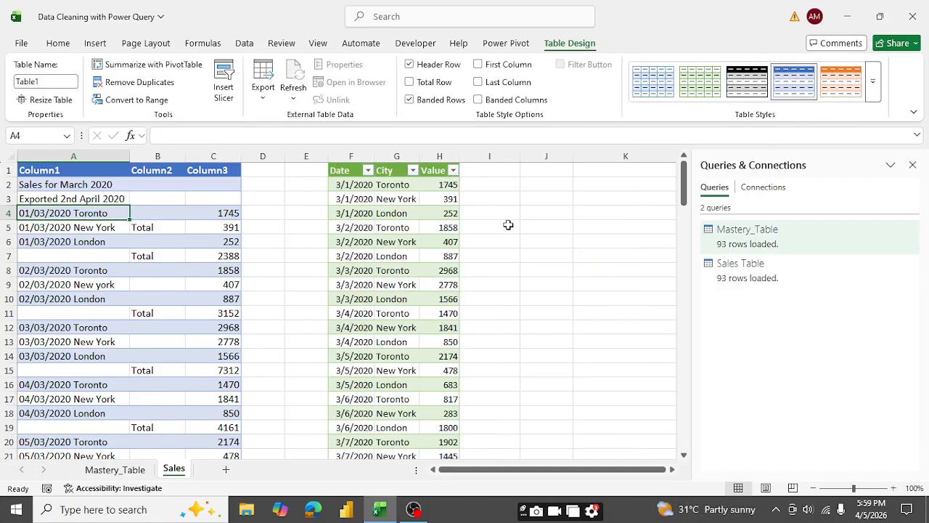
Select the loaded Sales Table query output and widen its Value, City and Date columns.
click(747, 276)
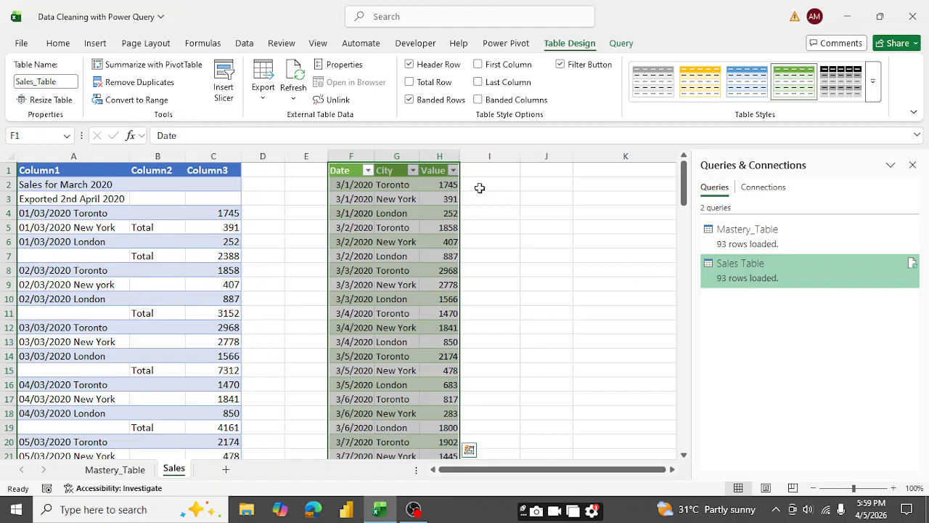
drag(460, 157, 511, 156)
drag(418, 157, 473, 157)
drag(374, 156, 415, 169)
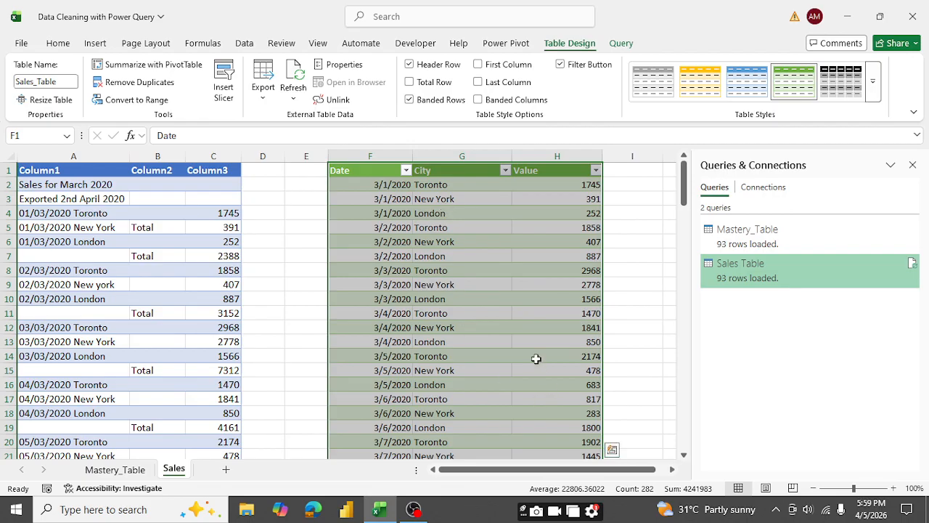
Restyle the loaded sales table with the orange banded style from the second row of the Medium table styles.
click(350, 287)
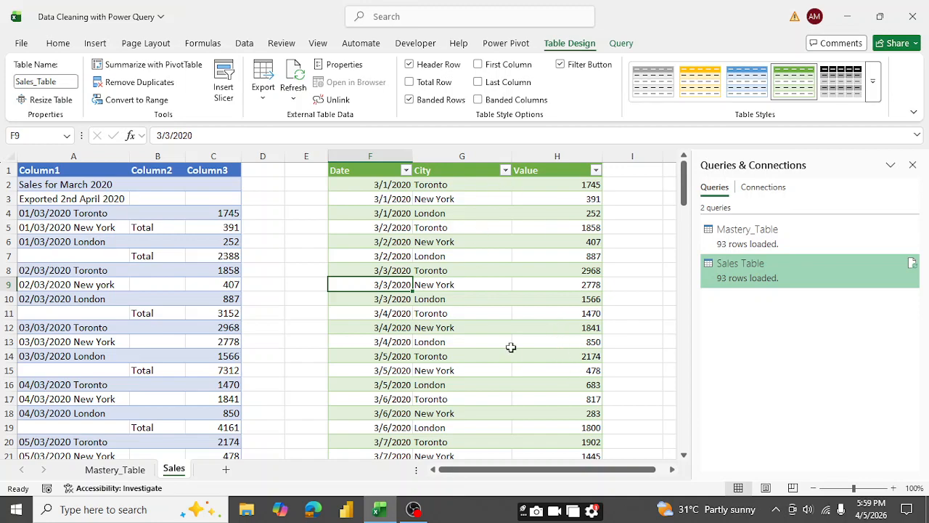
click(796, 86)
click(711, 88)
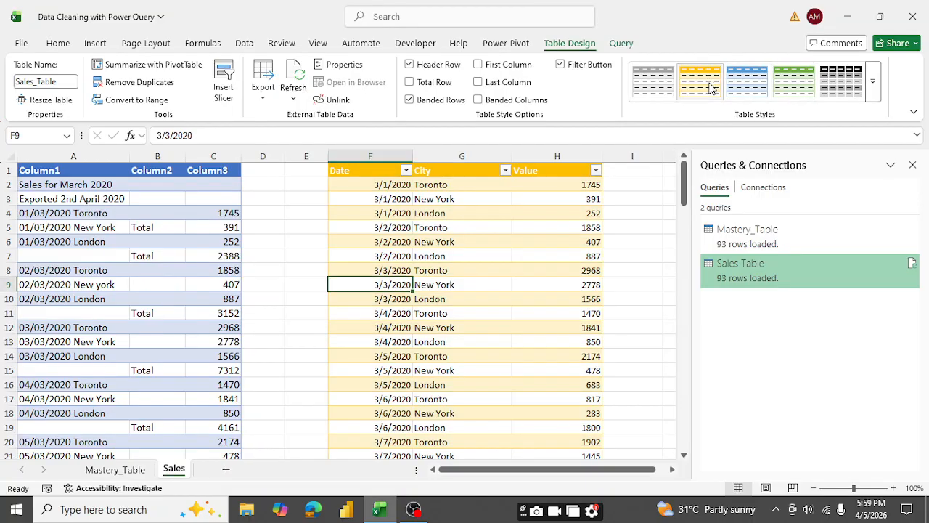
click(875, 87)
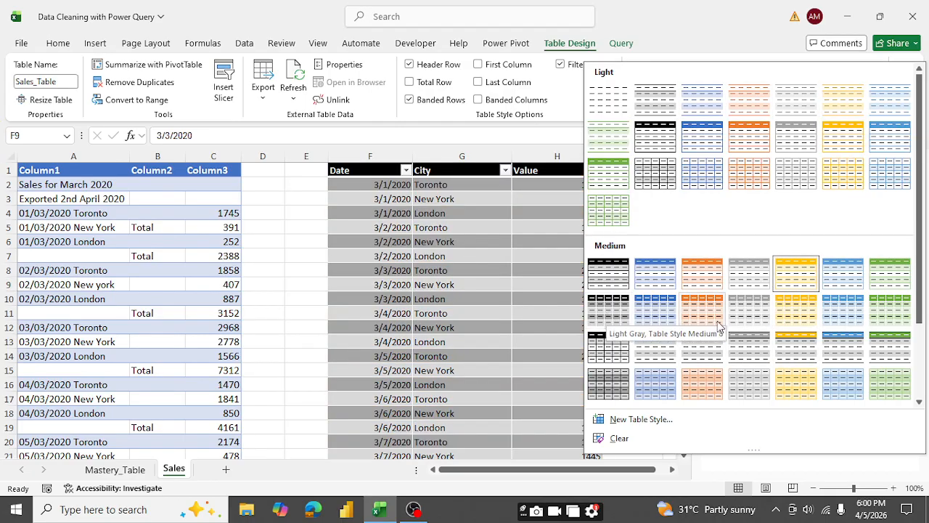
click(702, 315)
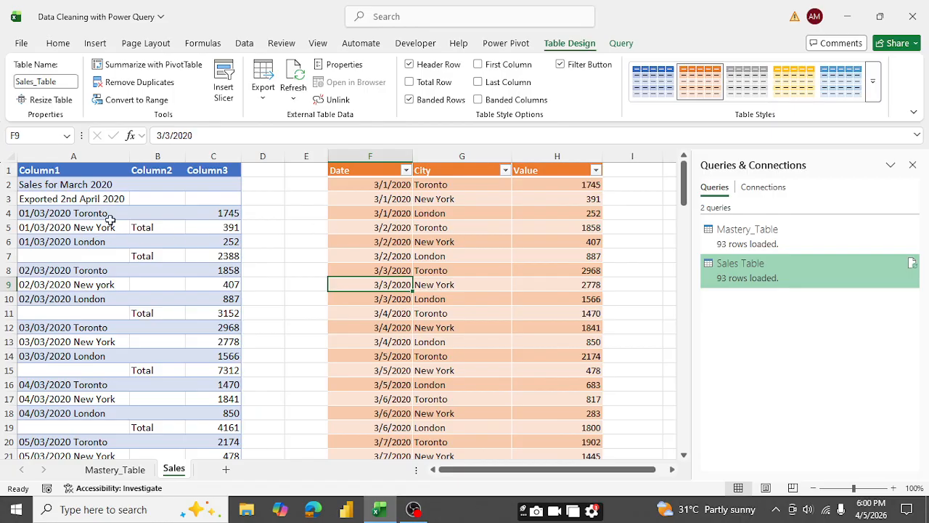
Compare the original messy data with the cleaned table down to the last rows of both, then return to the start.
scroll(236, 285, down, 1)
scroll(237, 285, down, 5)
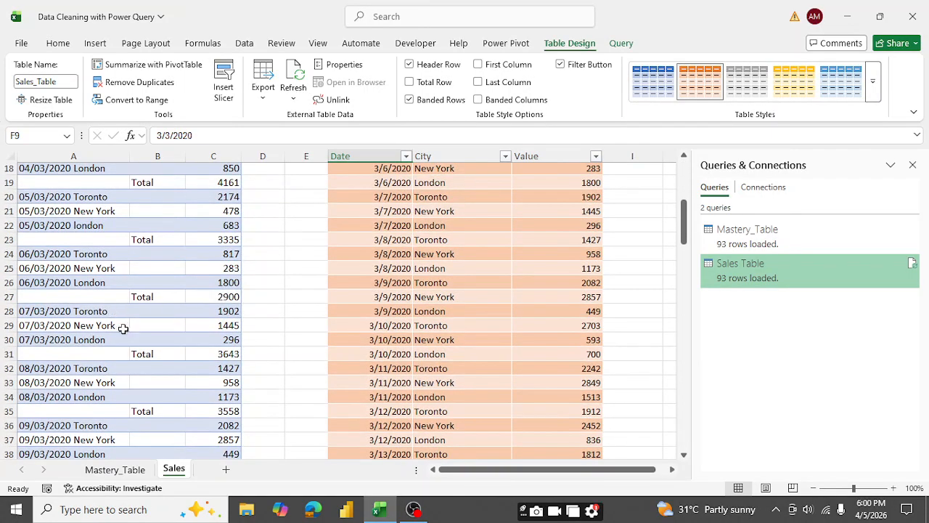
scroll(269, 369, down, 9)
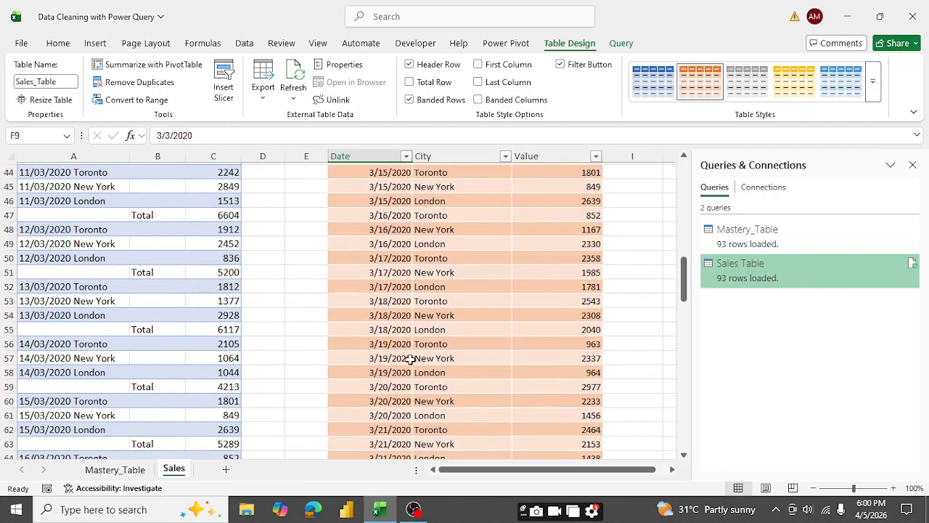
scroll(411, 360, down, 13)
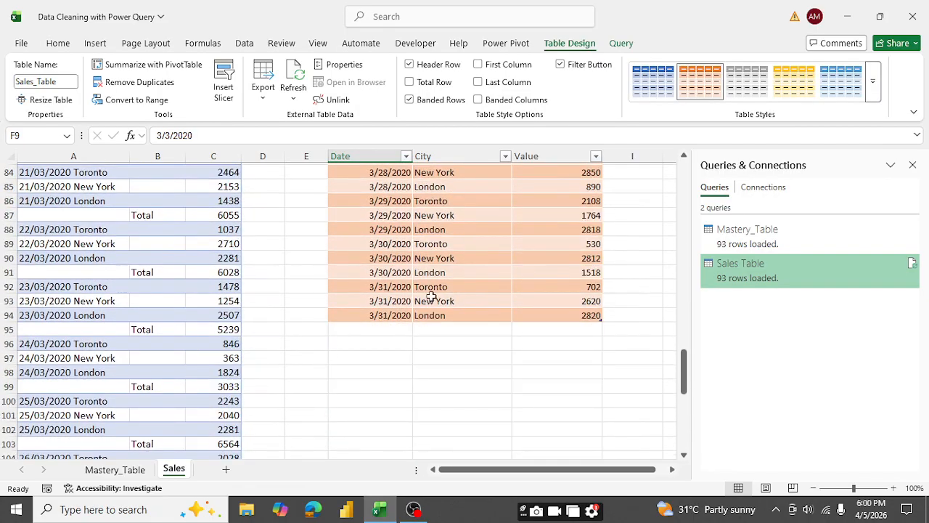
scroll(431, 297, down, 11)
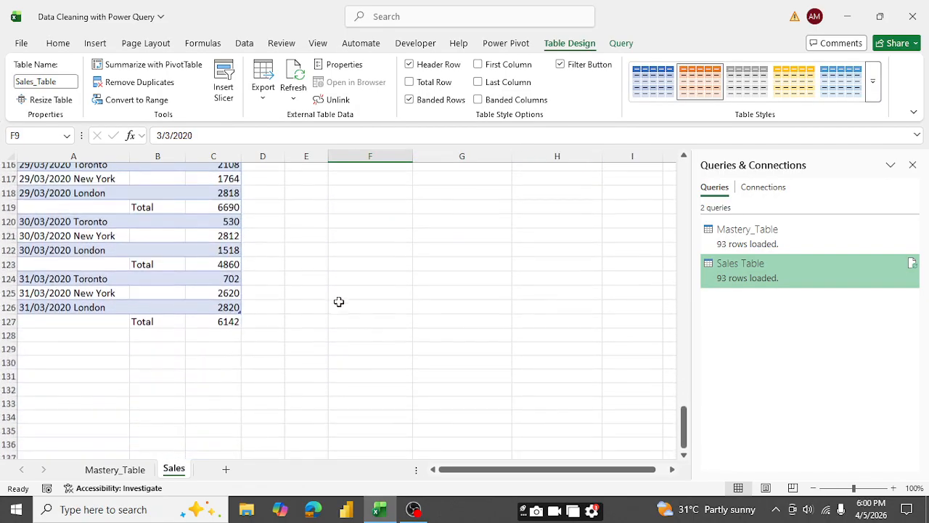
scroll(339, 301, up, 18)
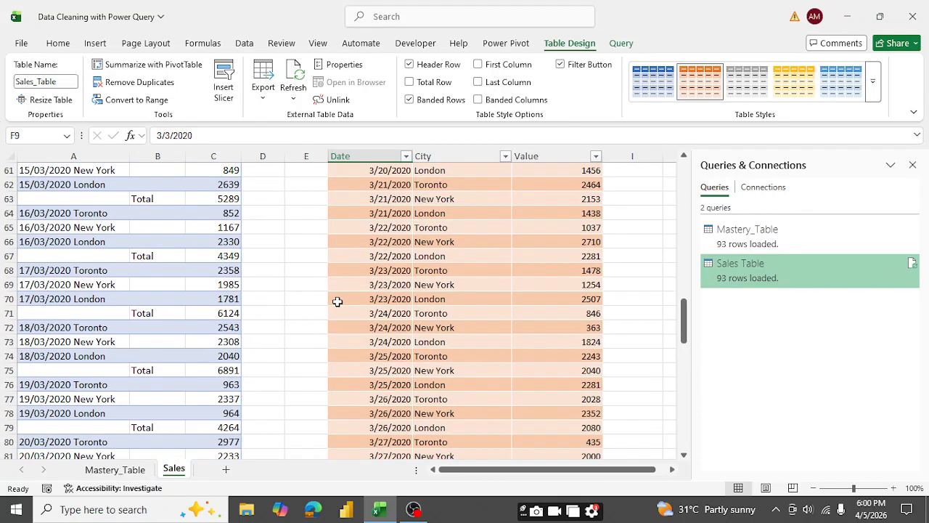
scroll(337, 301, up, 17)
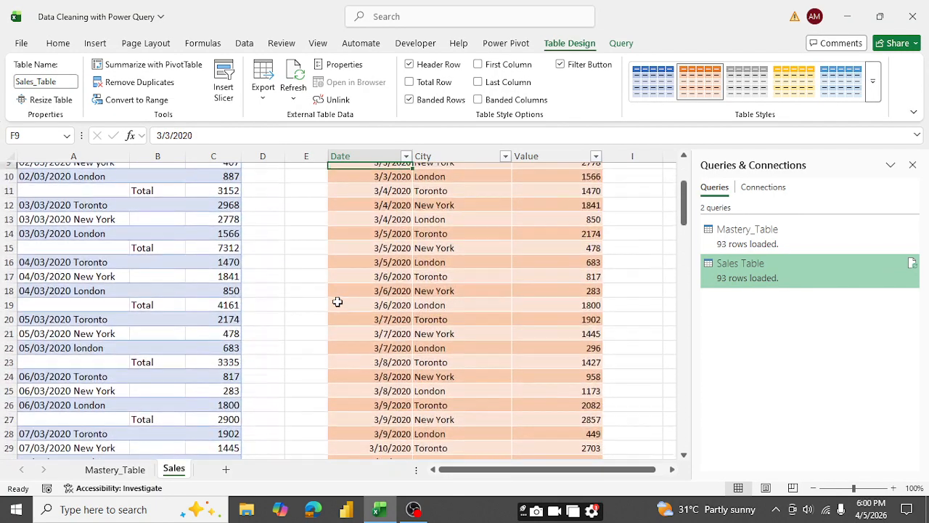
scroll(338, 301, up, 3)
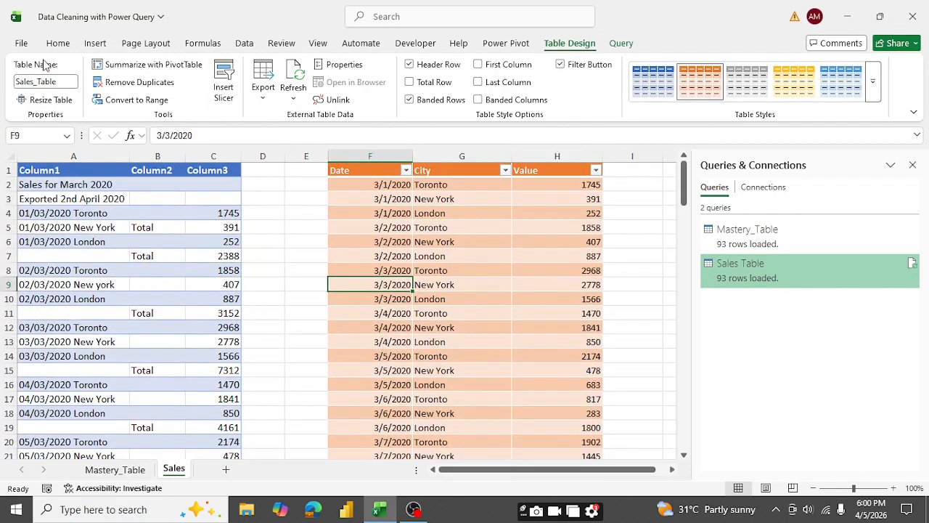
click(58, 44)
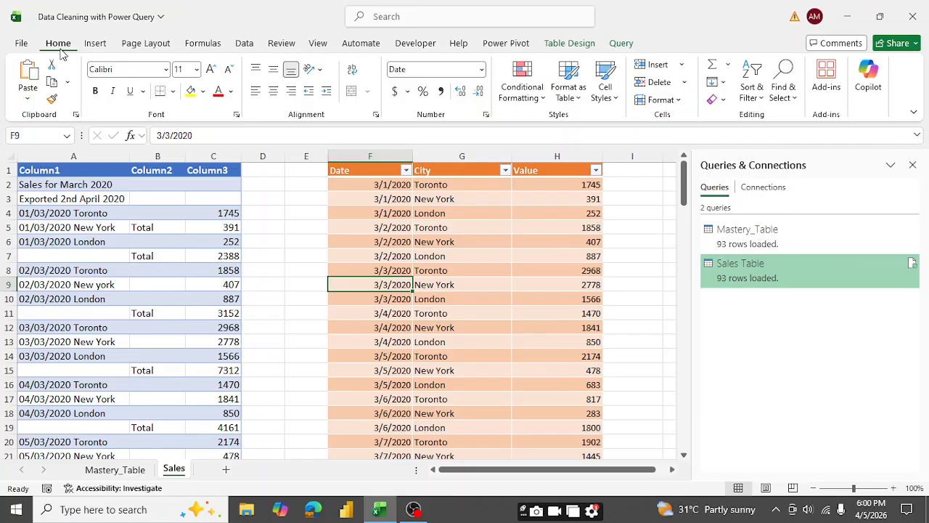
click(21, 43)
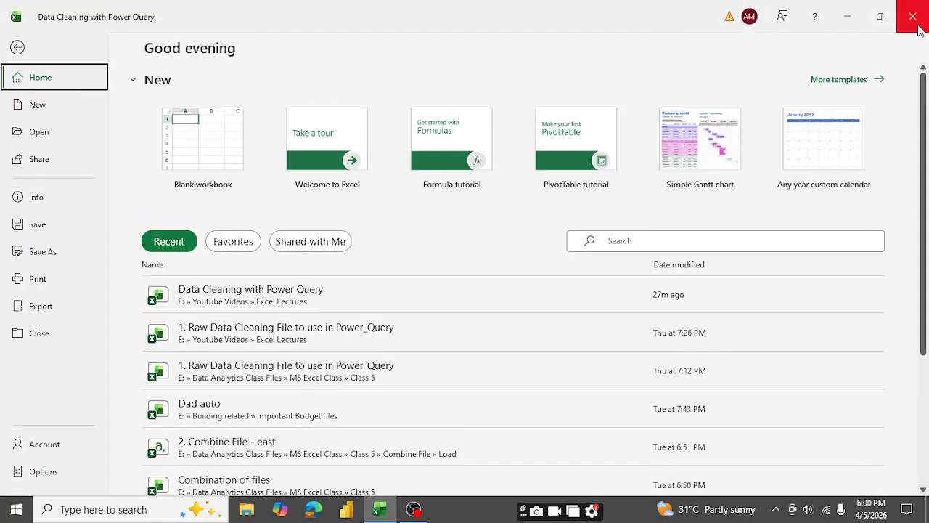
key(Escape)
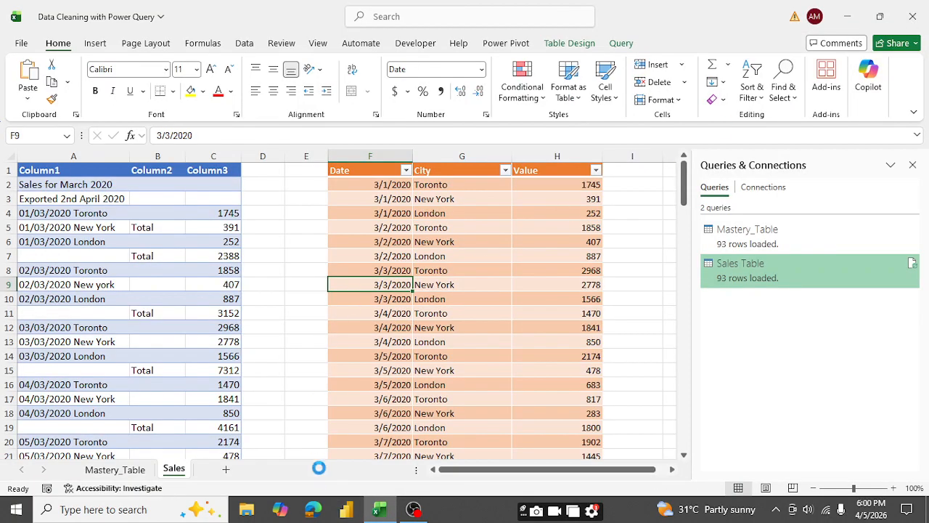
click(413, 510)
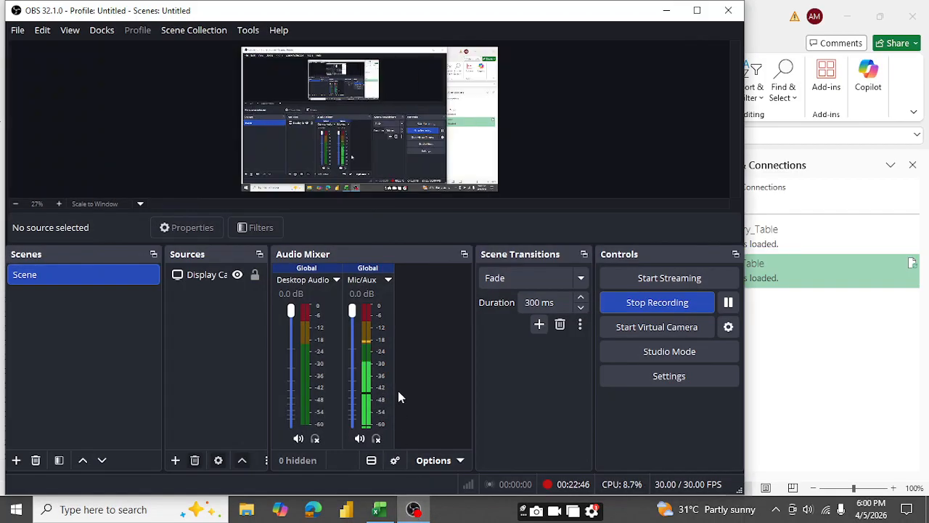